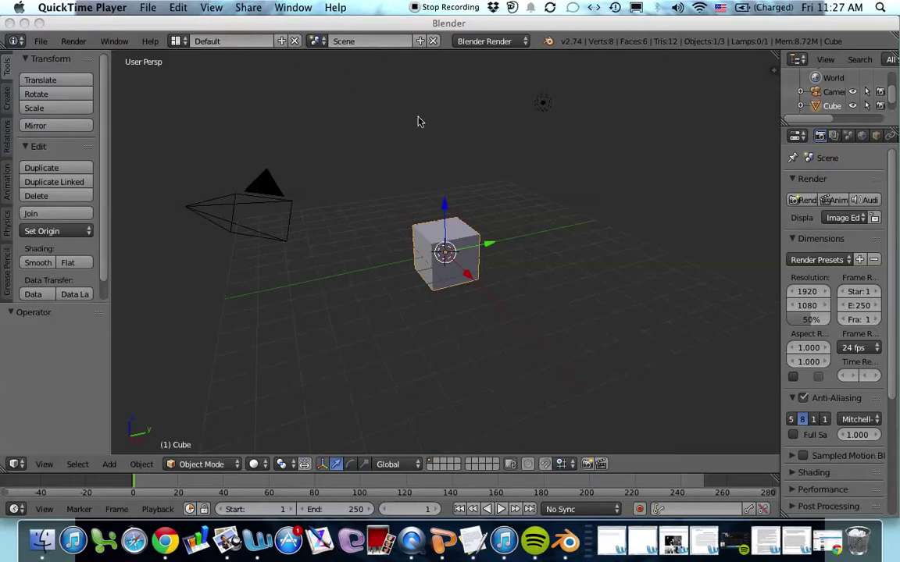
- Start a new scene from the default startup file
left_click(40, 44)
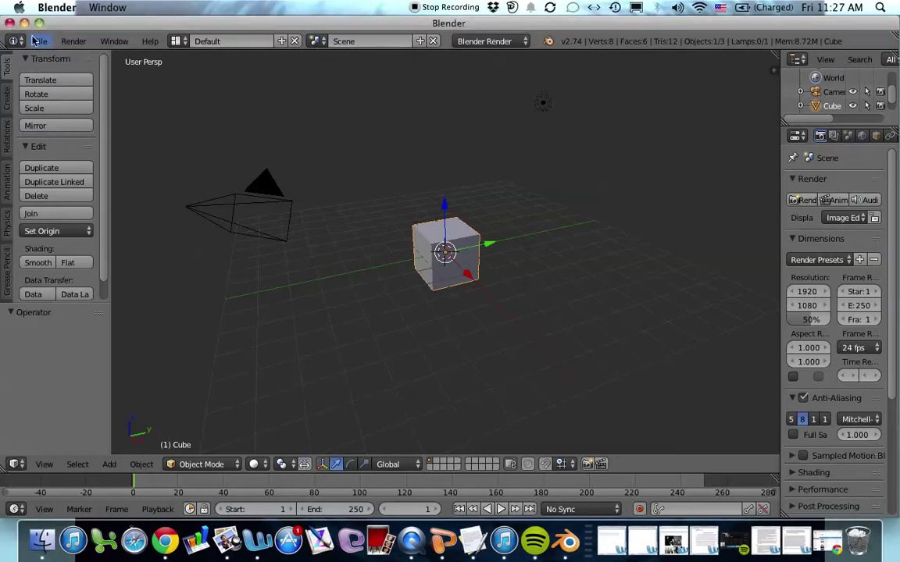
left_click(40, 41)
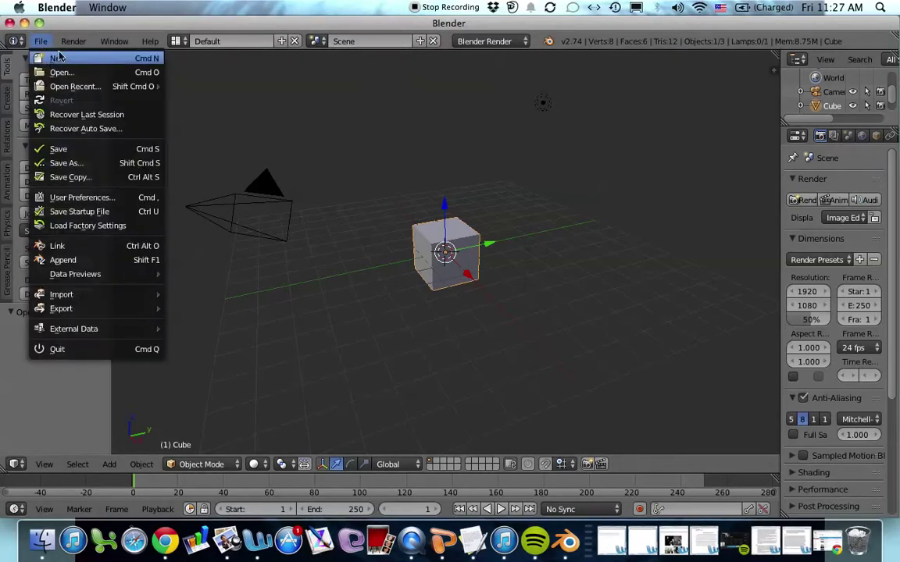
left_click(56, 59)
left_click(55, 72)
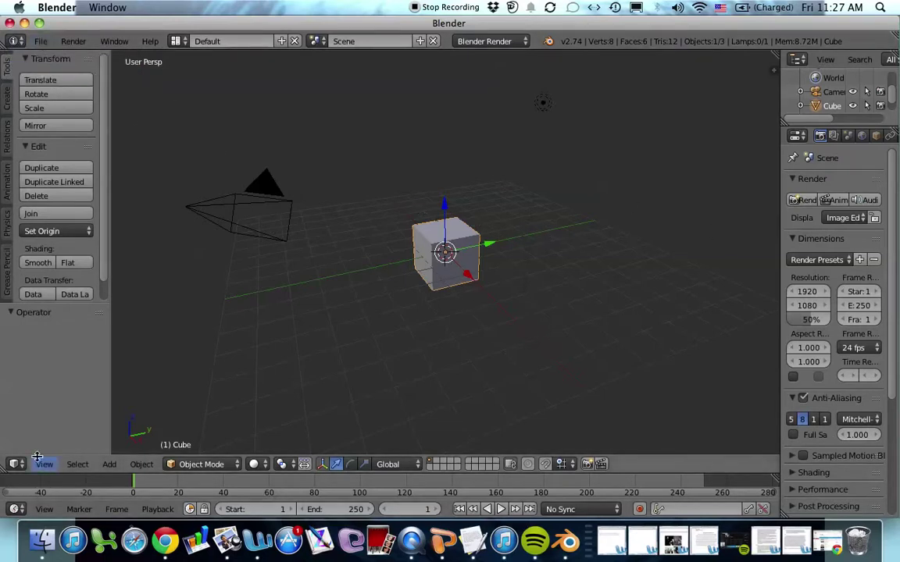
- Delete the default cube and add a cylinder mesh in its place
key("x")
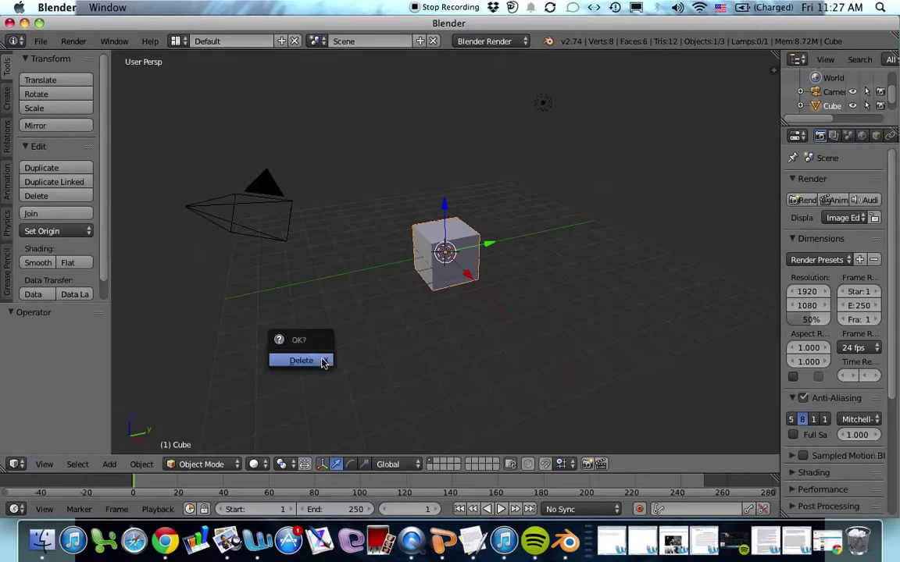
left_click(302, 361)
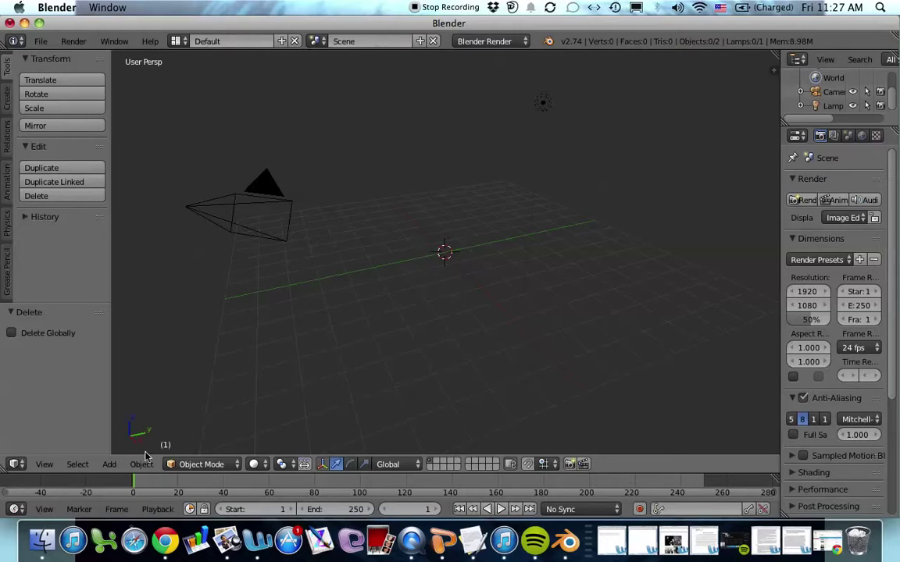
key("shift+a")
mouse_move(467, 239)
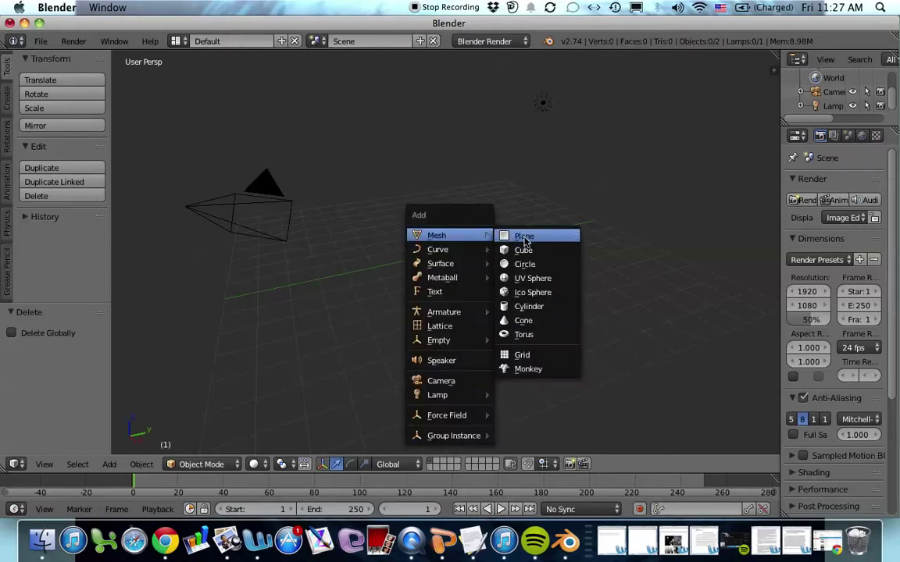
left_click(521, 306)
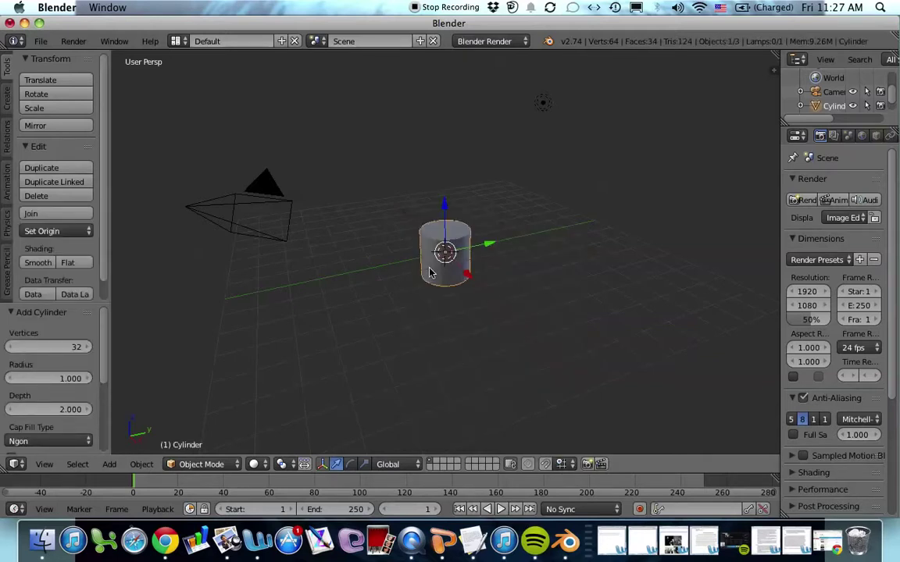
- Put the cylinder in Edit Mode with wireframe display and a front orthographic view
key("z")
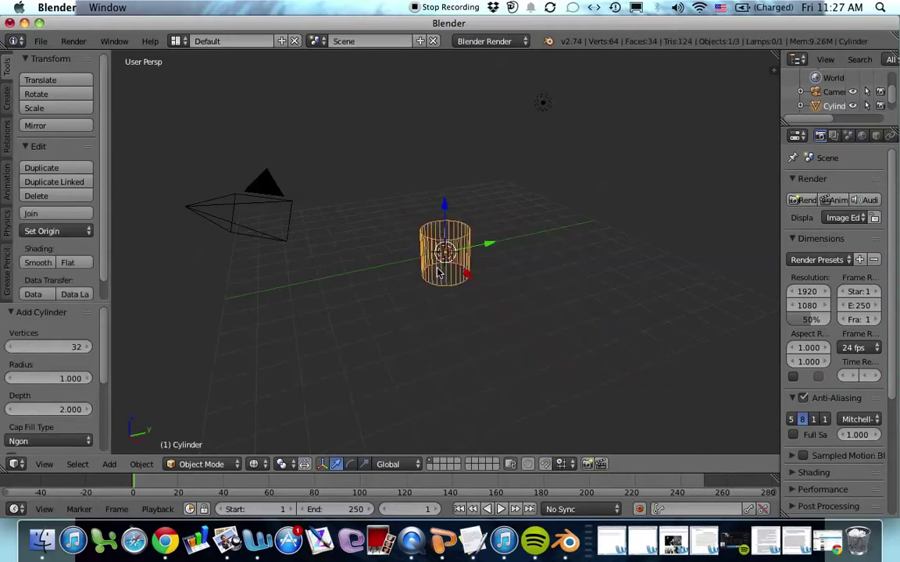
key("Tab")
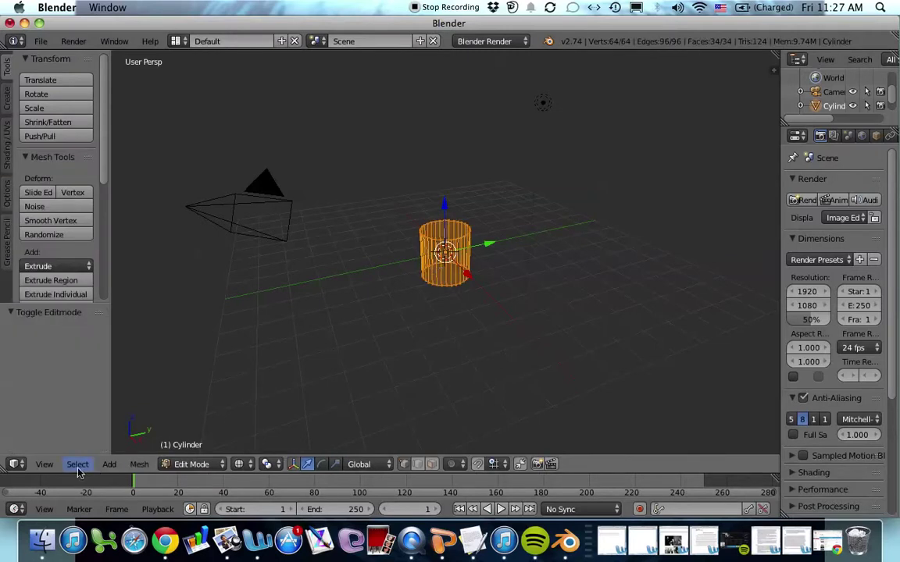
left_click(44, 465)
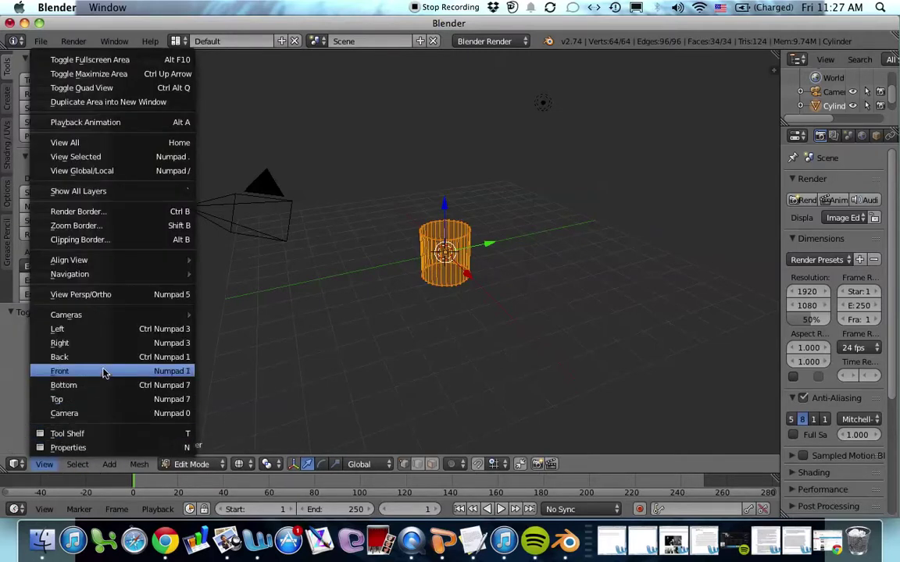
left_click(106, 372)
left_click(45, 464)
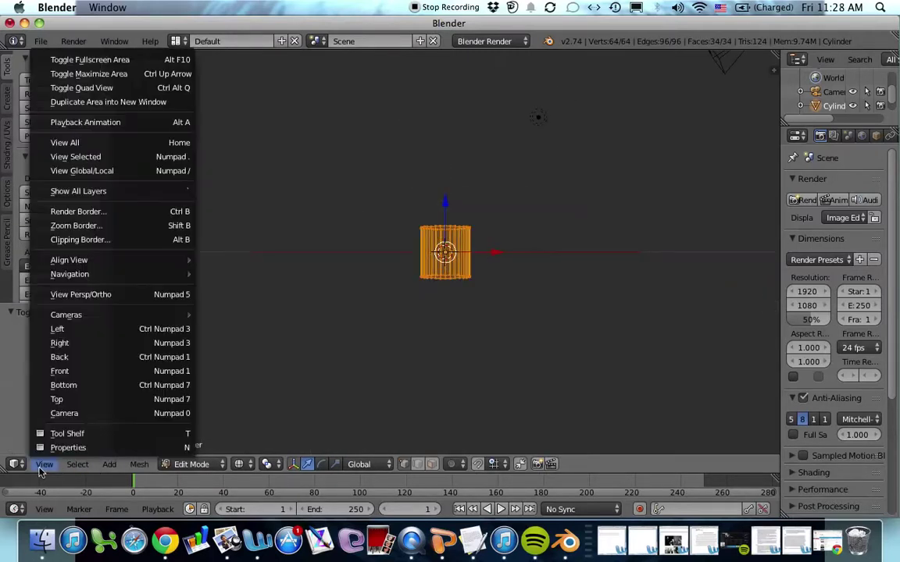
left_click(103, 297)
scroll(428, 312, "up", 5)
scroll(429, 312, "up", 4)
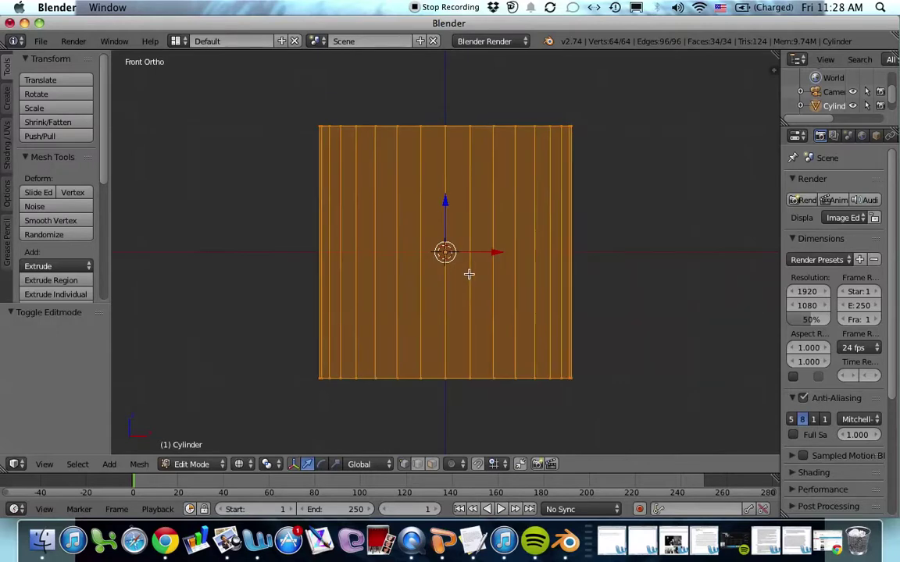
- Add four evenly spaced horizontal loop cuts around the cylinder's side
key("a")
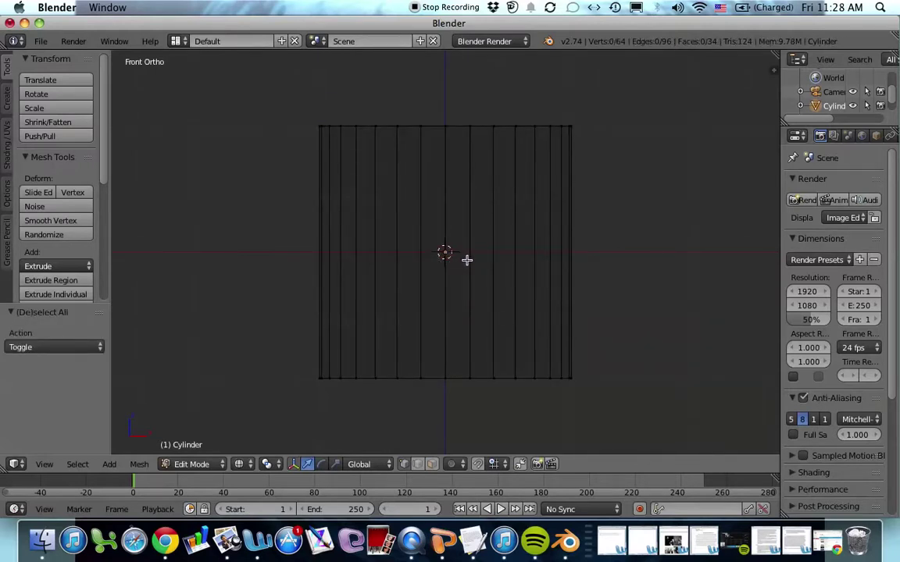
key("ctrl+r")
scroll(466, 259, "up", 3)
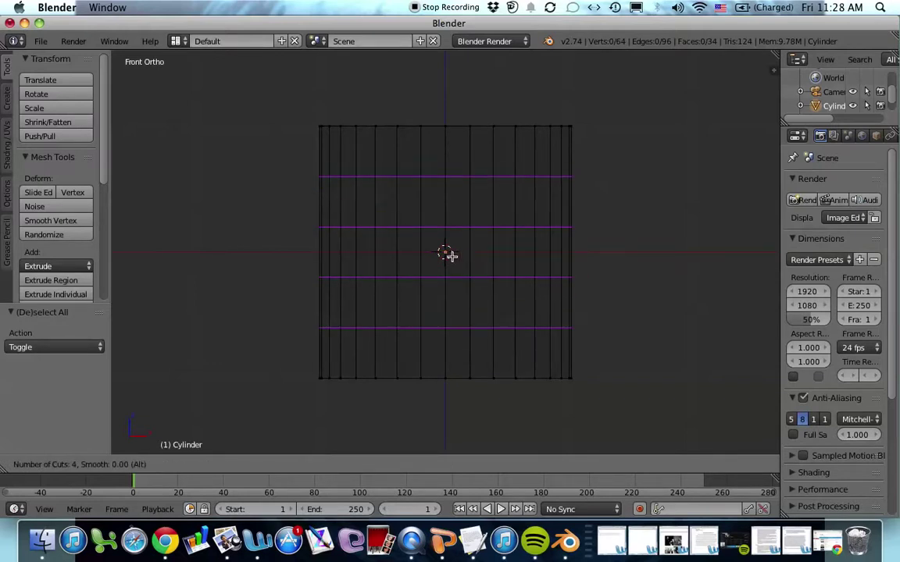
left_click(445, 254)
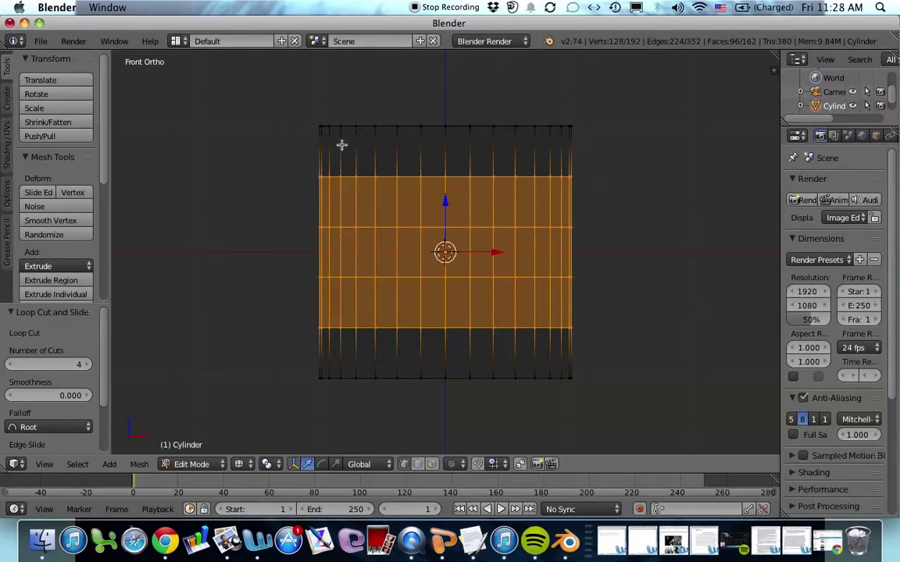
- Select only the cylinder's top ring of vertices and scale it to 0.9
key("a")
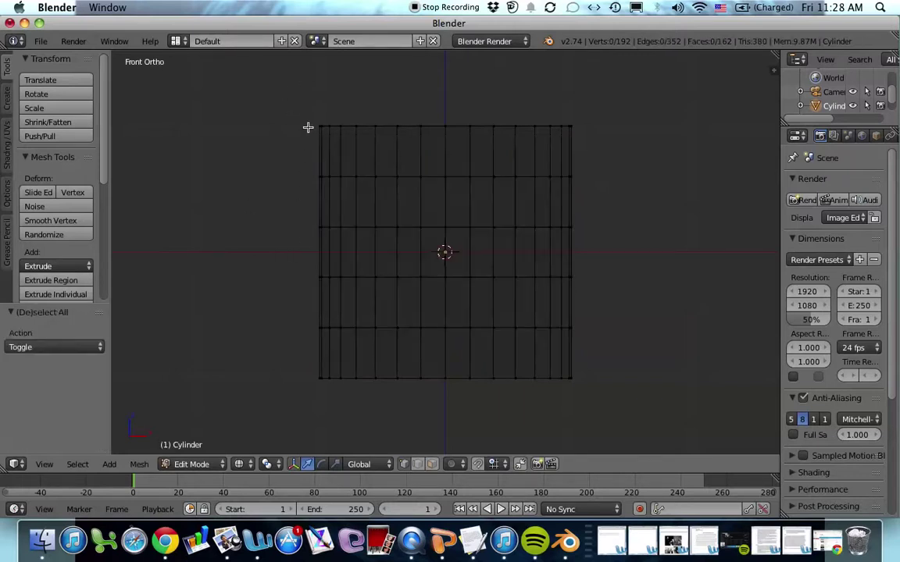
key("b")
left_click_drag(293, 117, 599, 134)
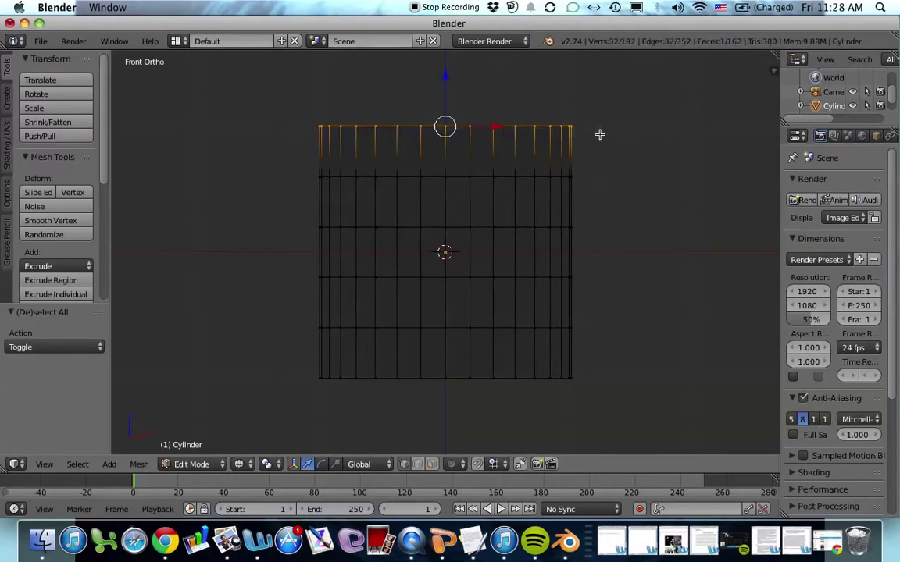
key("s")
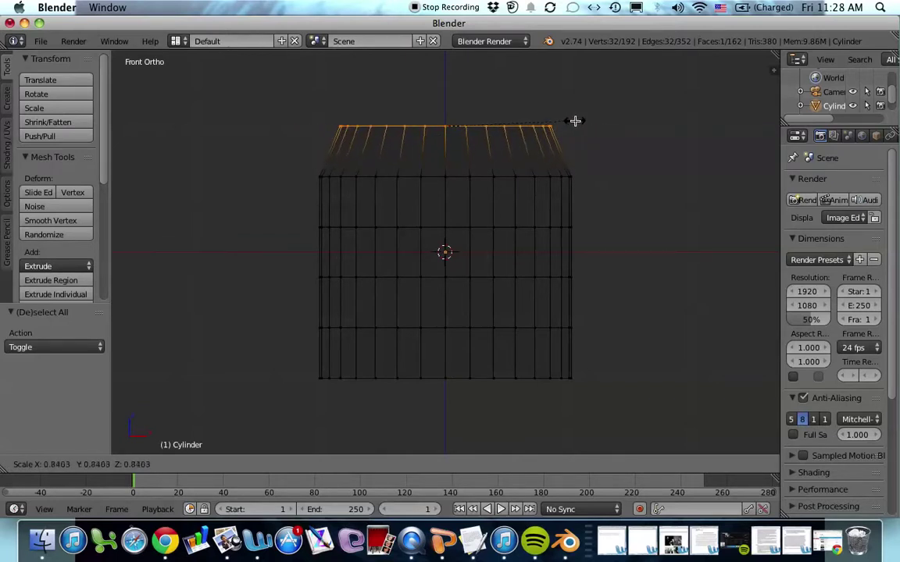
key("equal")
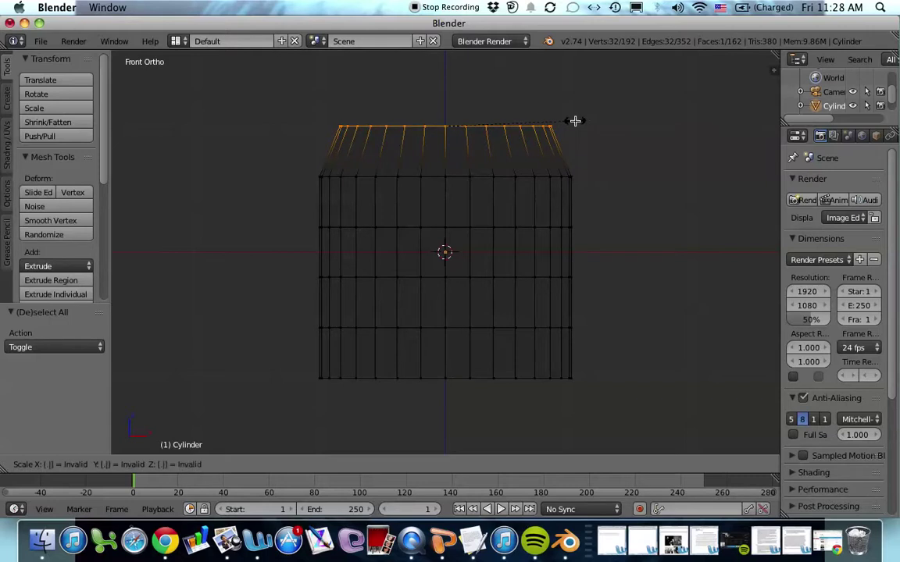
type("0.9")
key("Return")
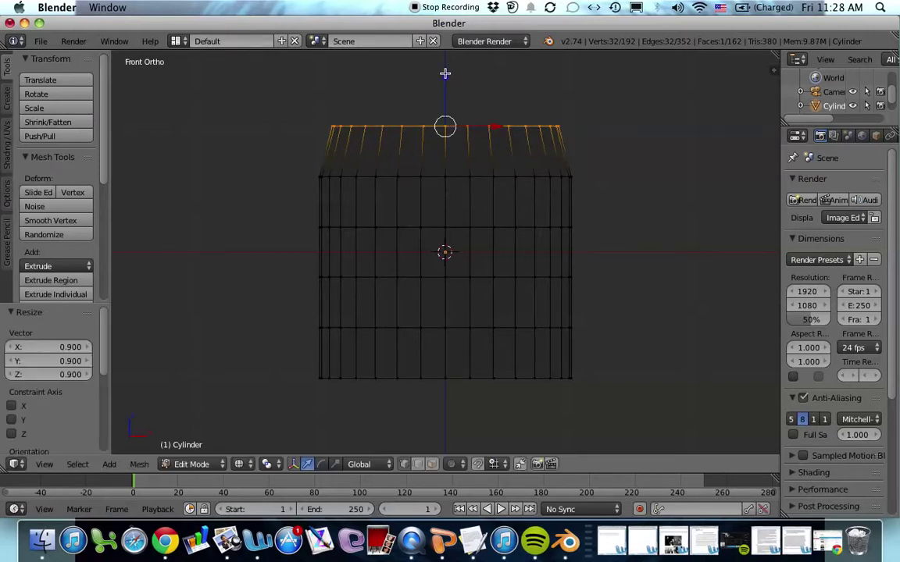
- Move the top ring of vertices down along the Z axis by about 0.2 units
scroll(402, 152, "up", 5)
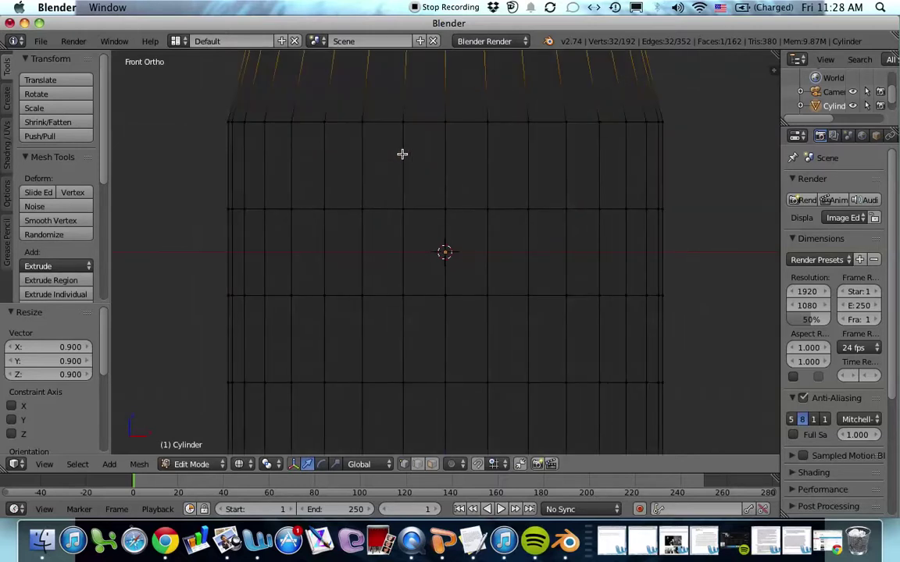
middle_click_drag(402, 184, 528, 367, "shift")
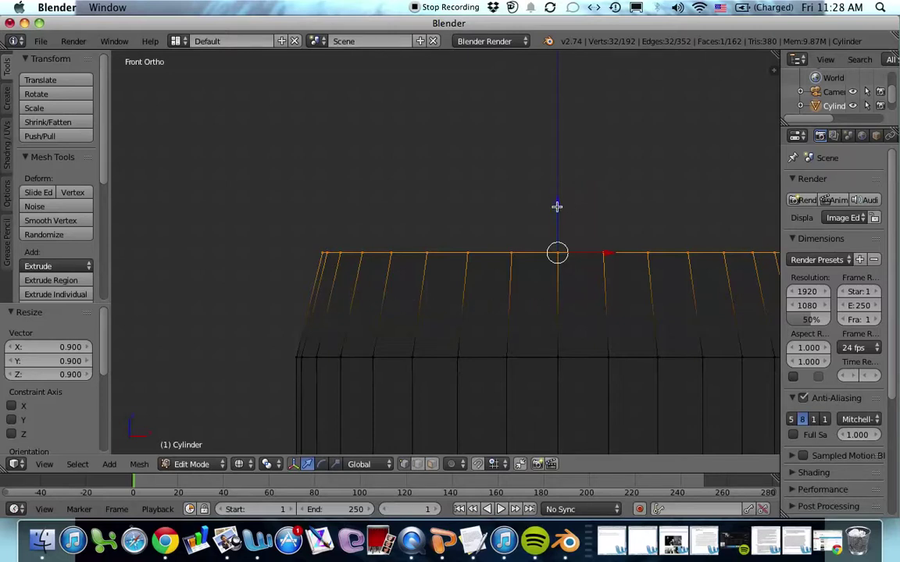
key("g")
key("z")
left_click(559, 254)
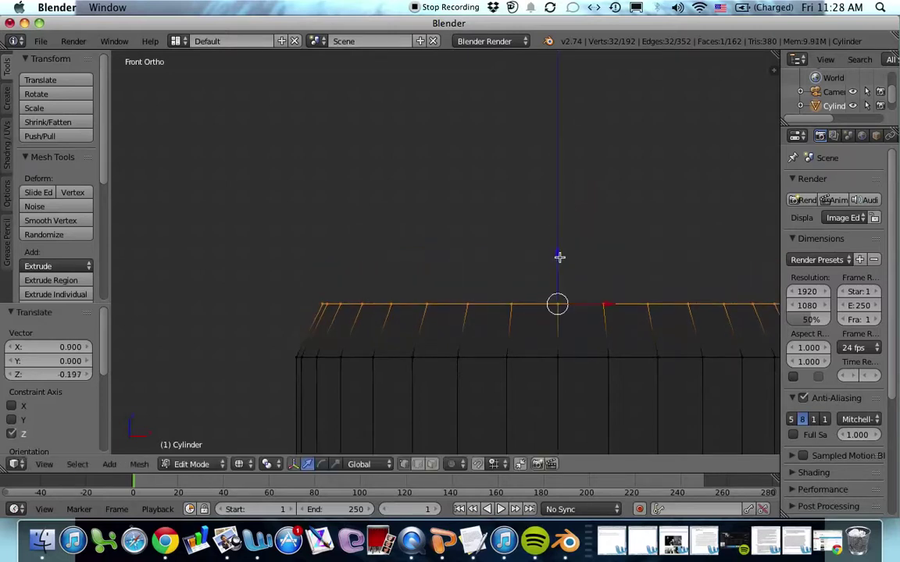
- Select only the two middle edge rings of the cylinder and scale them by 1.05
scroll(597, 303, "down", 4)
scroll(597, 301, "down", 1)
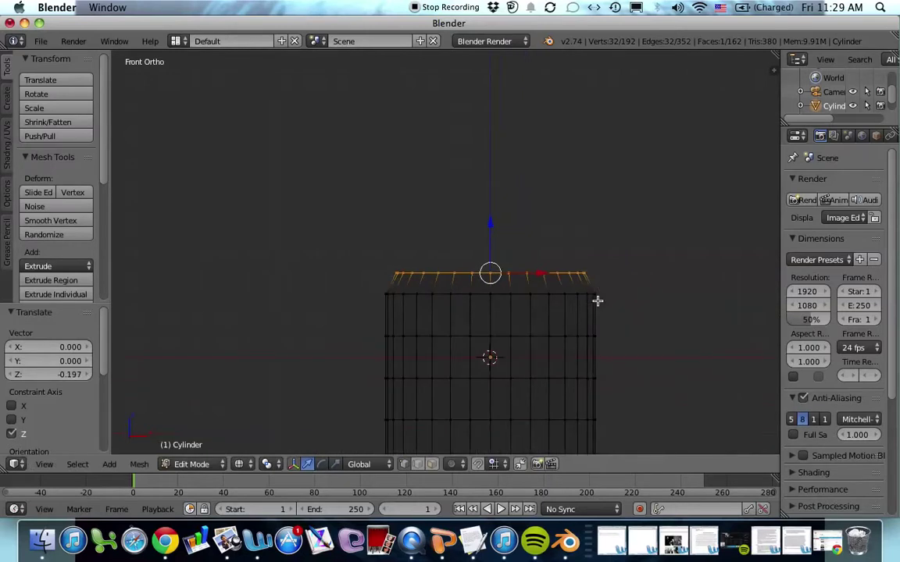
middle_click_drag(597, 300, 540, 159, "shift")
scroll(538, 189, "up", 2)
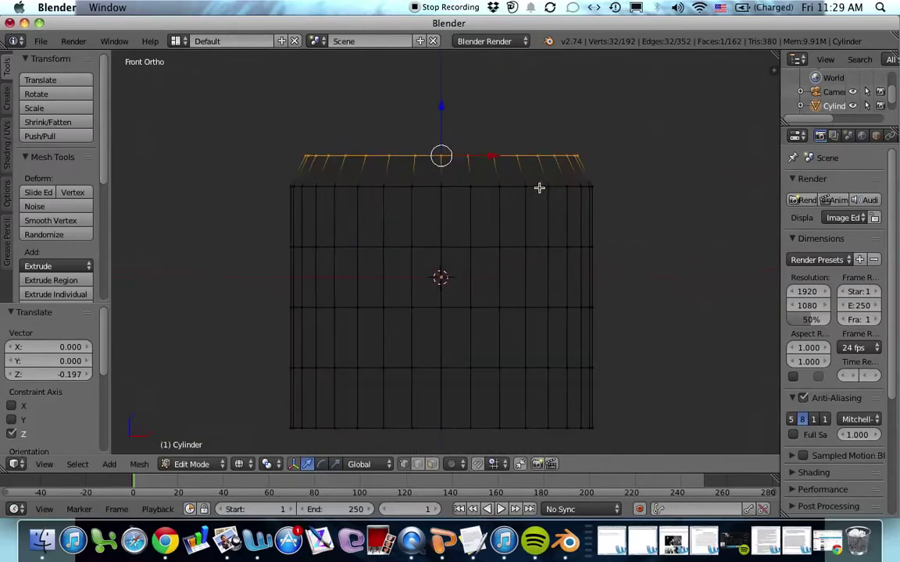
scroll(517, 185, "up", 2)
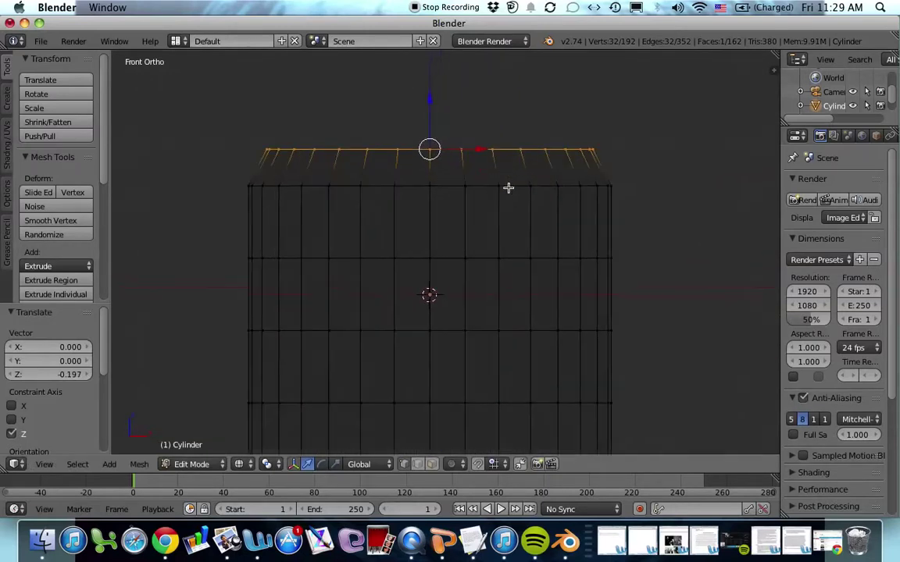
scroll(432, 202, "down", 1)
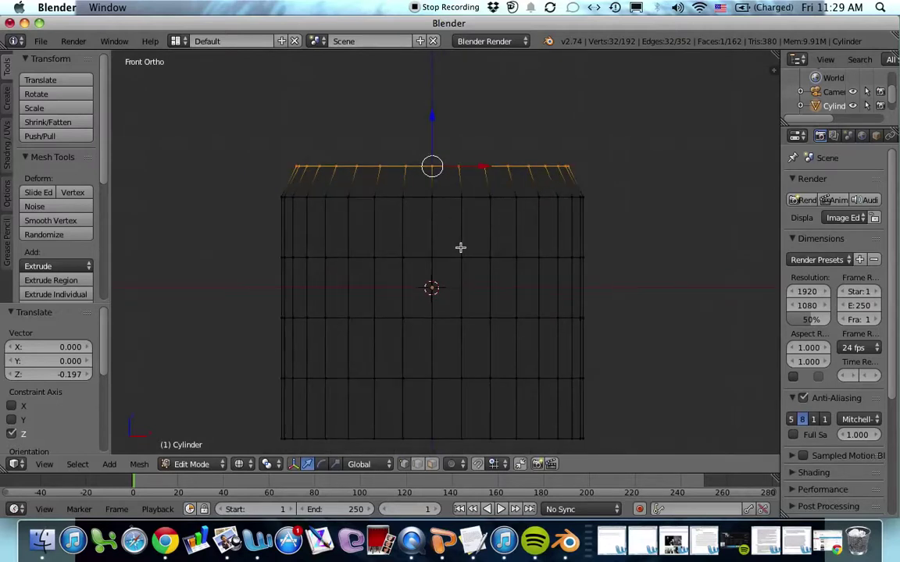
scroll(460, 247, "down", 1)
key("a")
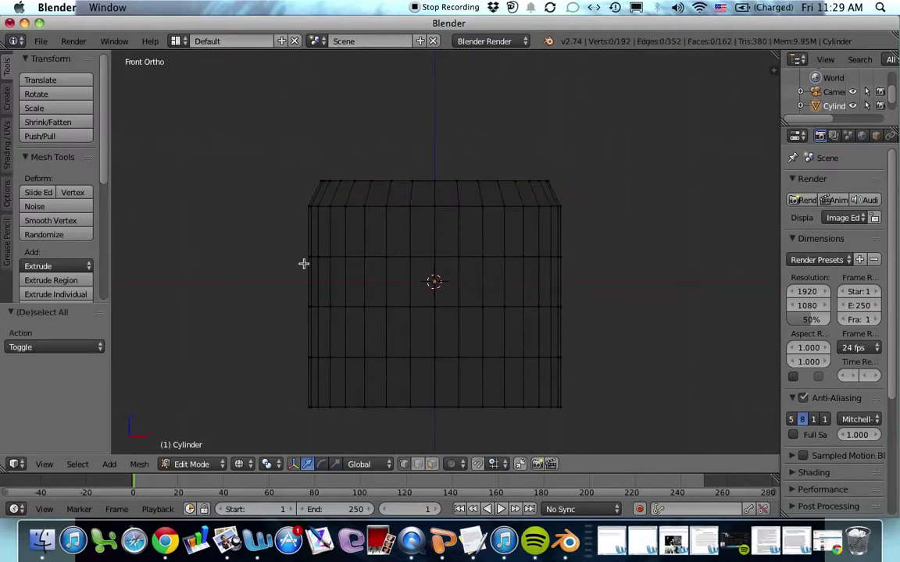
key("b")
left_click_drag(291, 250, 571, 314)
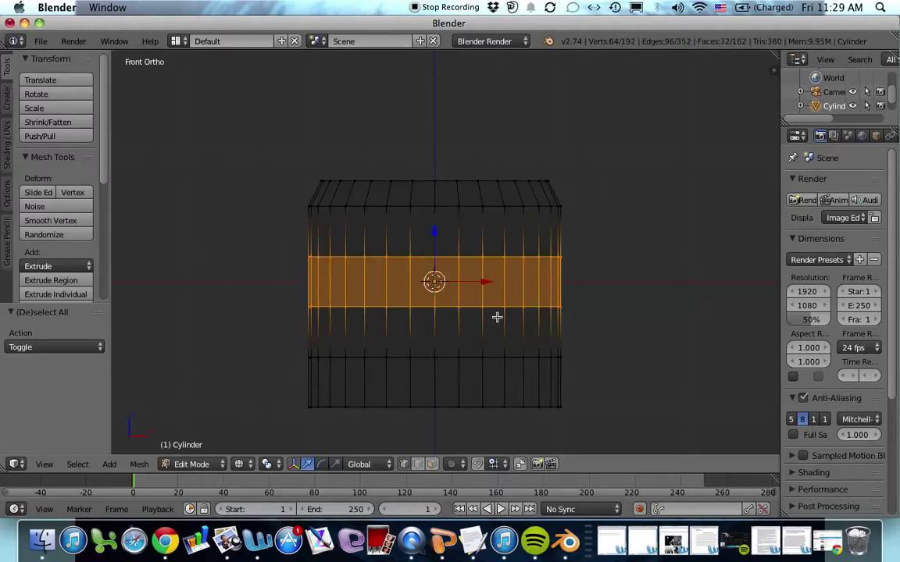
key("b")
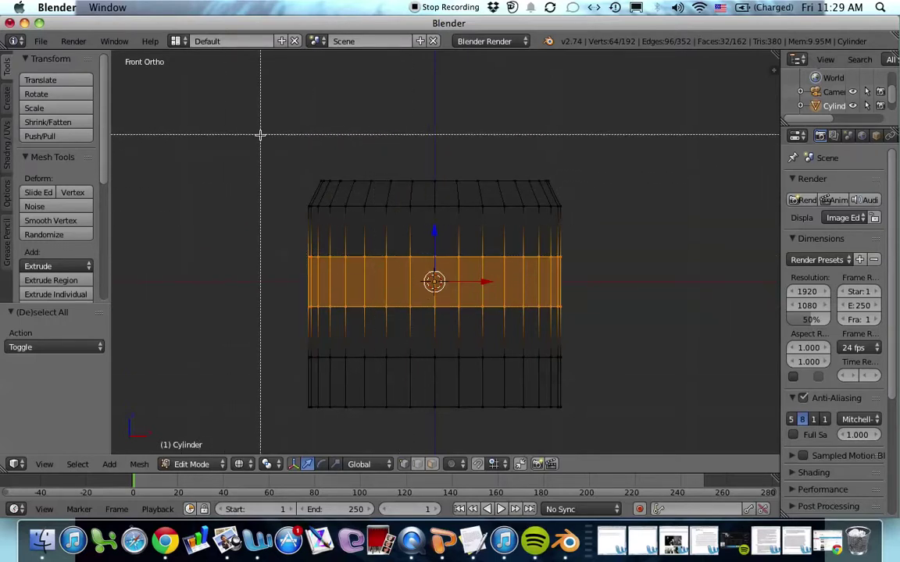
left_click_drag(201, 133, 261, 143)
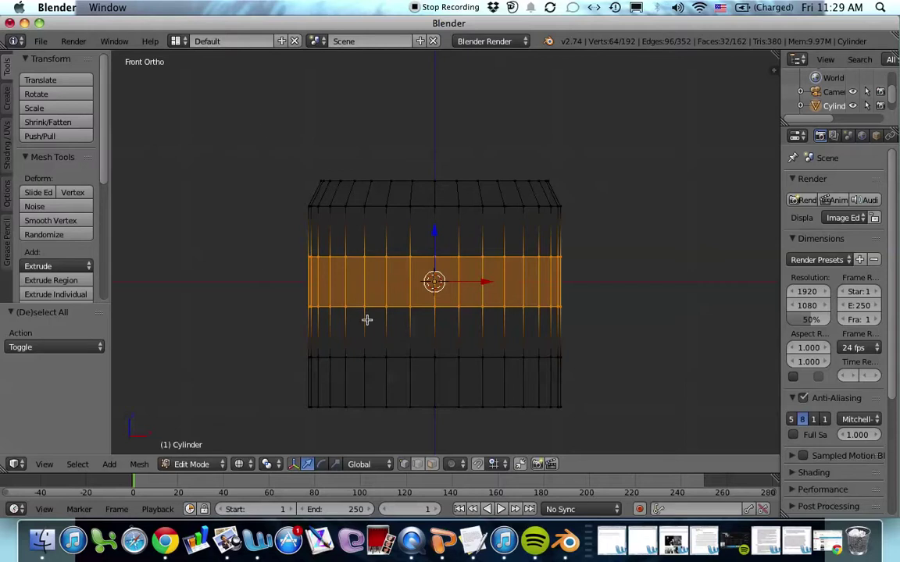
key("s")
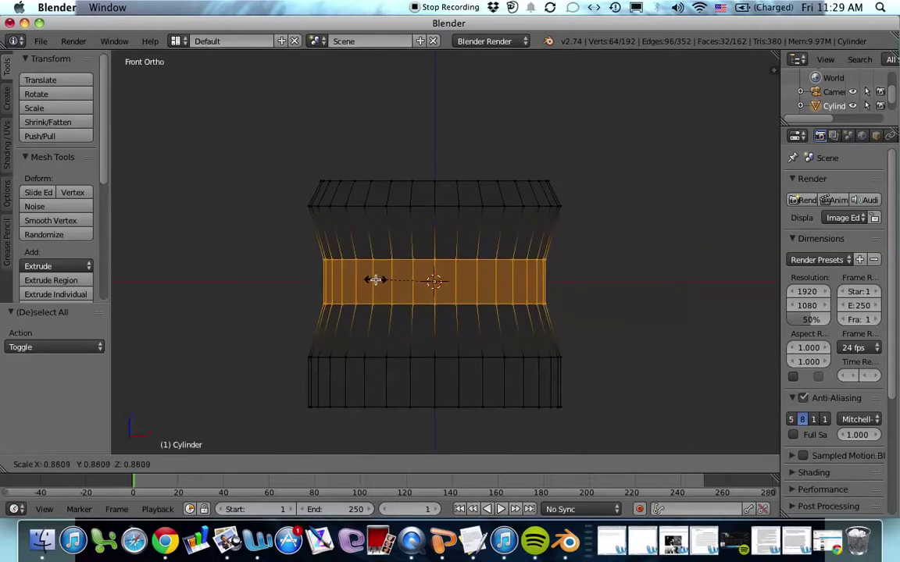
type("1.05")
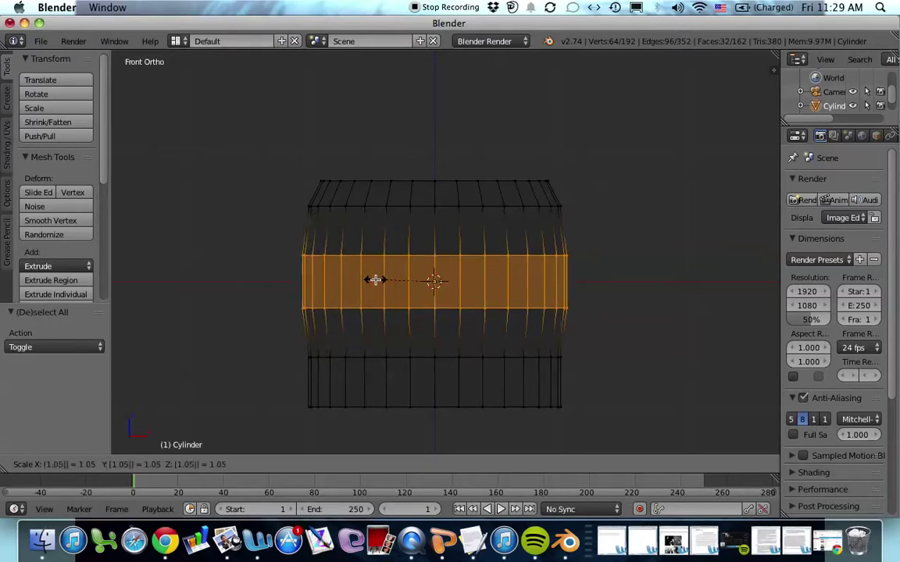
key("Return")
- Select only the cylinder's bottom ring of vertices, scale it to 0.8, and clear the selection
key("a")
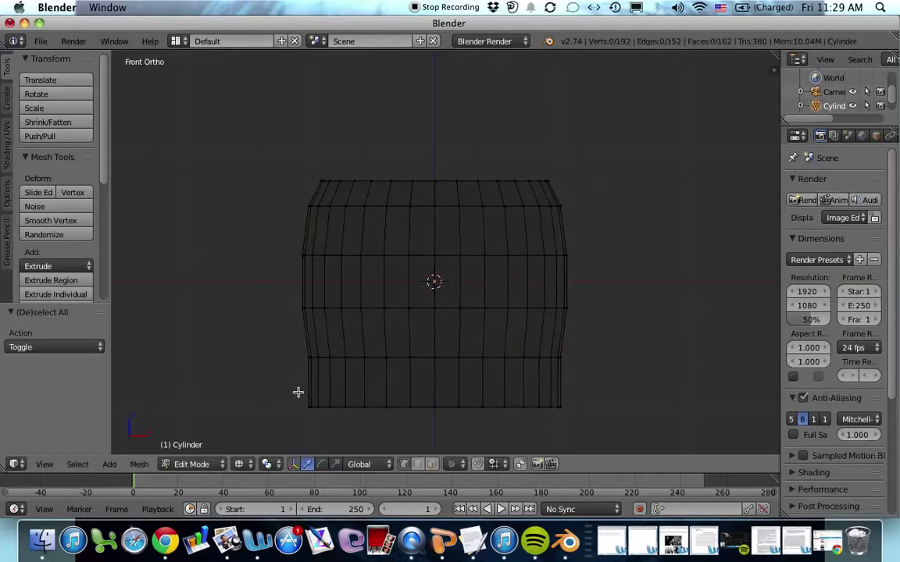
key("b")
left_click_drag(272, 390, 608, 428)
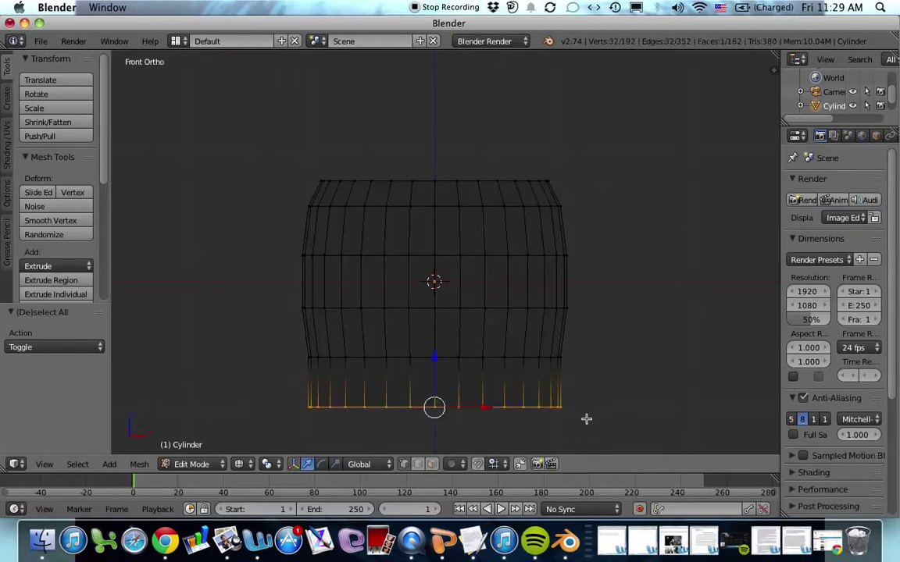
key("s")
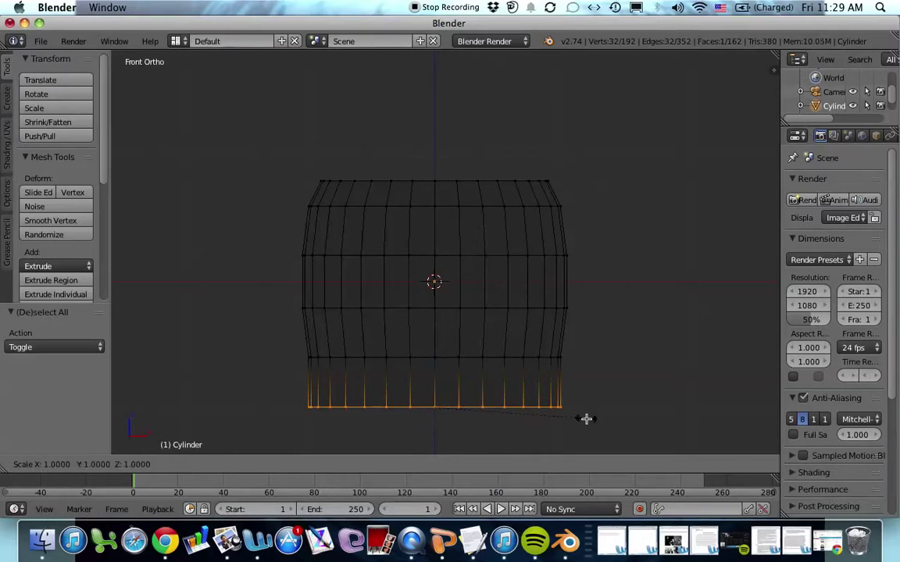
key("equal")
type(".8")
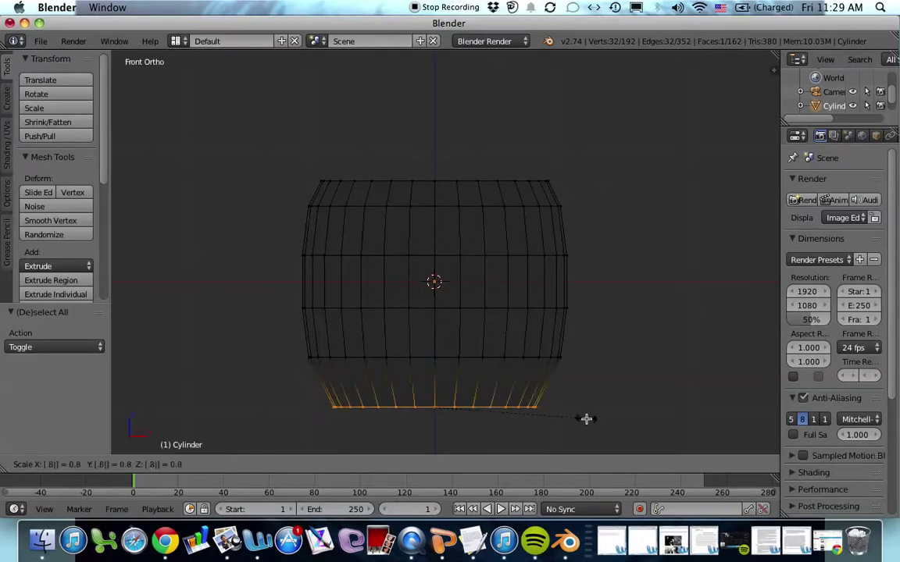
key("Return")
key("a")
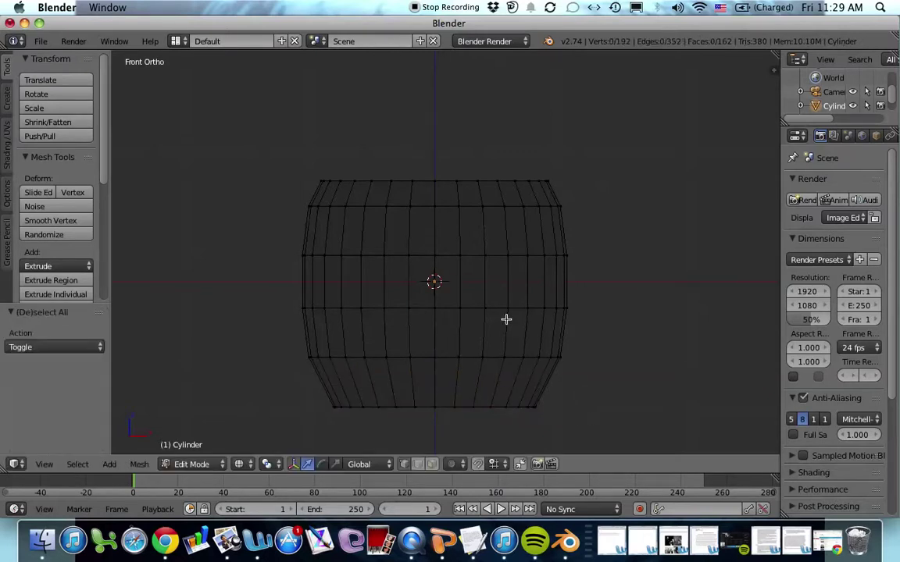
- Examine the barrel's profile from the front and at an angle, in both wireframe and solid shading
middle_click_drag(506, 319, 344, 373)
left_click(44, 464)
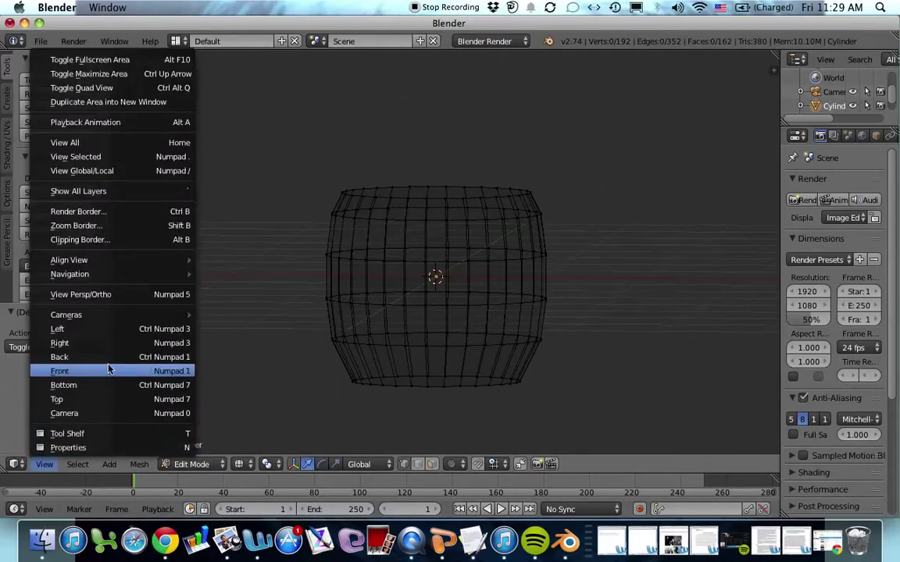
left_click(107, 370)
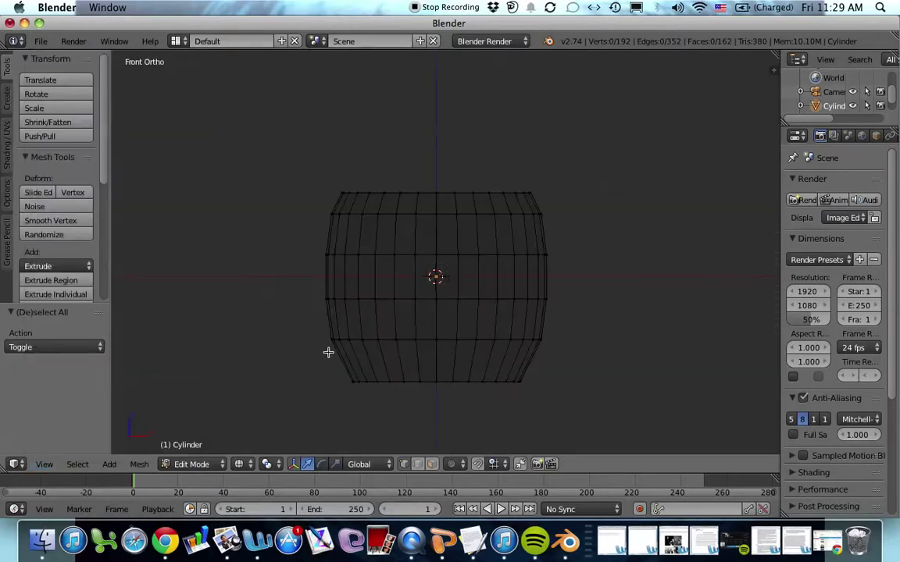
scroll(419, 327, "up", 2)
scroll(422, 329, "down", 2)
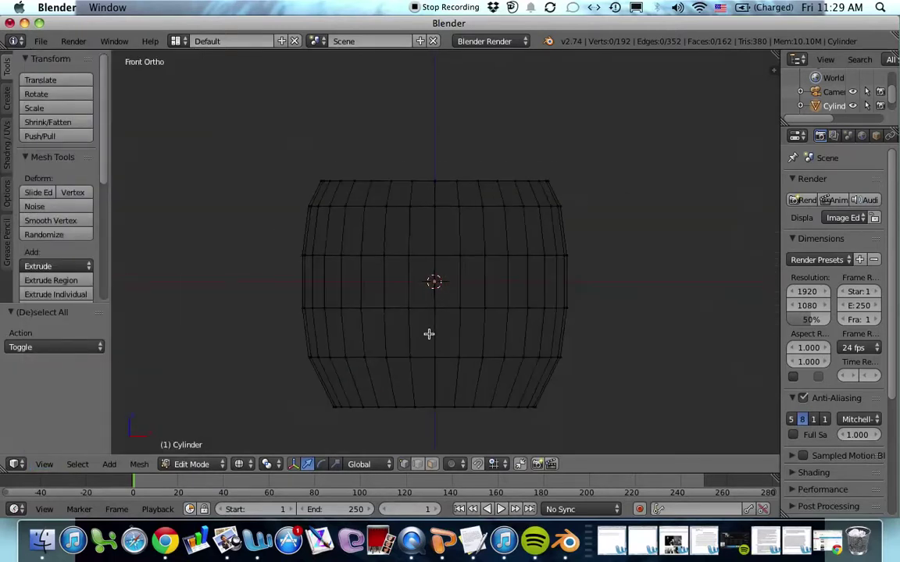
middle_click_drag(440, 333, 419, 316, "shift")
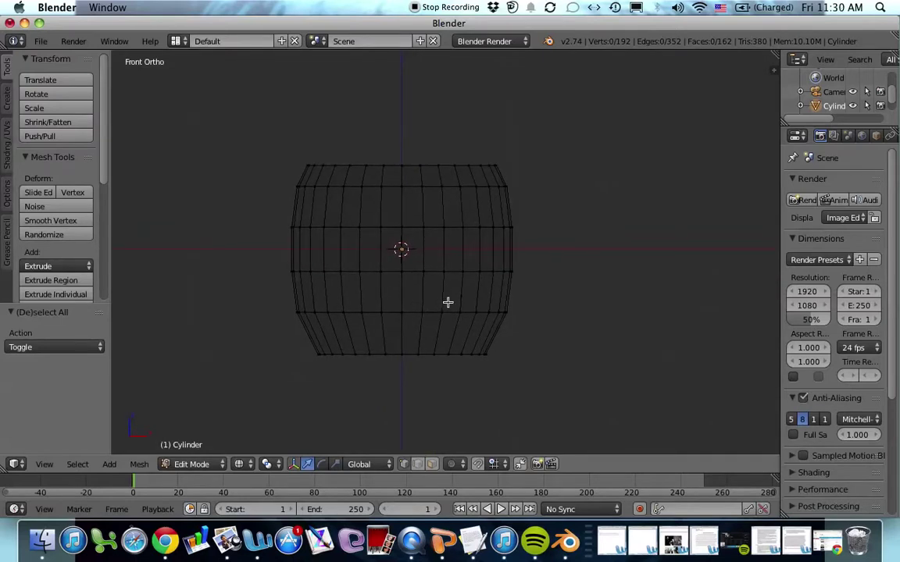
key("z")
middle_click_drag(468, 289, 464, 319)
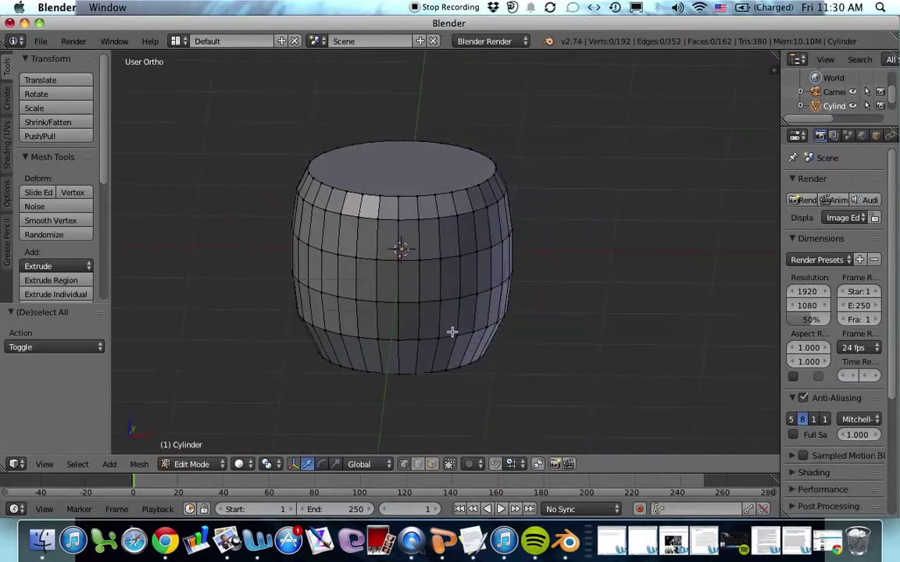
left_click(45, 464)
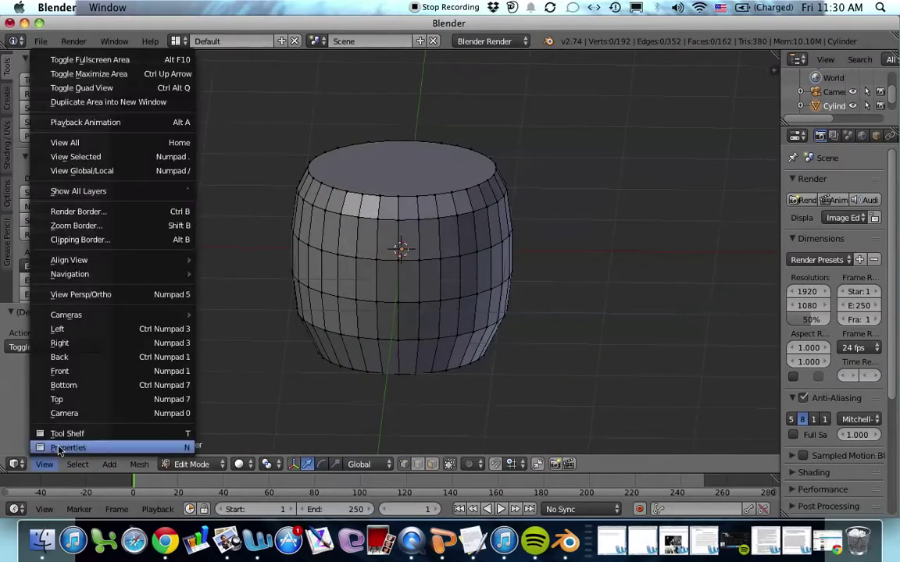
left_click(69, 371)
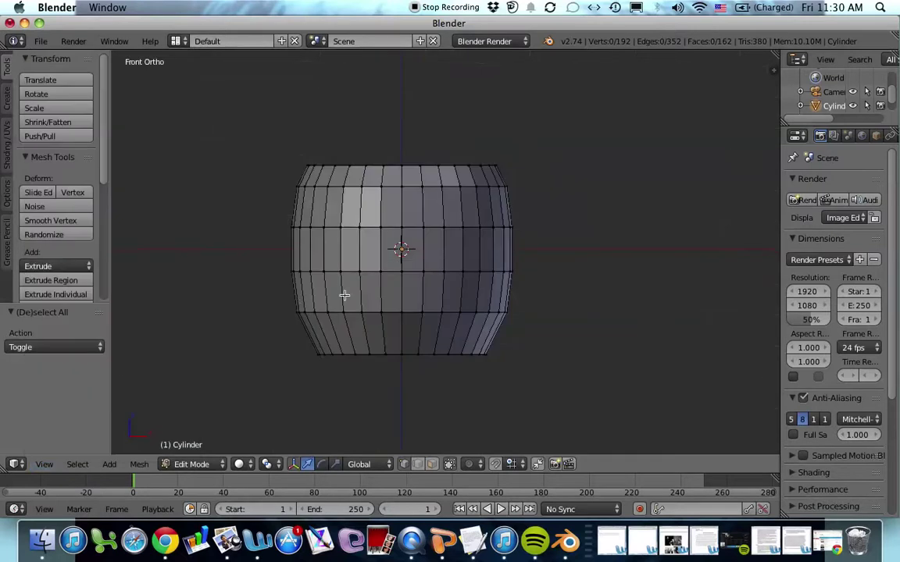
scroll(380, 297, "up", 2)
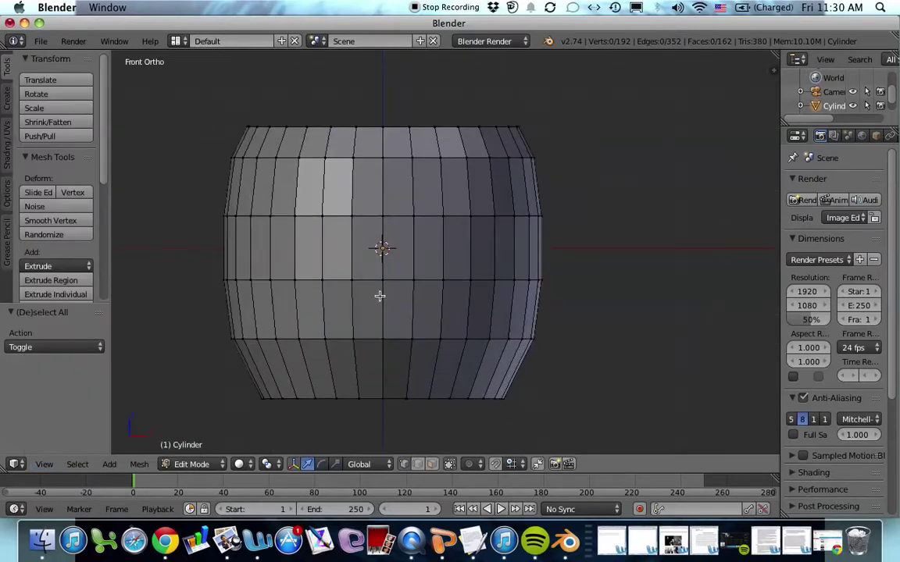
- In wireframe display, select the barrel's top ring of vertices and extrude it in place with zero offset
key("z")
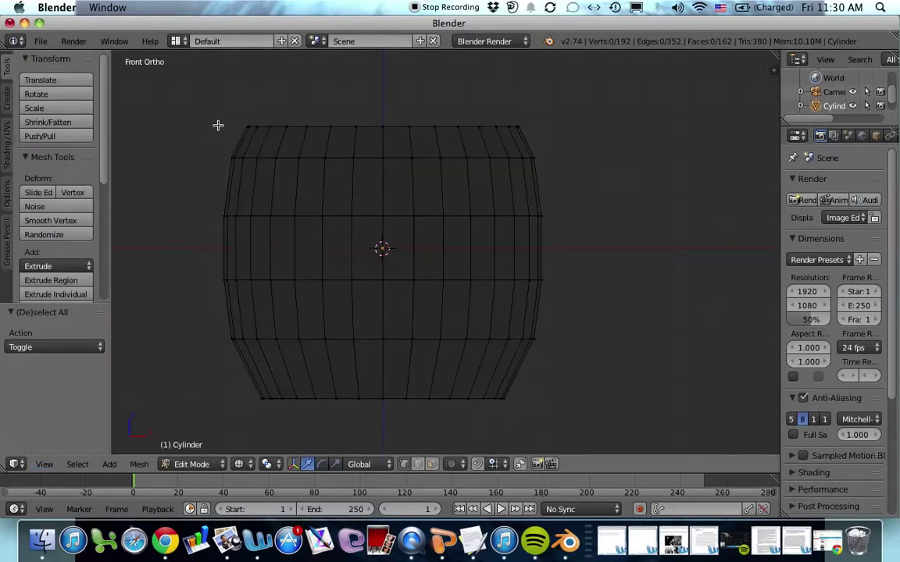
key("b")
left_click_drag(207, 108, 549, 140)
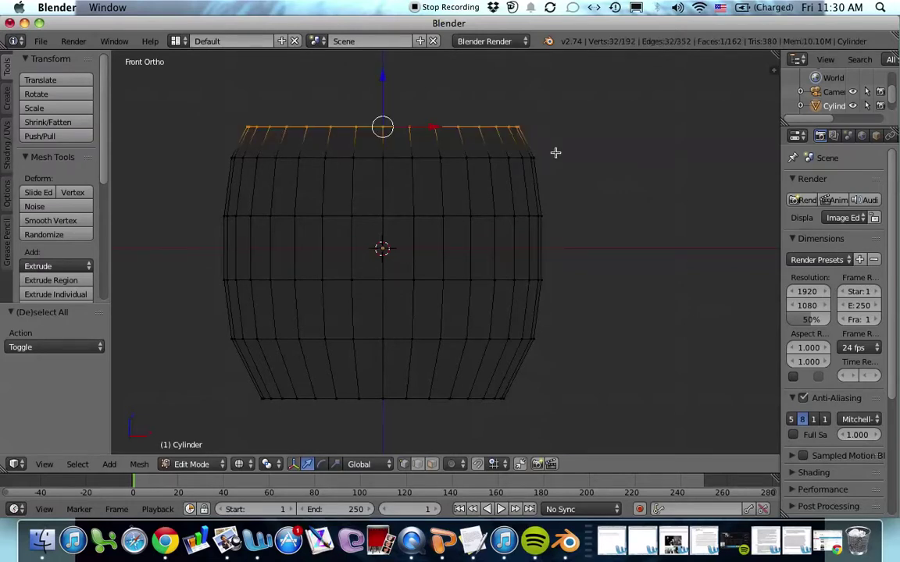
key("e")
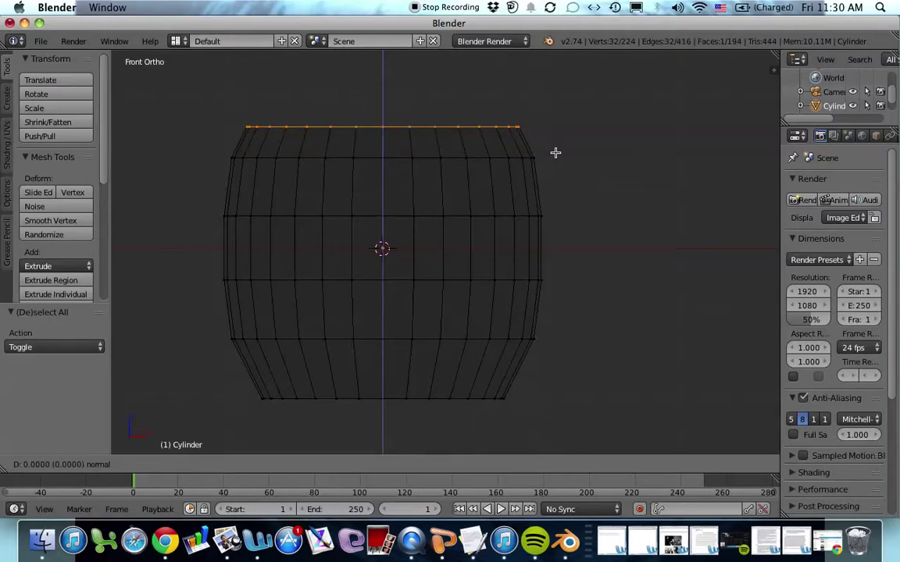
left_click(556, 152)
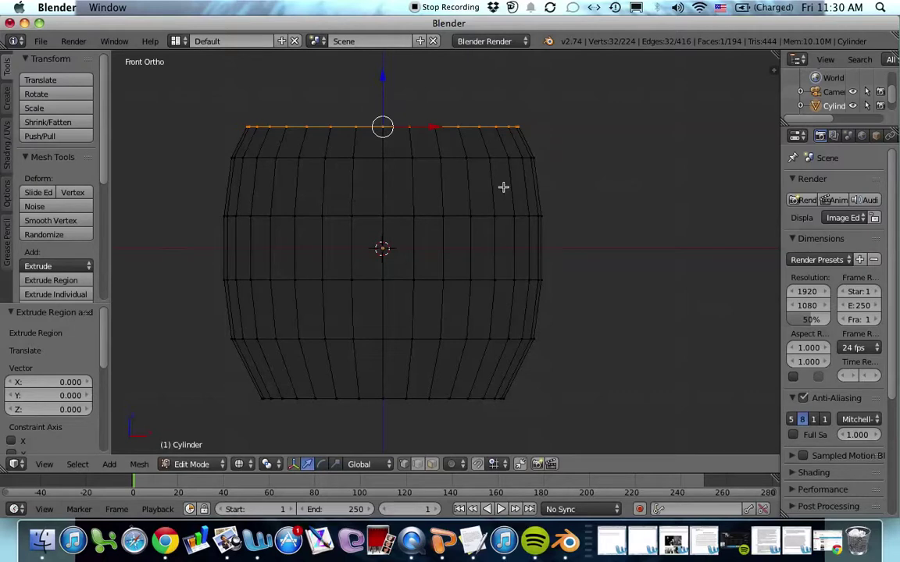
- Delete the extruded top vertices to open the barrel's top, and switch to solid shading
key("x")
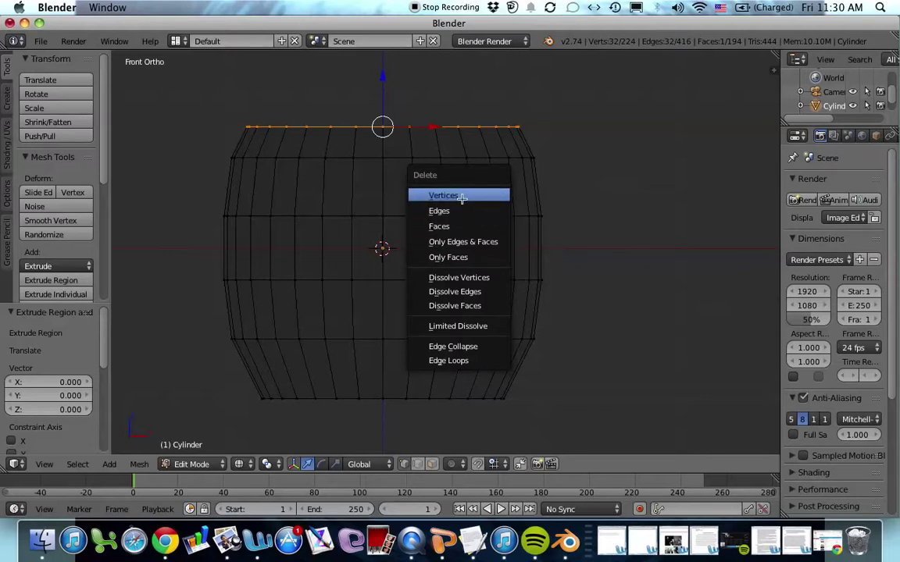
left_click(462, 197)
middle_click_drag(468, 196, 467, 200)
key("z")
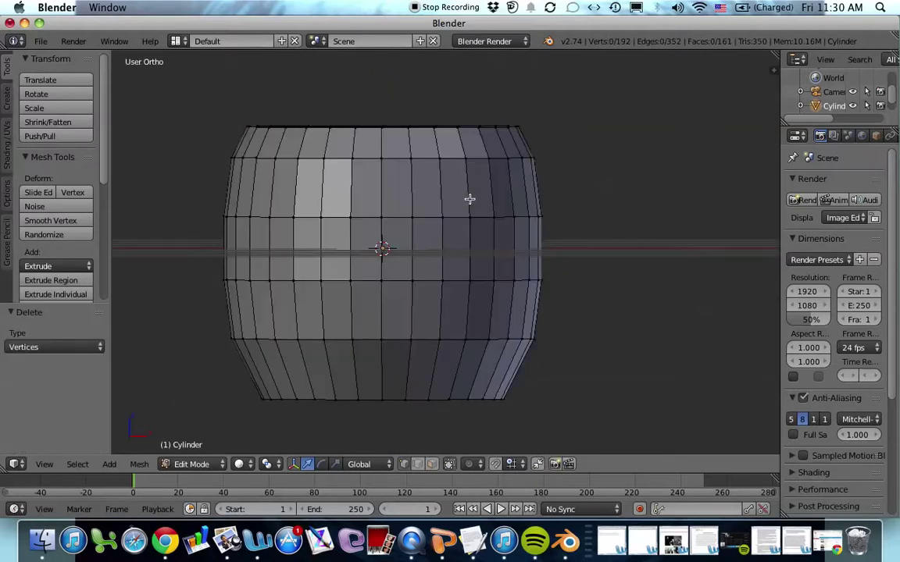
middle_click_drag(469, 199, 473, 232)
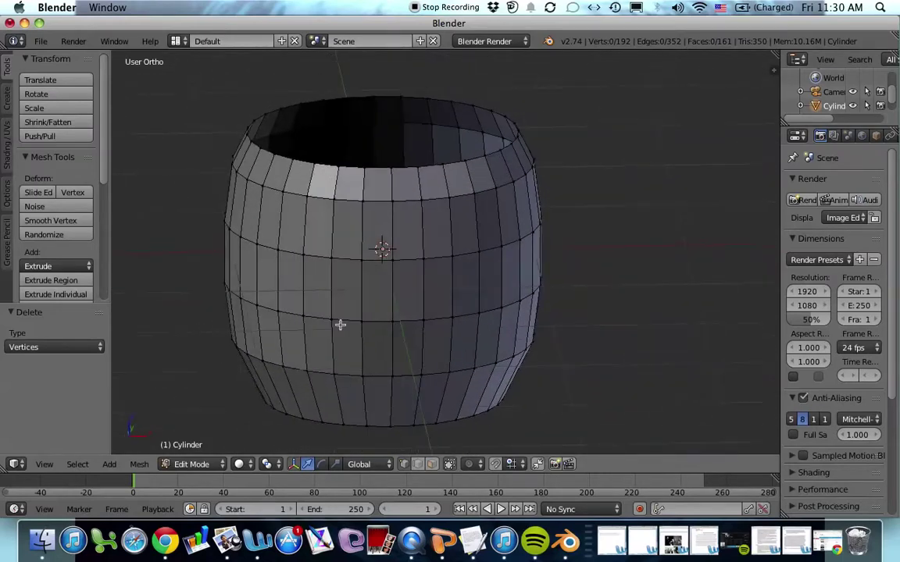
- Leave Edit Mode and deselect the barrel in the front view
left_click(44, 463)
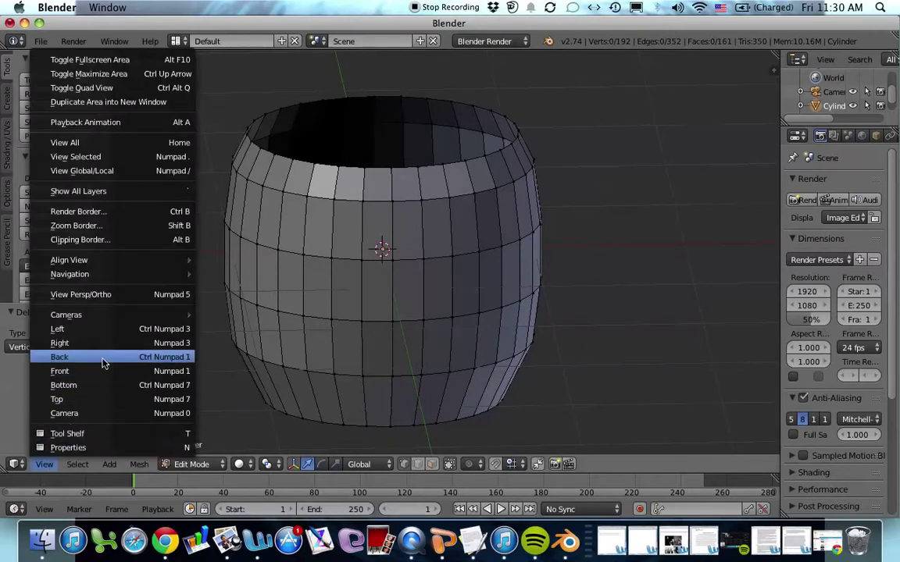
left_click(95, 370)
scroll(368, 279, "down", 5)
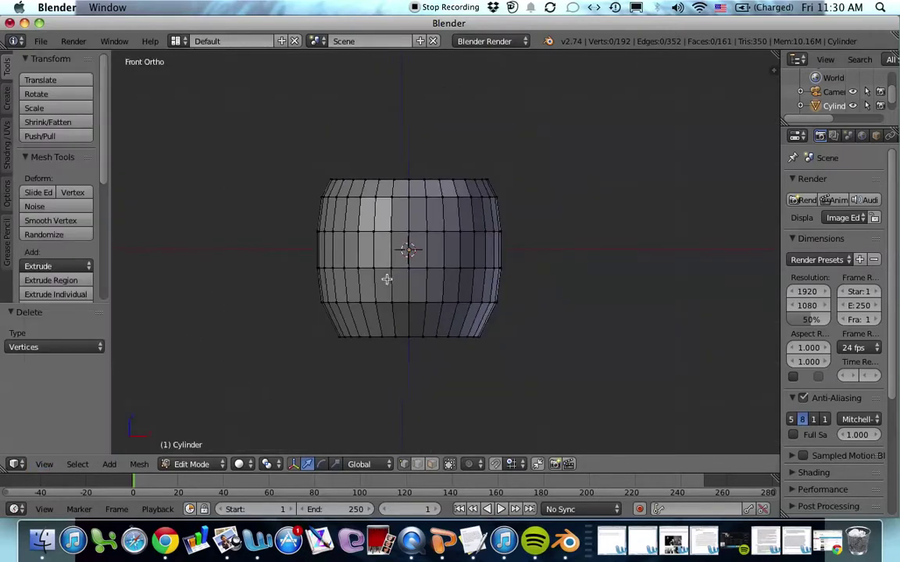
scroll(406, 284, "up", 1)
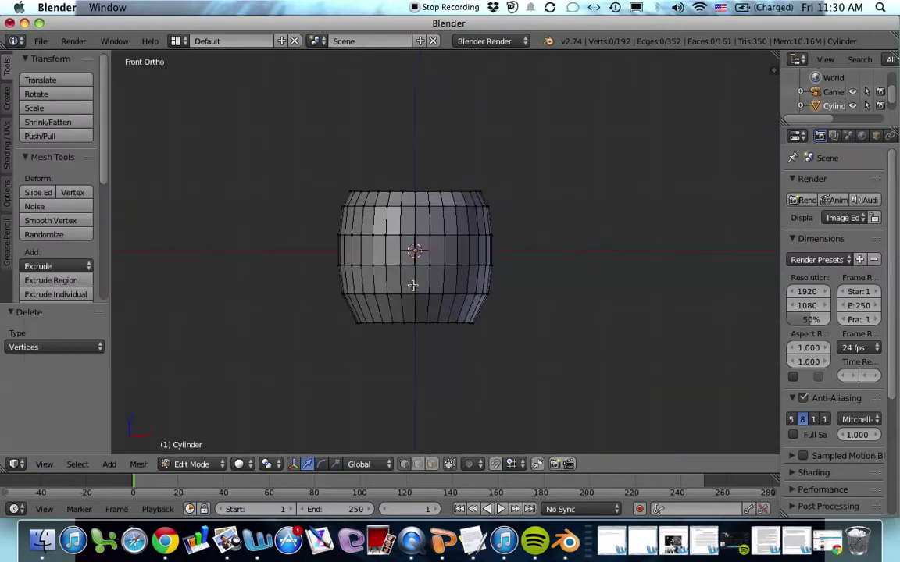
key("Tab")
middle_click_drag(538, 289, 348, 299, "shift")
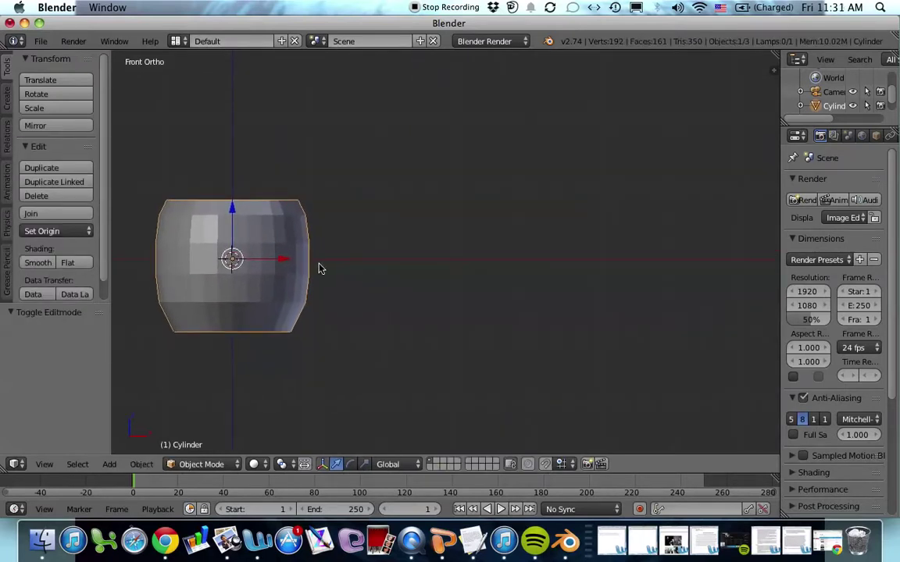
middle_click_drag(318, 269, 344, 270)
left_click(44, 464)
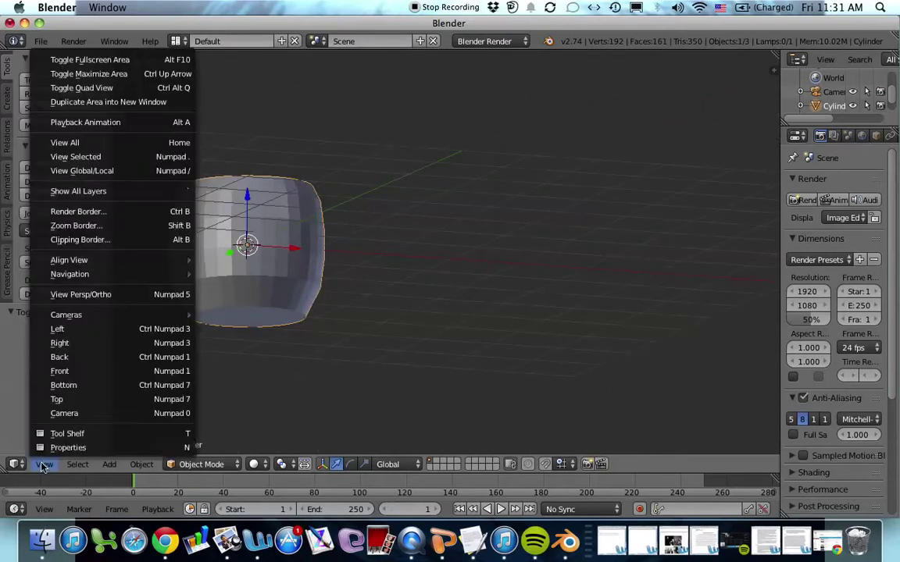
left_click(110, 373)
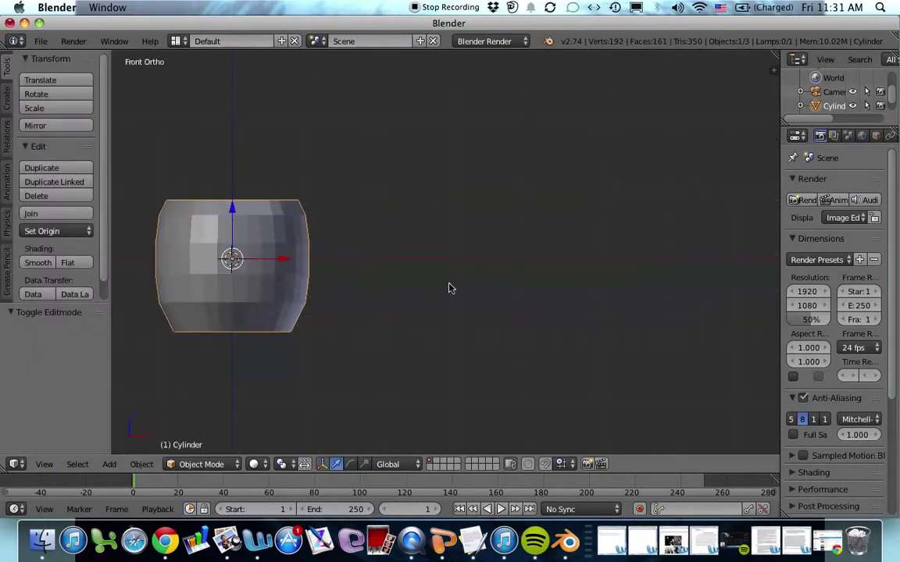
key("a")
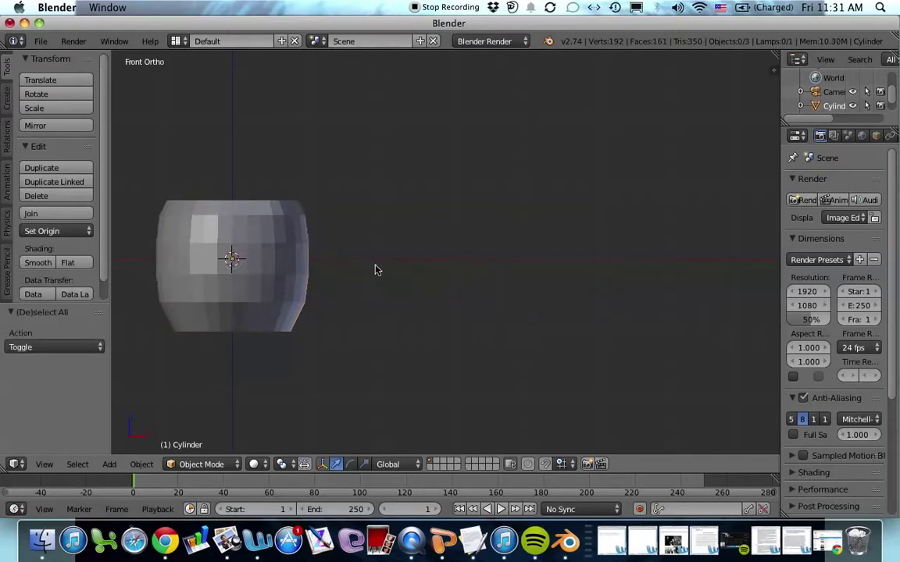
- Add a Path curve to the scene at the barrel's centre
key("shift+a")
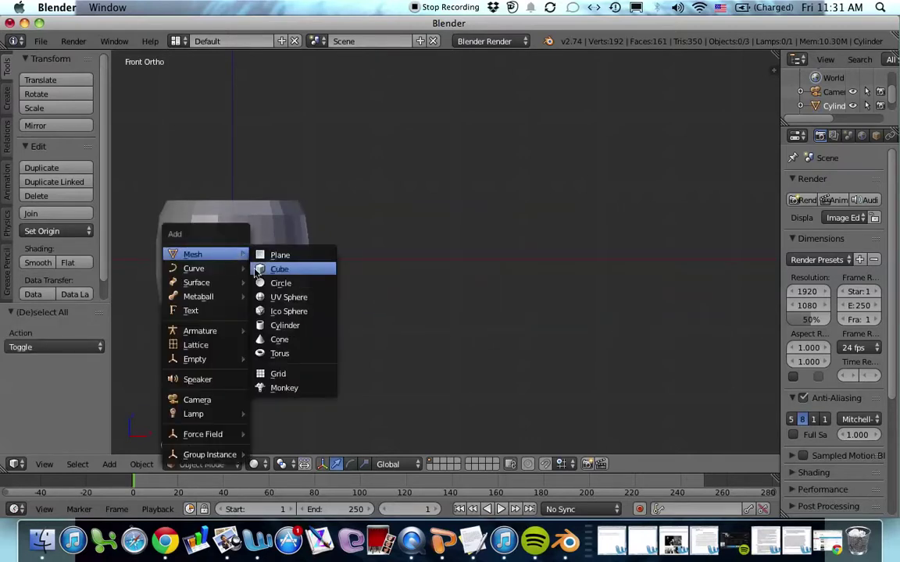
mouse_move(217, 268)
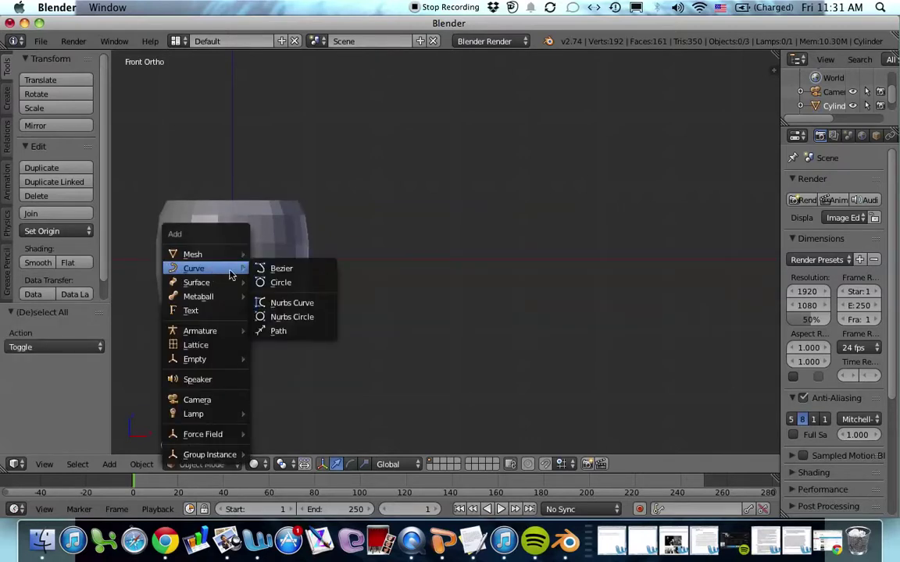
left_click(281, 330)
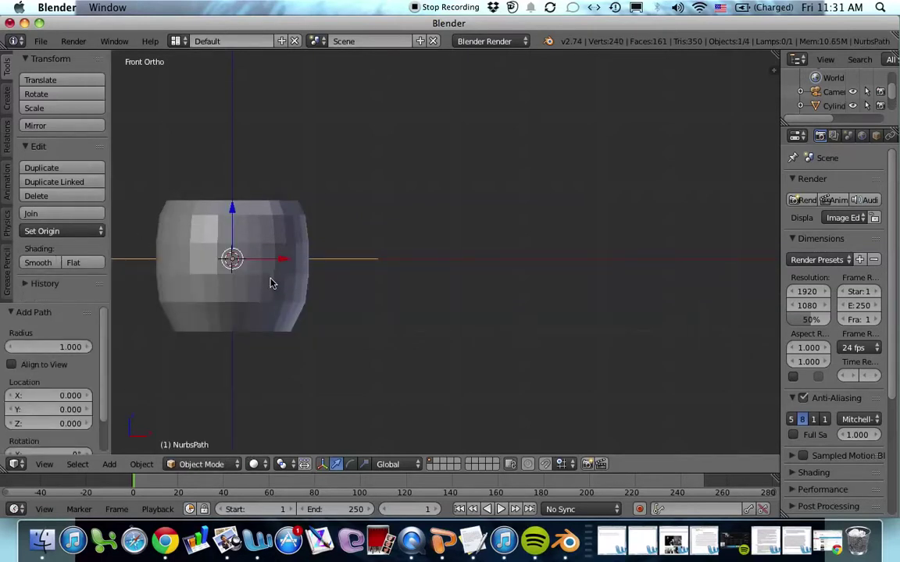
- Move the path along X until its near end sits just outside the barrel's +X side, and lower it about 0.4 units along Z
middle_click_drag(271, 279, 285, 282, "shift")
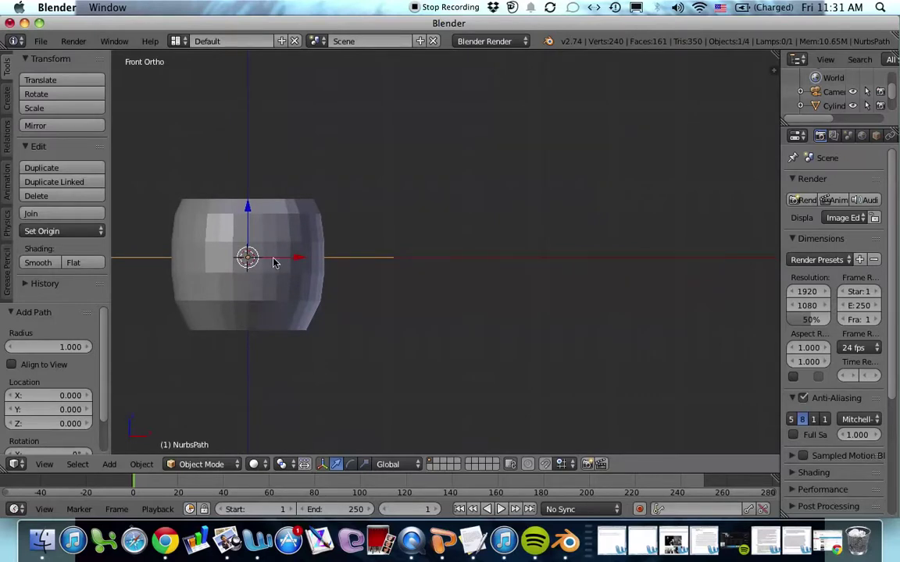
left_click_drag(273, 262, 635, 287)
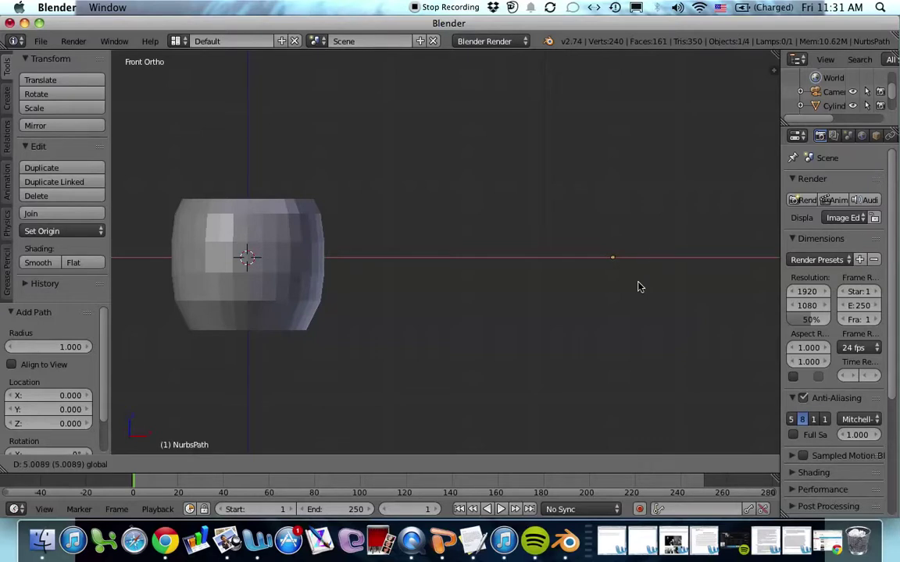
left_click_drag(638, 287, 636, 287)
left_click_drag(638, 287, 637, 287)
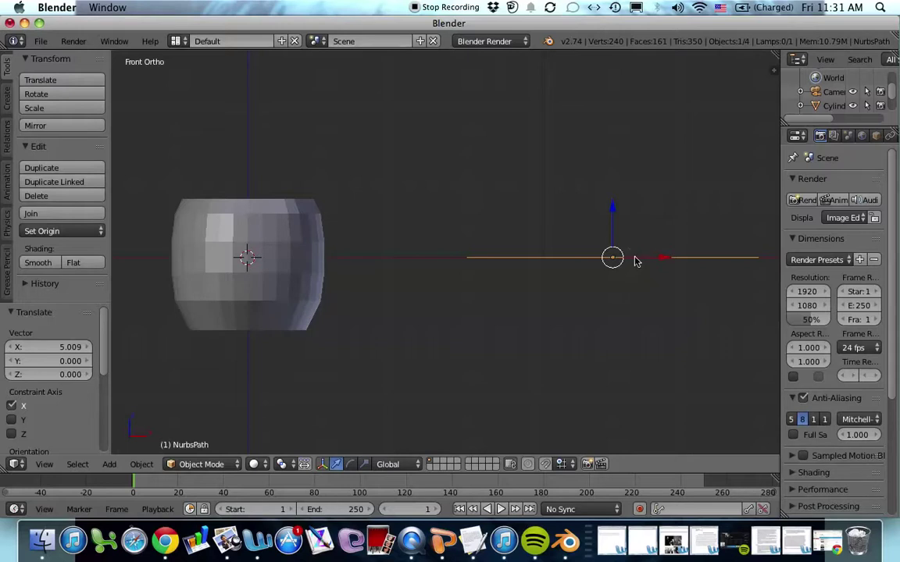
left_click_drag(636, 261, 472, 252)
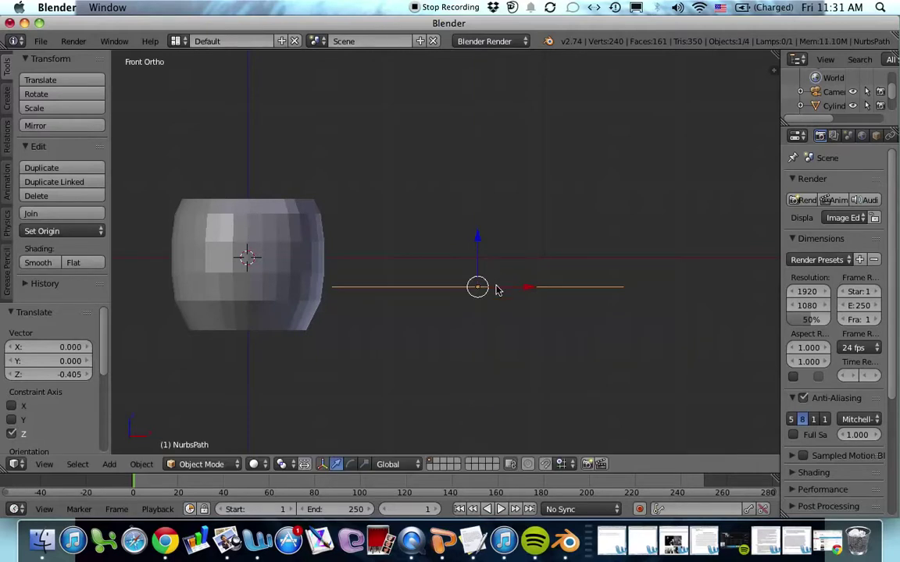
left_click_drag(497, 290, 496, 290)
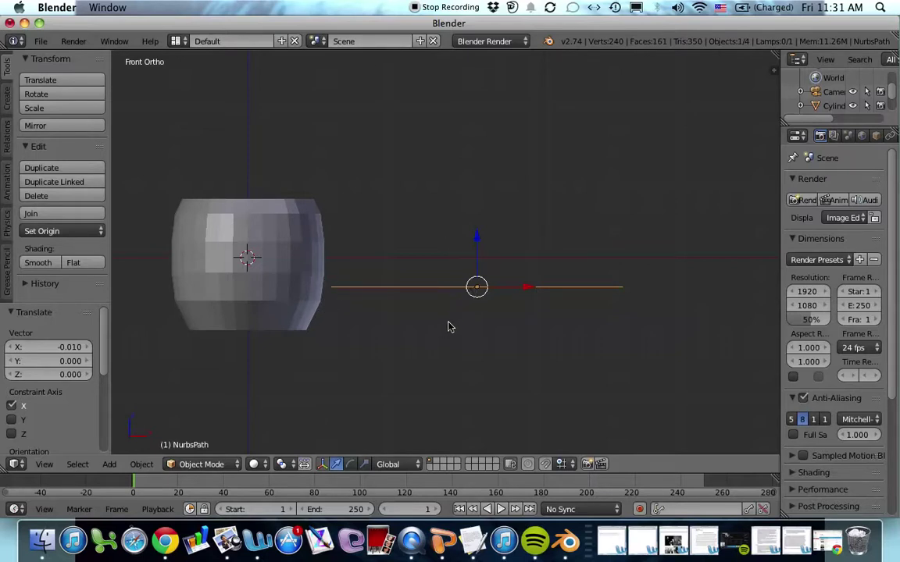
- Enter Edit Mode on the path and move its far end point back beside the barrel's +X side, above the near end
key("Tab")
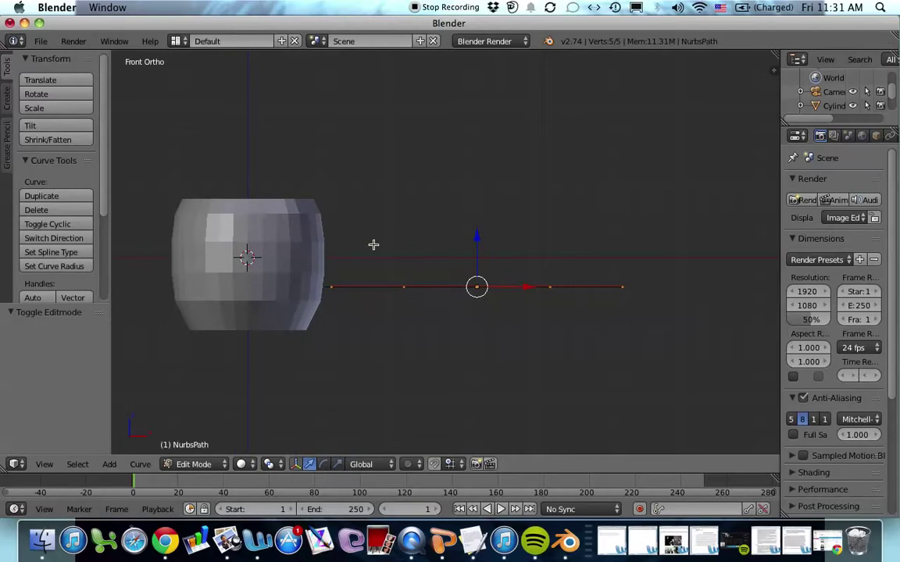
right_click(332, 288)
right_click(404, 288)
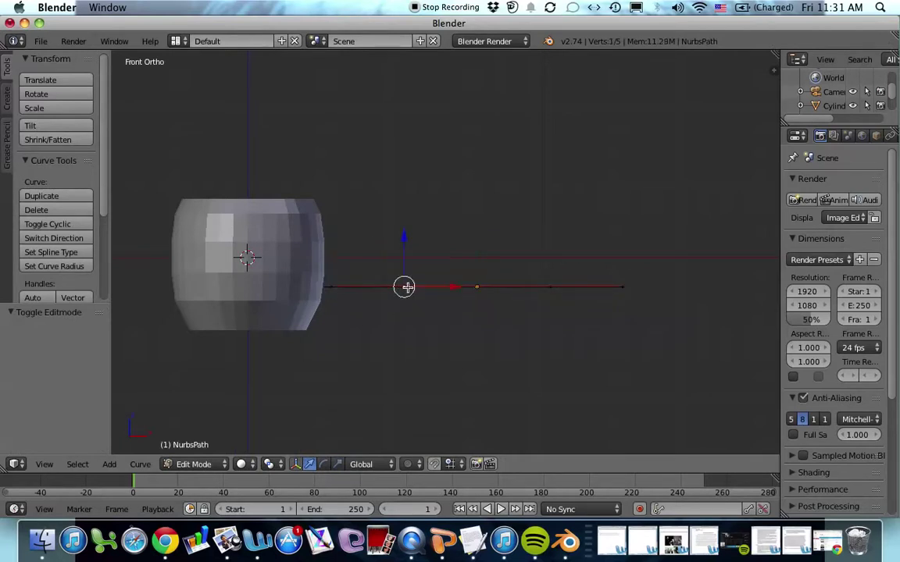
right_click(476, 288)
right_click(551, 287)
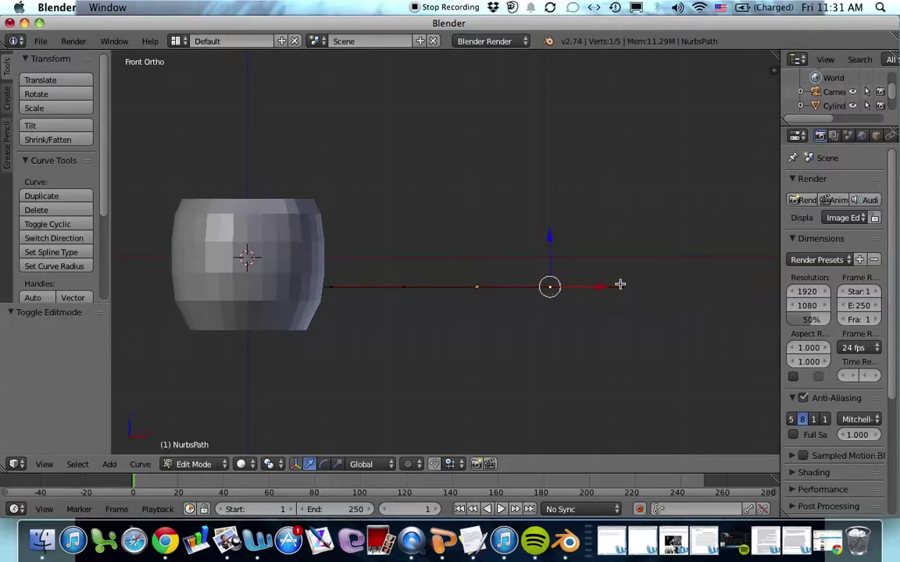
right_click(623, 287)
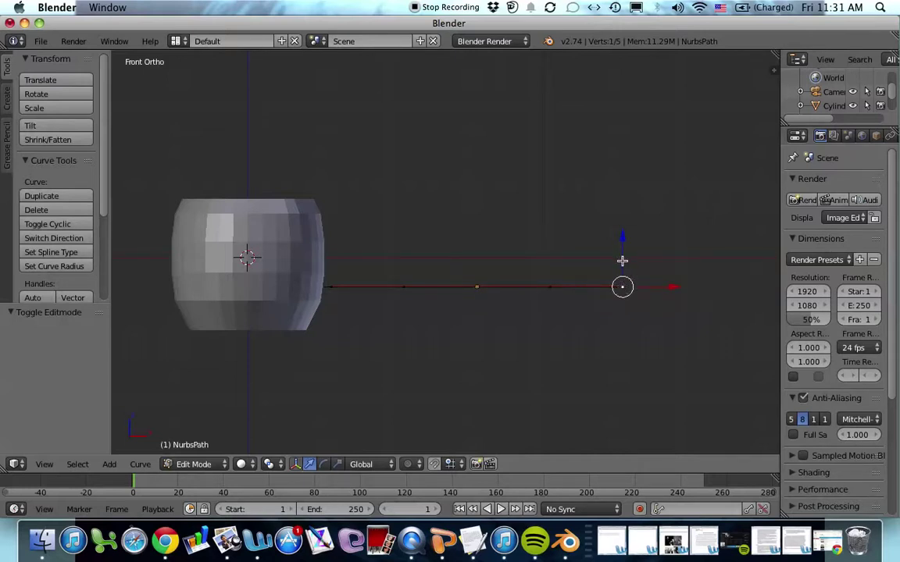
left_click_drag(622, 261, 326, 205)
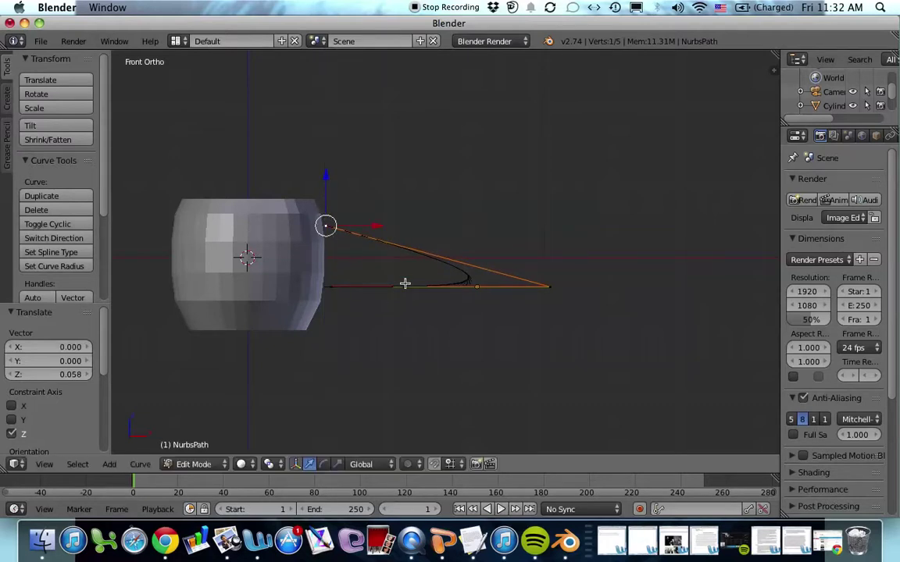
- Place the fourth control point above the second, and raise the middle control point about 0.43 units to round the curve into a loop
right_click(546, 285)
left_click_drag(549, 283, 426, 208)
right_click(475, 290)
key("g")
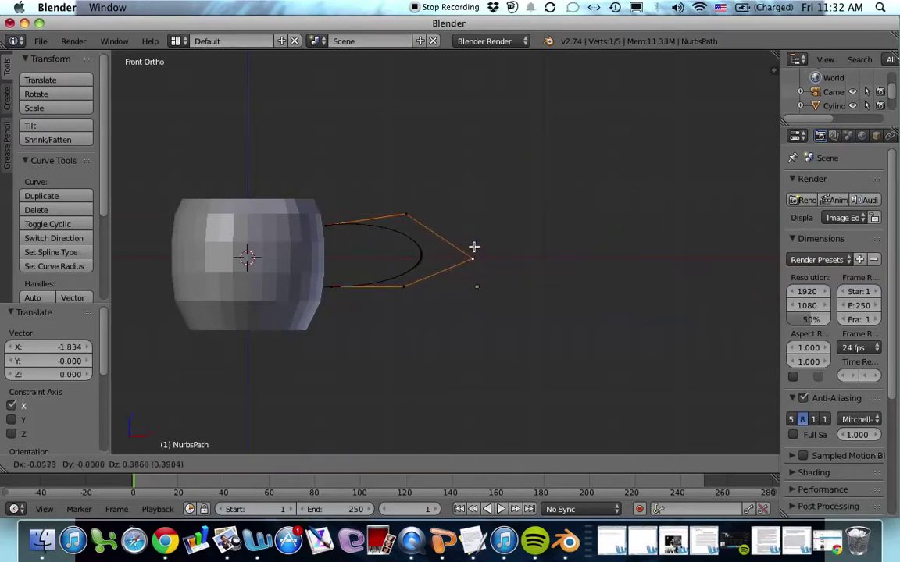
left_click(472, 244)
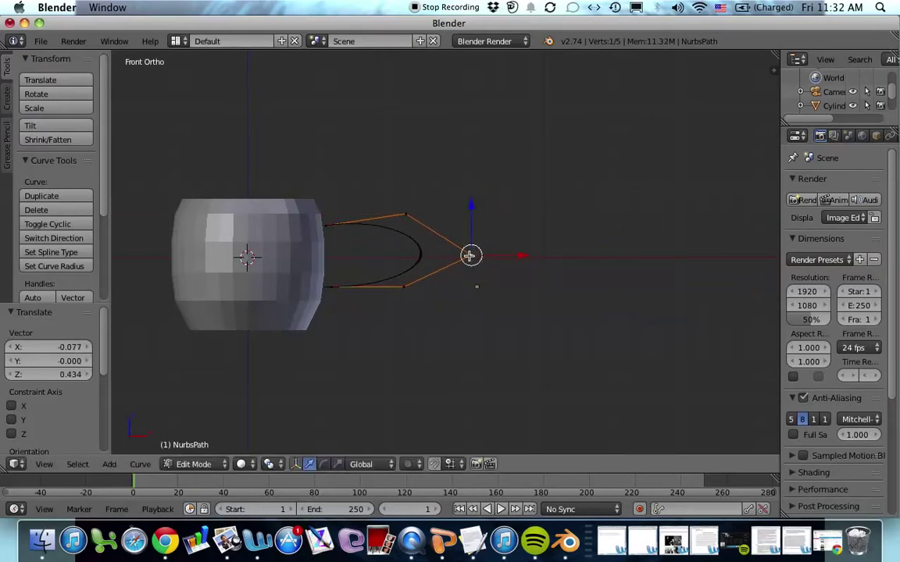
- Move the middle control point about 0.51 units toward the barrel along X
key("g")
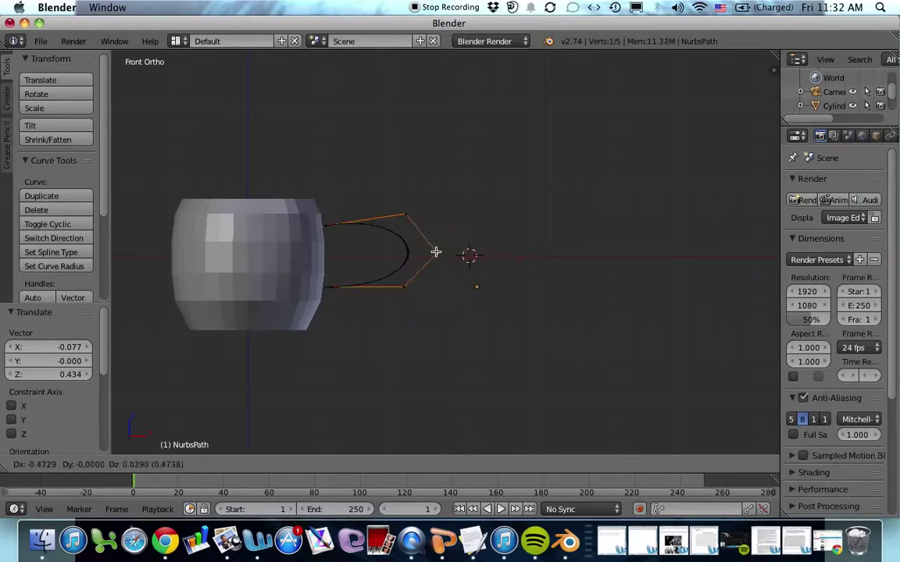
left_click(478, 248)
key("g")
key("x")
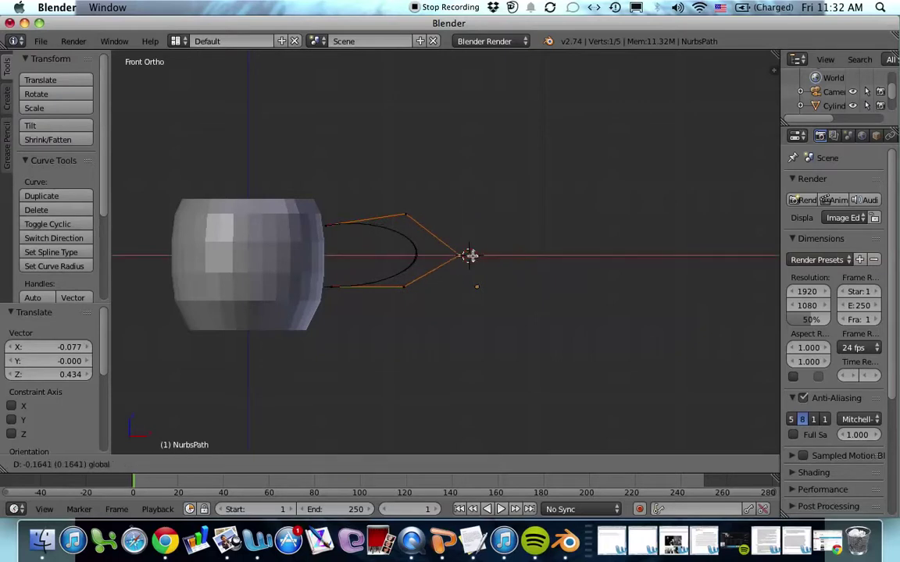
left_click(451, 256)
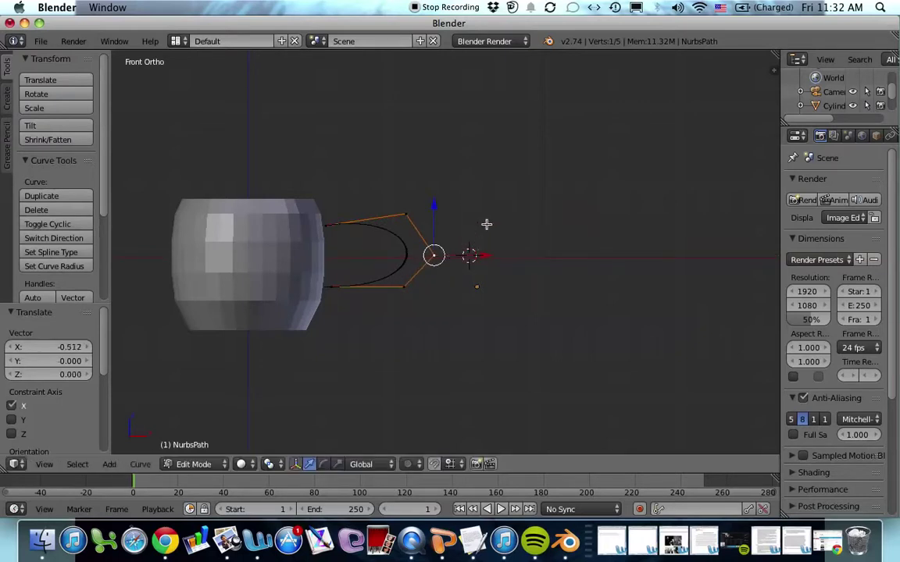
- Reset the 3D cursor to the scene origin and frame the barrel and curve closely in the front view
left_click(484, 203)
left_click(380, 129)
left_click(578, 249)
left_click(513, 185)
key("shift+c")
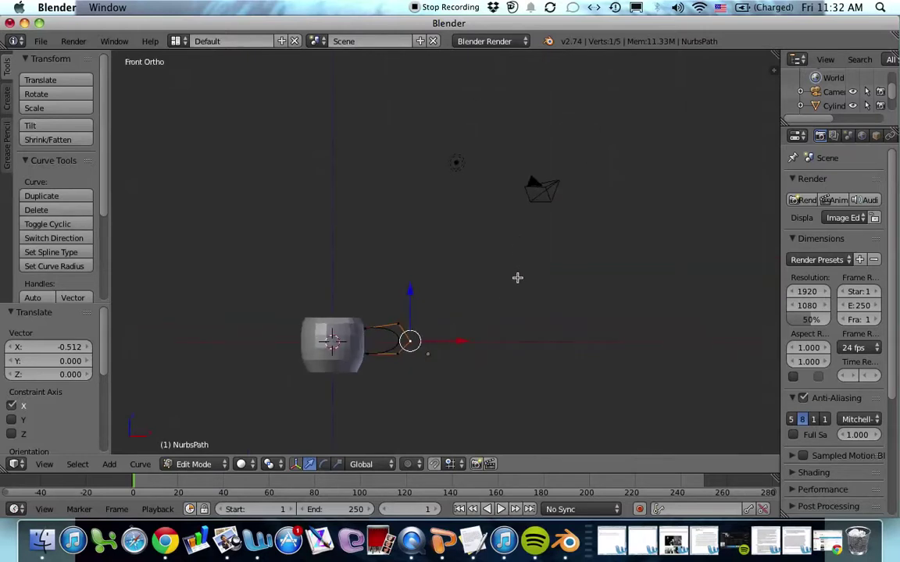
scroll(492, 335, "up", 5)
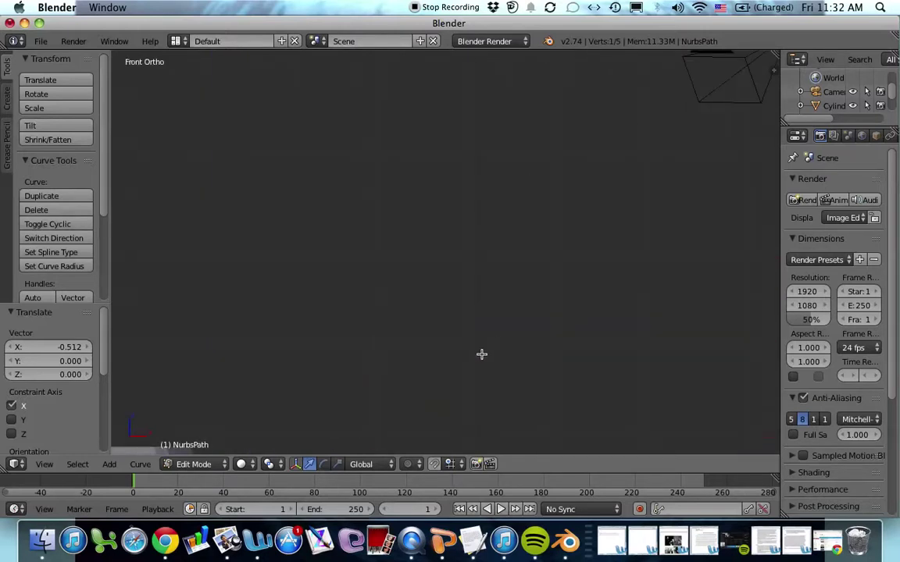
middle_click_drag(479, 356, 193, 444)
left_click(44, 464)
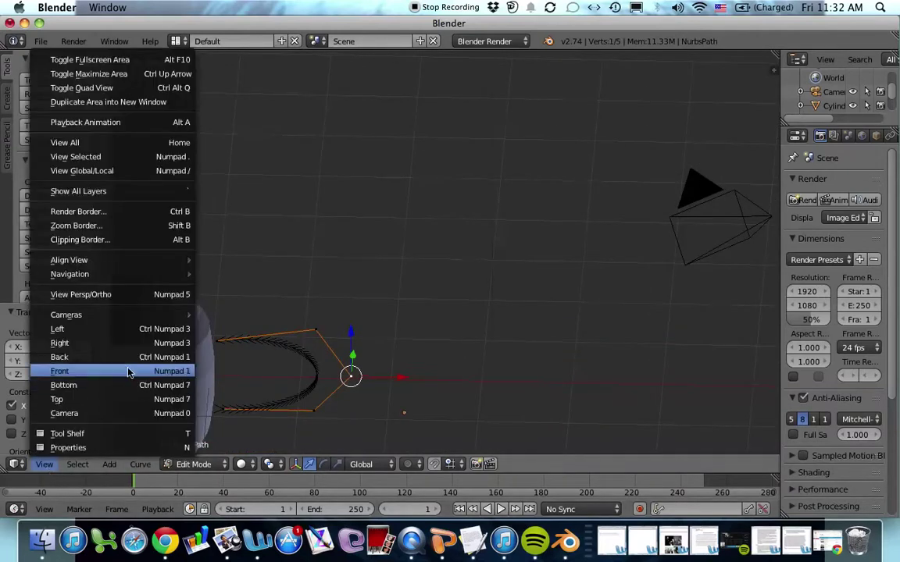
left_click(59, 371)
middle_click_drag(348, 355, 585, 82, "shift")
scroll(557, 218, "up", 2)
middle_click_drag(557, 218, 691, 111, "shift")
scroll(667, 235, "down", 1)
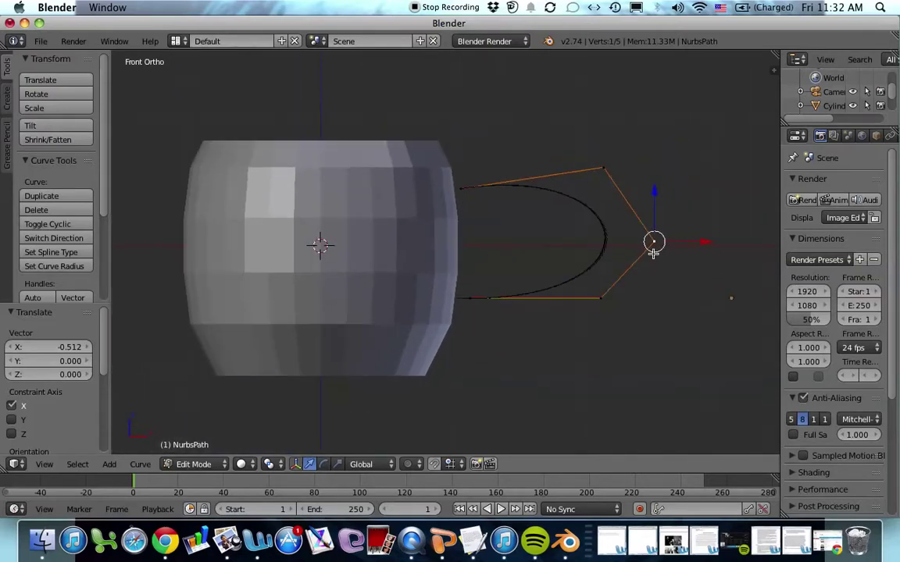
- Lower the curve's lower control point about 0.14 units along Z and move it about 0.71 units toward the barrel along X
right_click(599, 297)
key("g")
key("z")
left_click(617, 292)
key("g")
key("x")
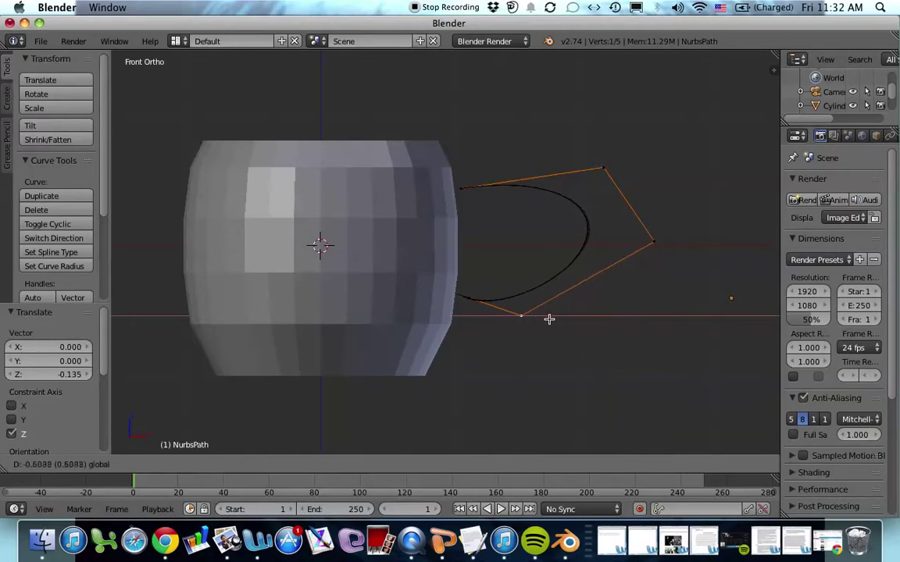
left_click(538, 317)
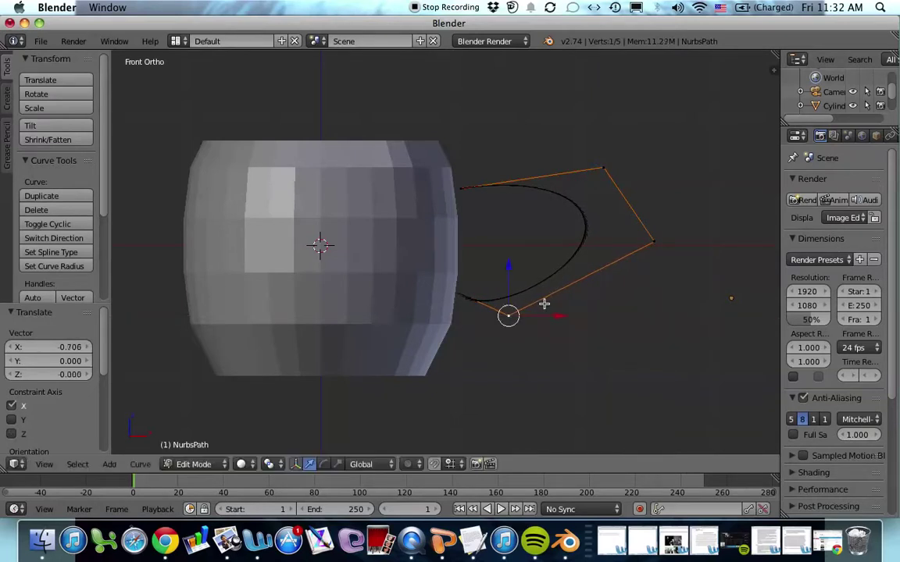
- Move the upper control point about 0.65 units toward the barrel, and bring the middle control point closer along X
right_click(599, 167)
key("g")
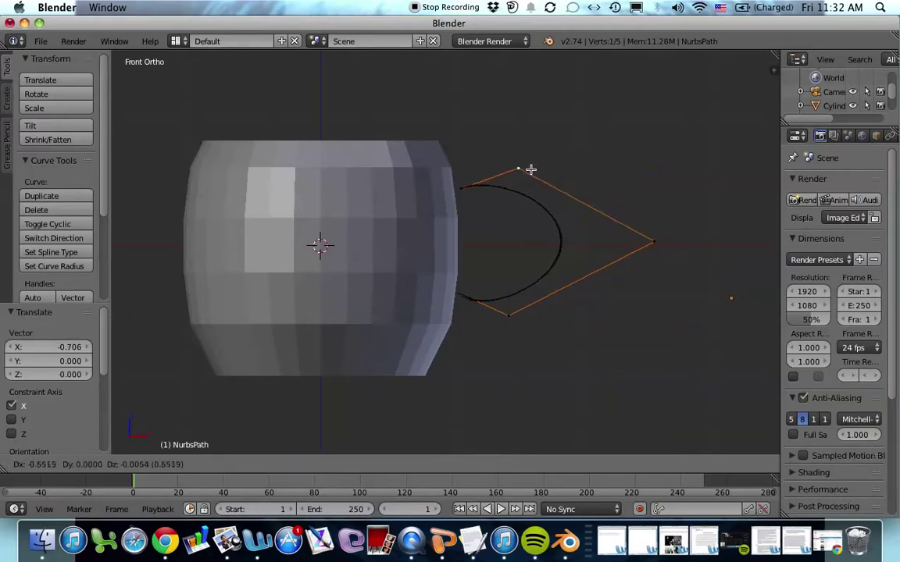
left_click(531, 170)
right_click(644, 243)
key("g")
key("x")
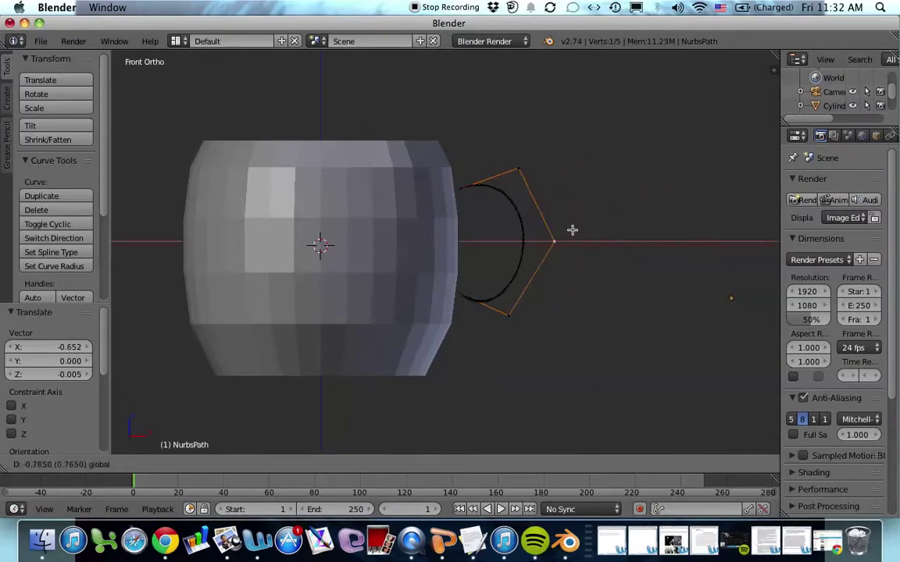
left_click(569, 196)
- Raise the middle control point about 0.24 units and the upper control point about 0.23 units along Z
key("g")
key("z")
left_click(586, 167)
right_click(520, 168)
key("g")
key("z")
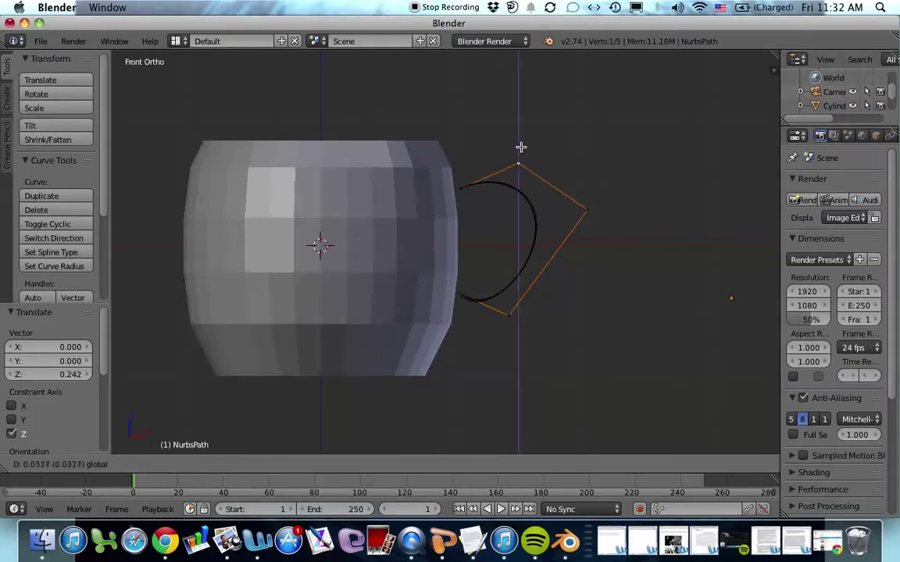
left_click(522, 138)
- Raise the lower control point about 0.09 units along Z and shift it about 0.03 units away from the barrel along X
right_click(509, 316)
key("g")
key("z")
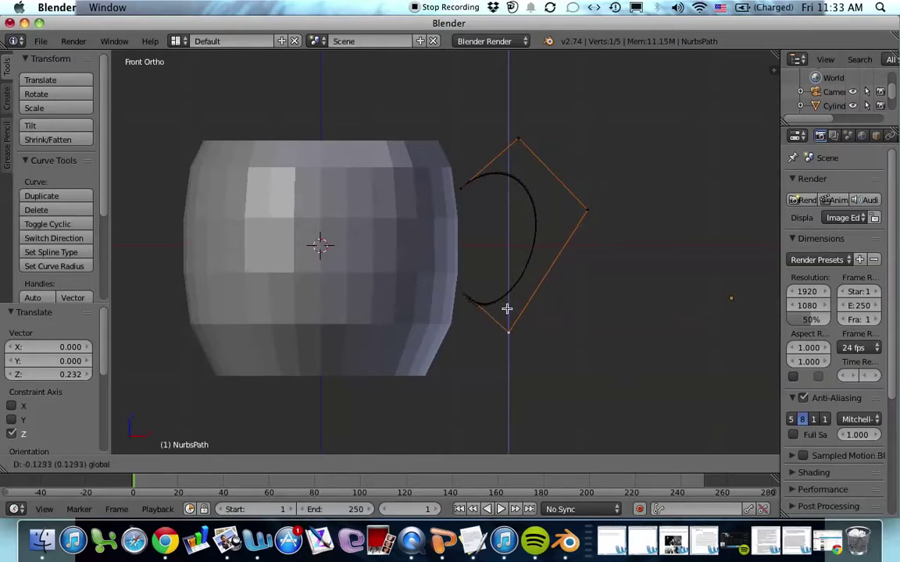
left_click(507, 280)
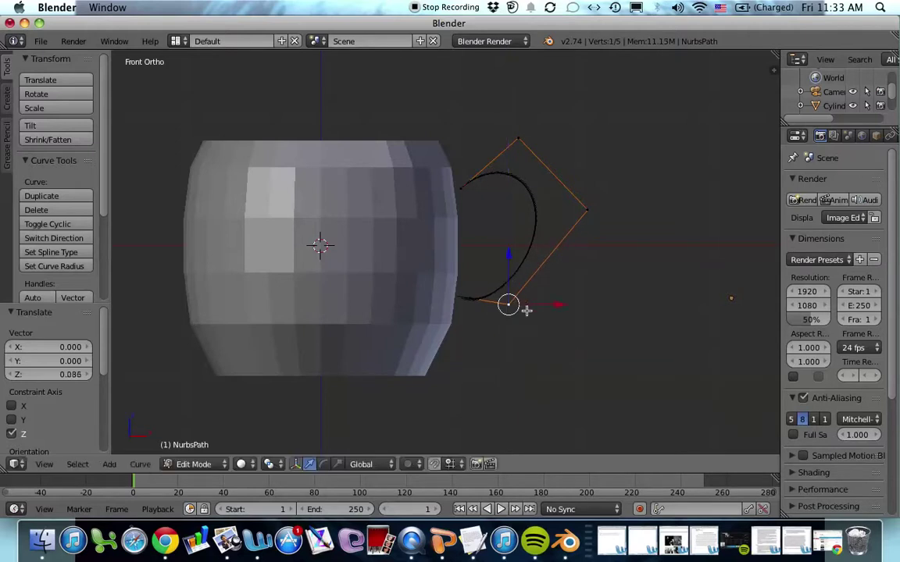
left_click_drag(537, 301, 541, 303)
- Lower the middle control point about 0.26 units along Z and shift it about 0.03 units outward along X
right_click(586, 209)
key("g")
key("z")
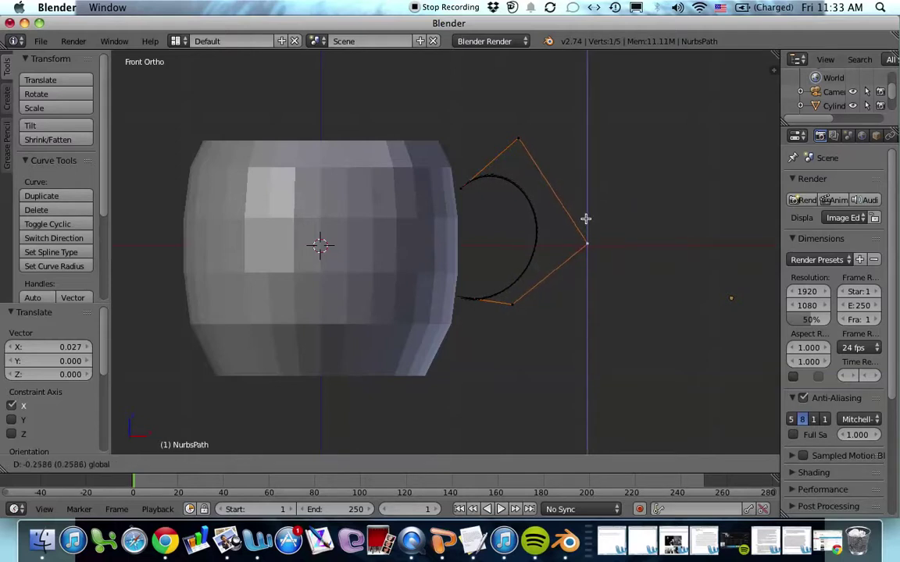
left_click(585, 219)
left_click_drag(606, 245, 610, 244)
- Lower the upper control point about 0.22 units so the curve's top mirrors its bottom
right_click(517, 138)
key("g")
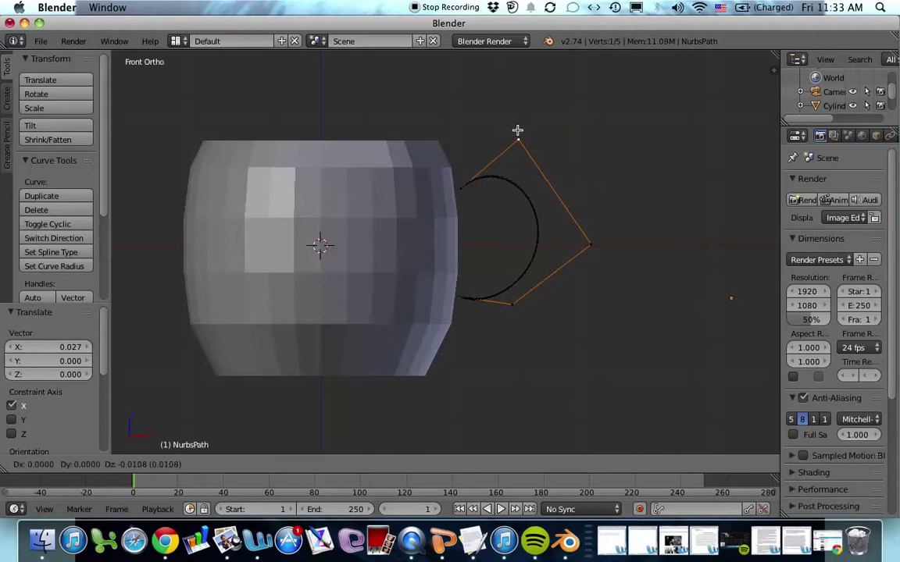
left_click(515, 157)
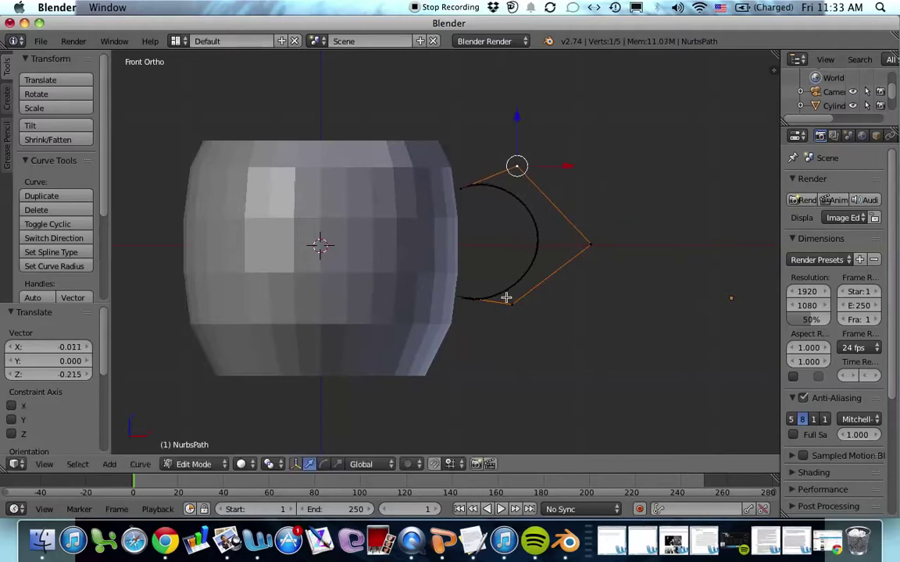
- Lower the lower control point about 0.05 units along Z and move it about 0.03 units outward along X
right_click(511, 302)
key("g")
key("z")
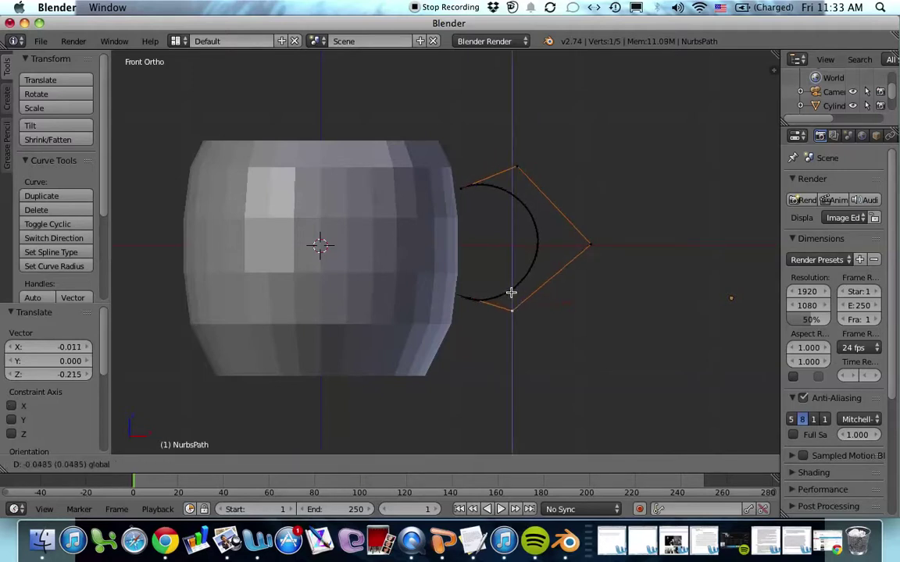
left_click(512, 303)
key("g")
key("x")
left_click(530, 309)
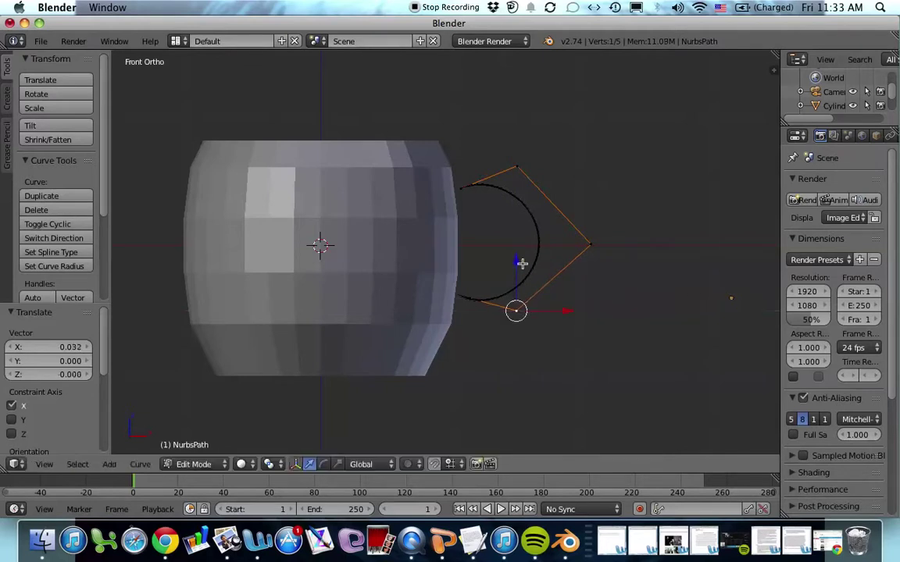
- Shift the curve's lower end point about 0.05 units away from the barrel along X
right_click(470, 298)
key("g")
left_click(483, 300)
key("g")
key("x")
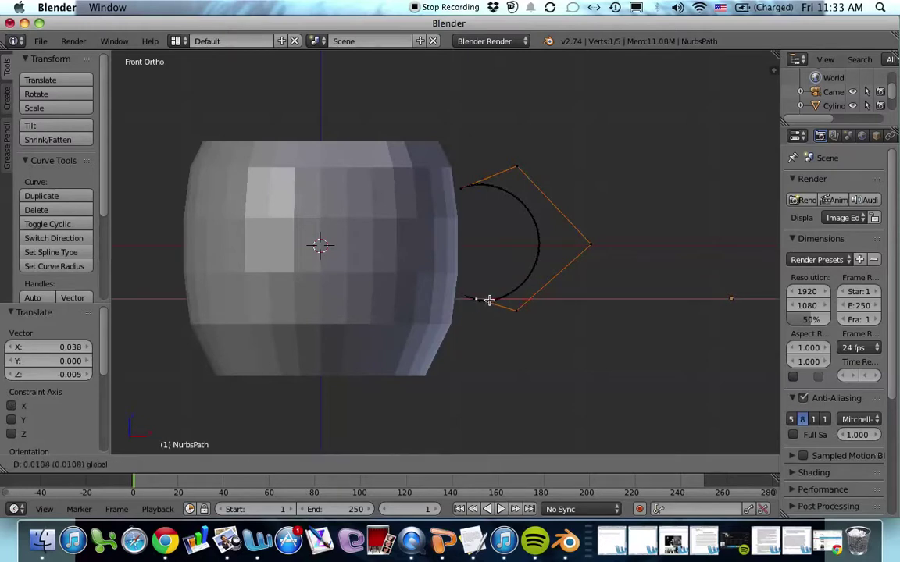
left_click(488, 299)
- Move the curve's upper end point about 0.11 units away from the barrel along X
right_click(471, 186)
key("g")
key("x")
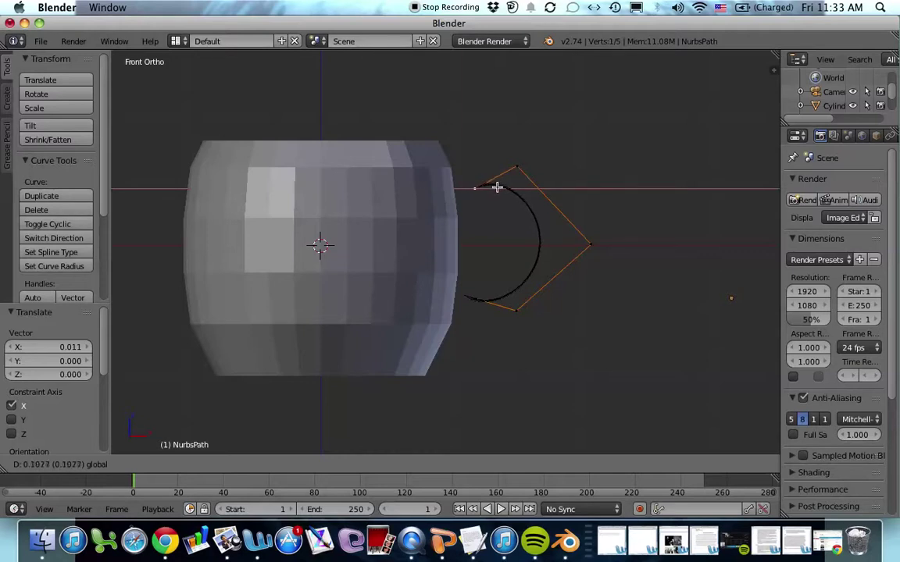
left_click(497, 187)
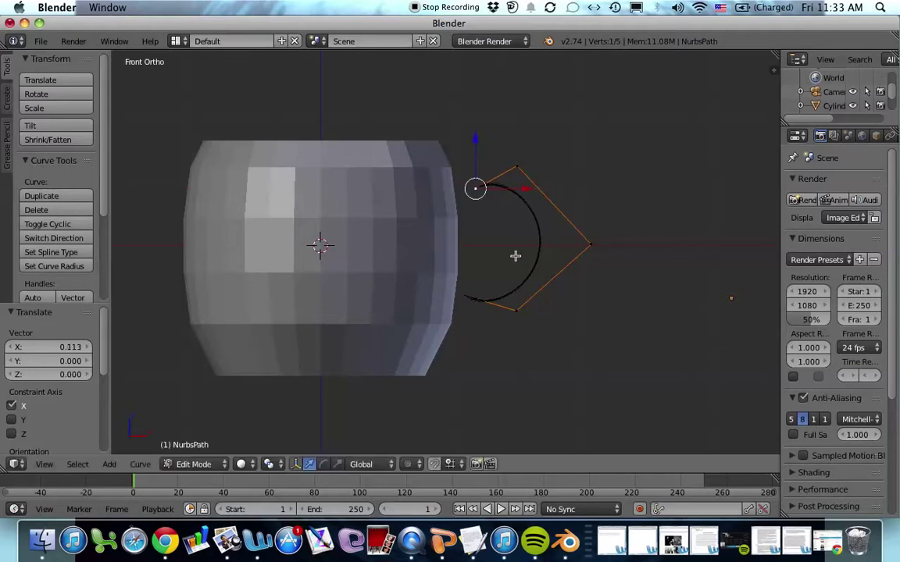
- Place the 3D cursor in the empty area above and beyond the curve in front view, and leave Edit Mode with all control points deselected
mouse_move(527, 250)
middle_mouse_down()
mouse_move(496, 273)
mouse_move(528, 254)
mouse_move(542, 275)
mouse_move(559, 259)
mouse_move(548, 242)
mouse_move(535, 242)
middle_mouse_up()
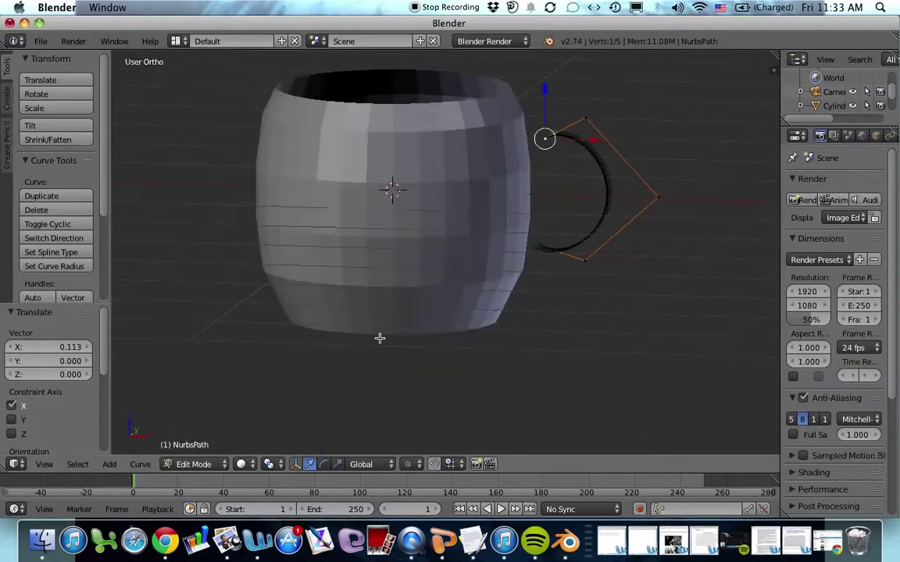
left_click(44, 464)
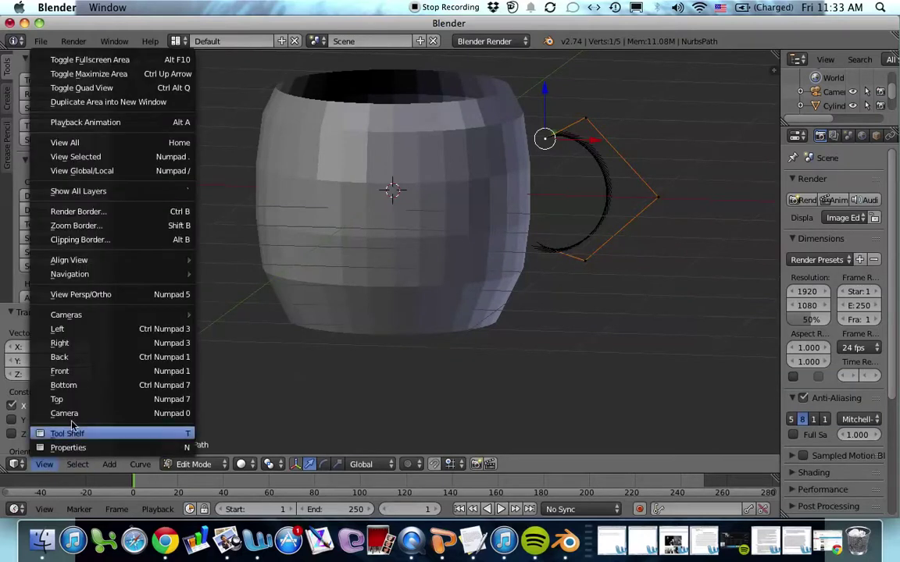
left_click(101, 372)
scroll(422, 294, "down", 2)
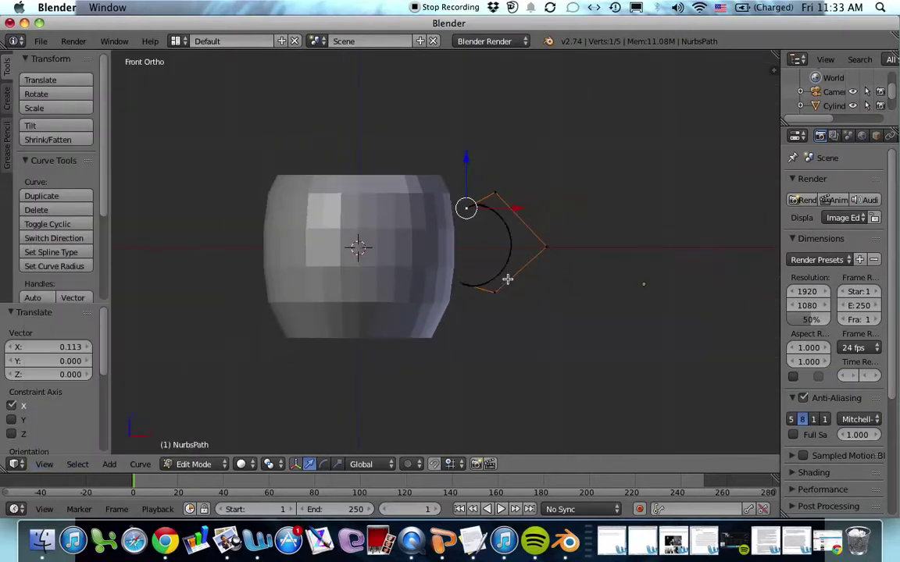
middle_click_drag(559, 276, 526, 267, "shift")
scroll(538, 265, "down", 2)
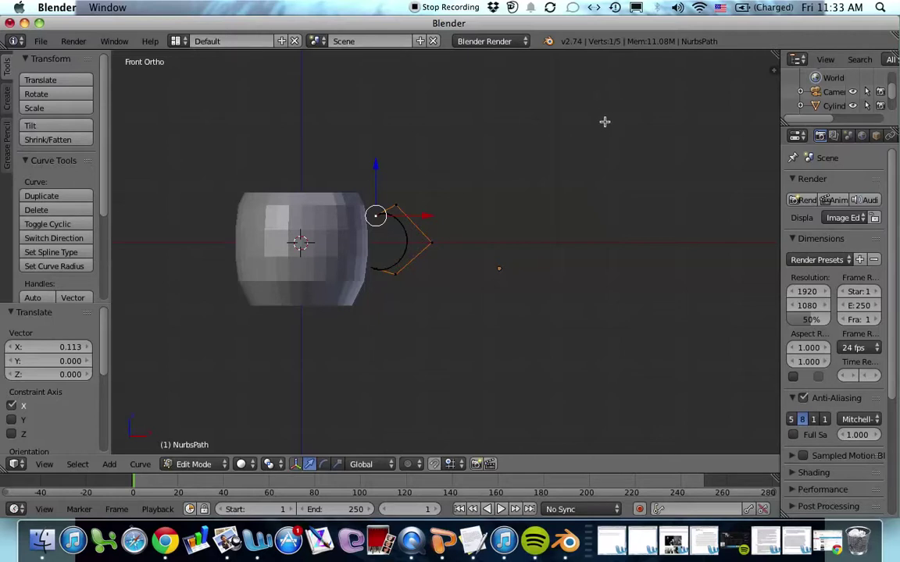
left_click(615, 117)
key("a")
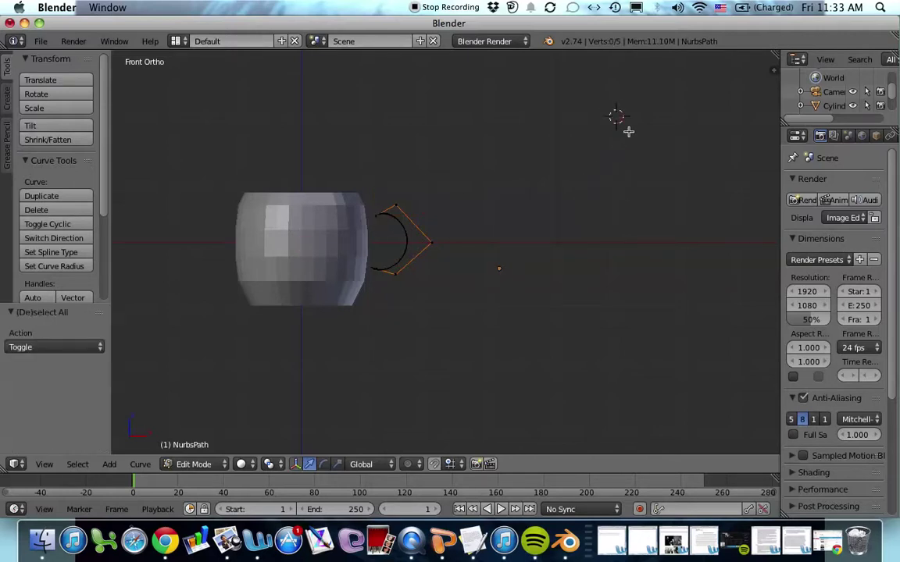
key("shift+a")
key("Tab")
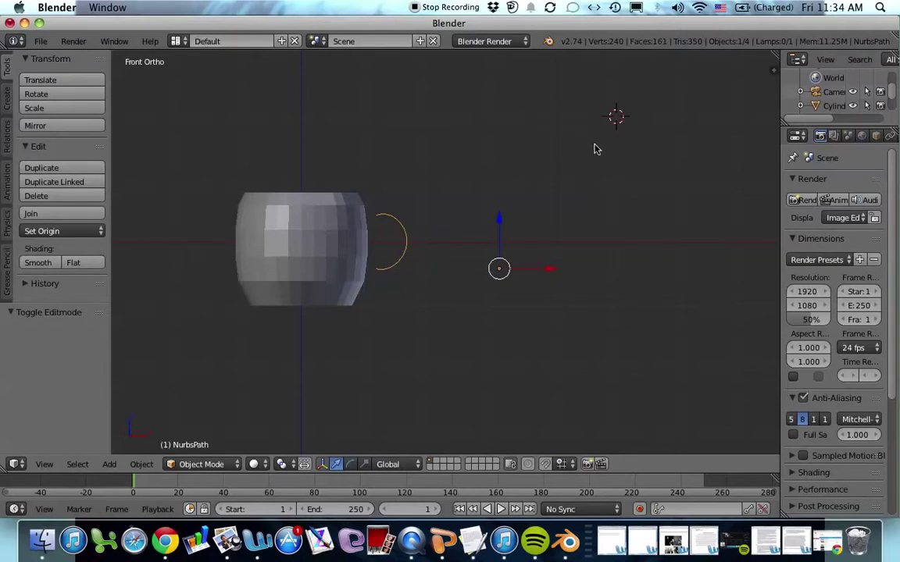
- Add a Bezier circle at the 3D cursor and scale it to 0.2
key("shift+a")
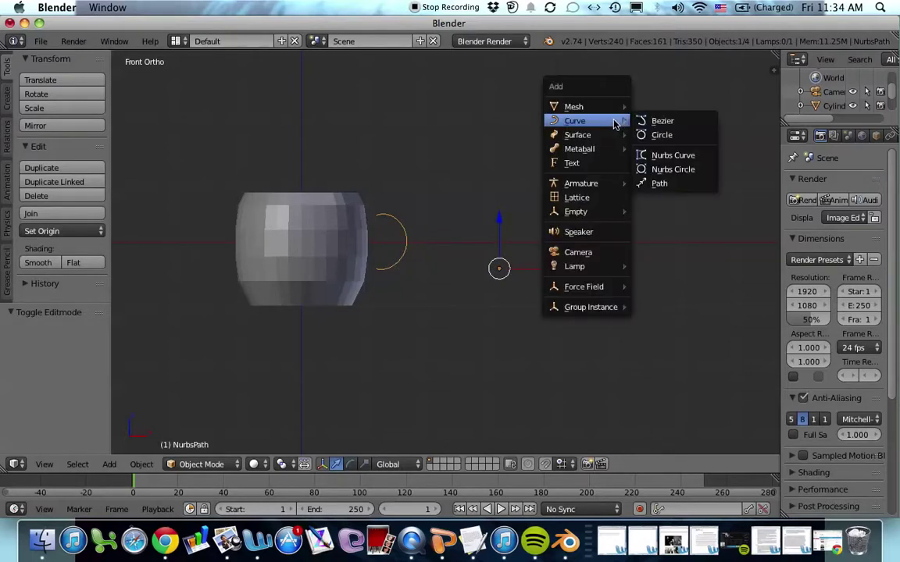
mouse_move(614, 110)
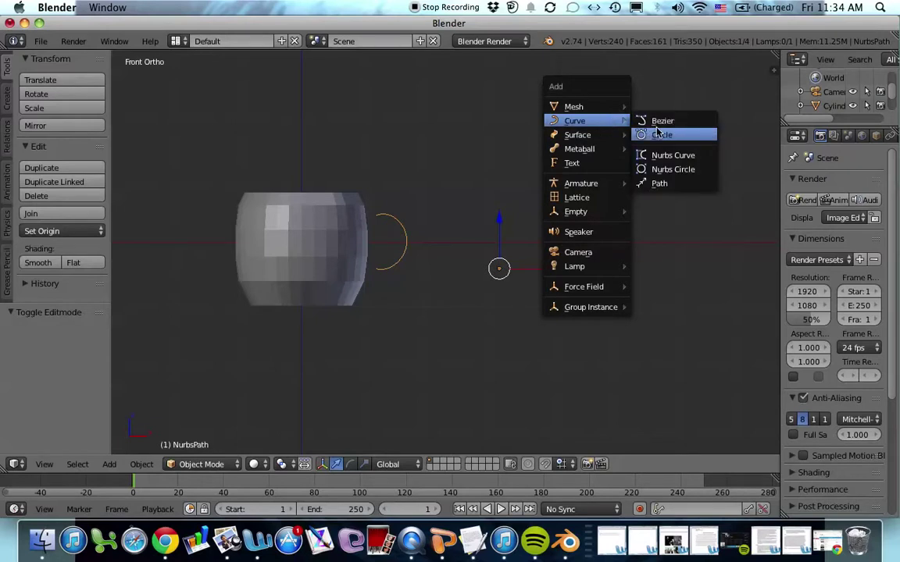
left_click(659, 135)
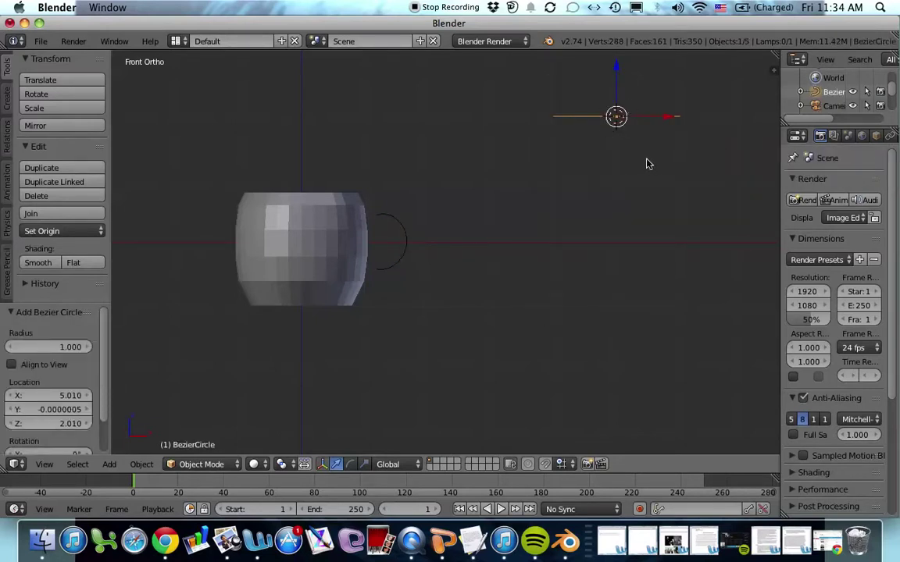
key("s")
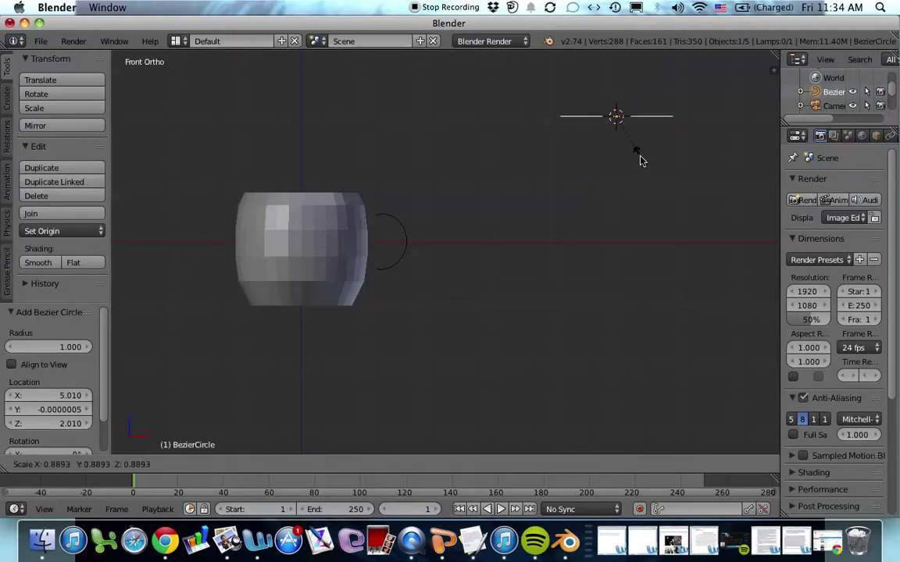
type(".2")
key("Return")
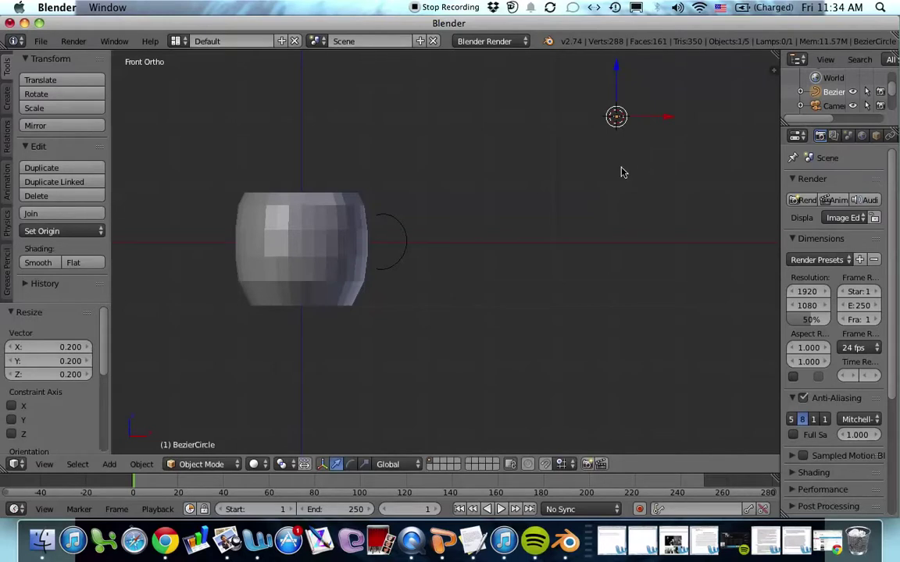
- Lower the Bezier circle about 0.37 units along Z, below the 3D cursor
left_click_drag(616, 92, 616, 121)
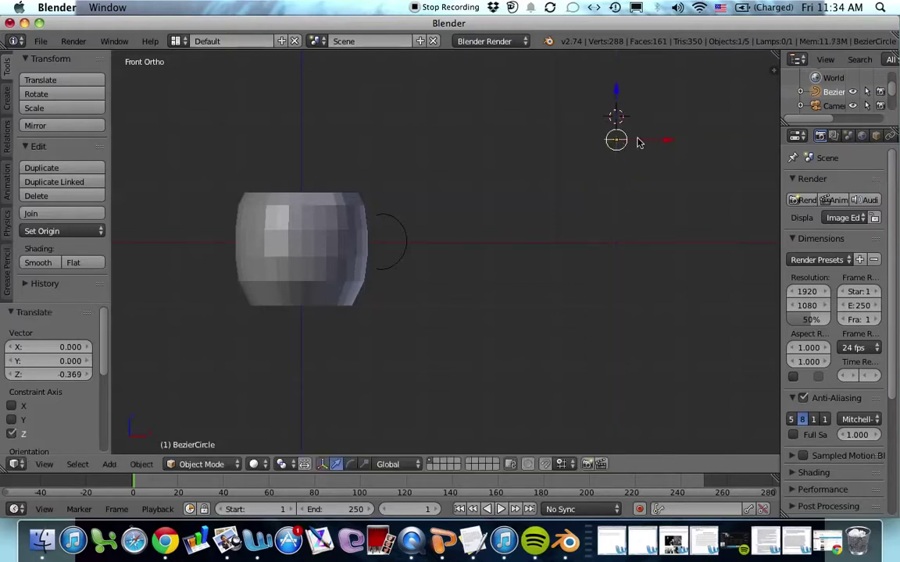
middle_click_drag(633, 207, 609, 178)
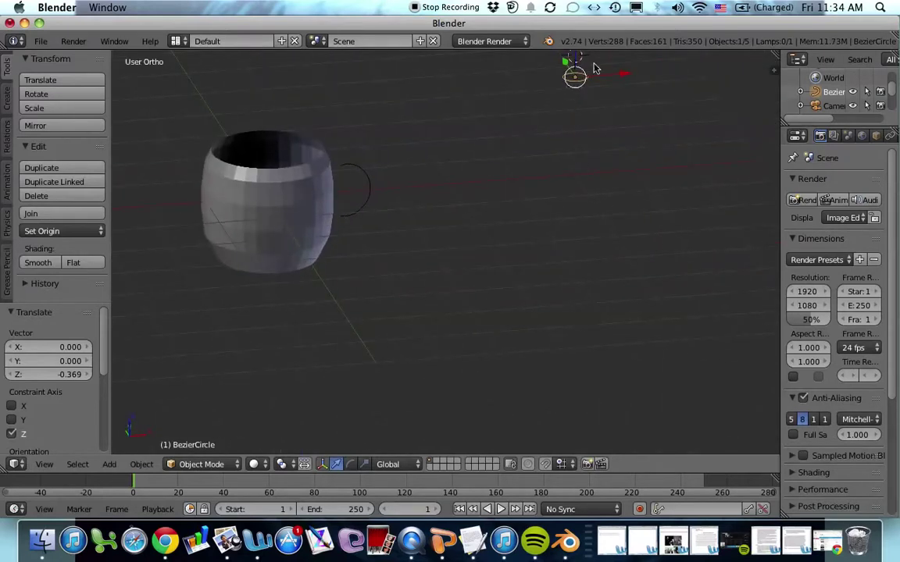
middle_click_drag(517, 159, 373, 275)
left_click(45, 464)
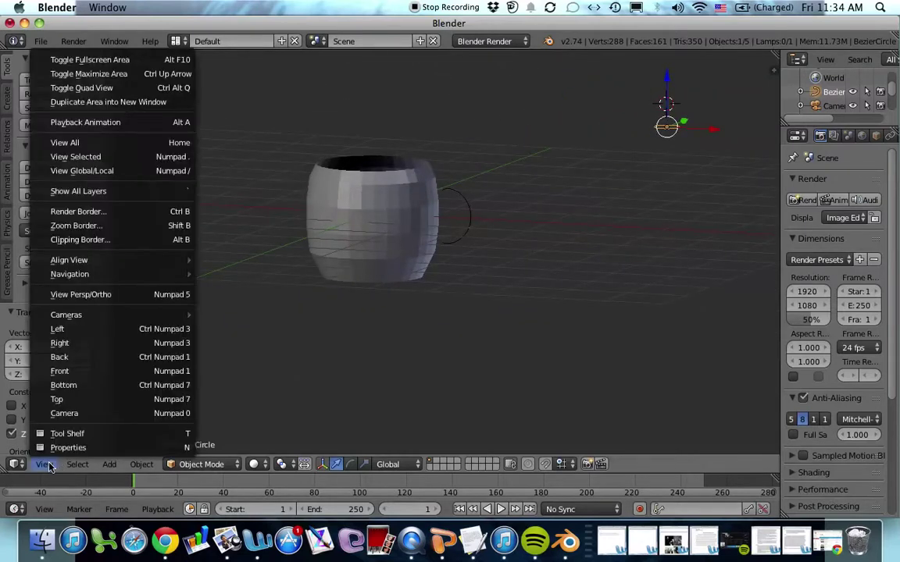
left_click(81, 372)
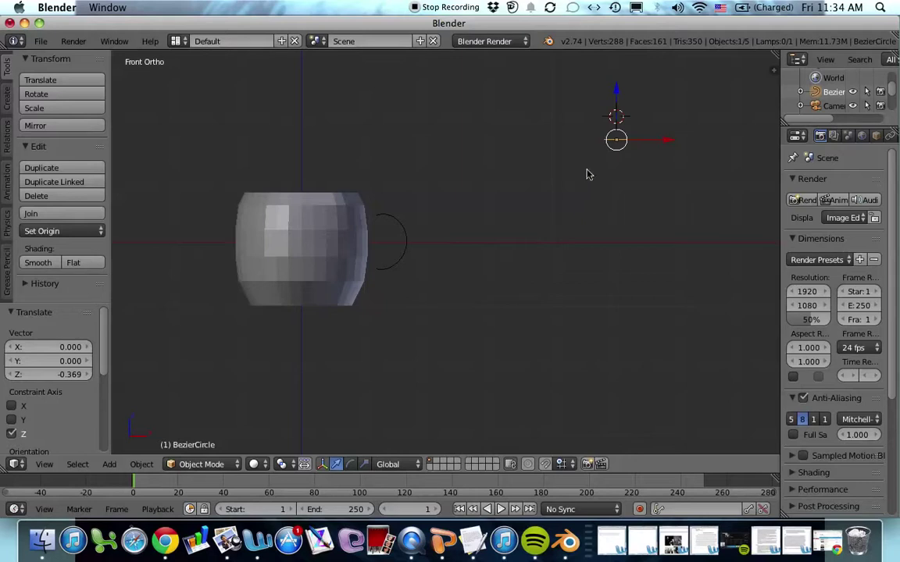
- Widen the properties area and assign BezierCircle as the bevel object of the handle path beside the barrel
left_click_drag(781, 137, 718, 129)
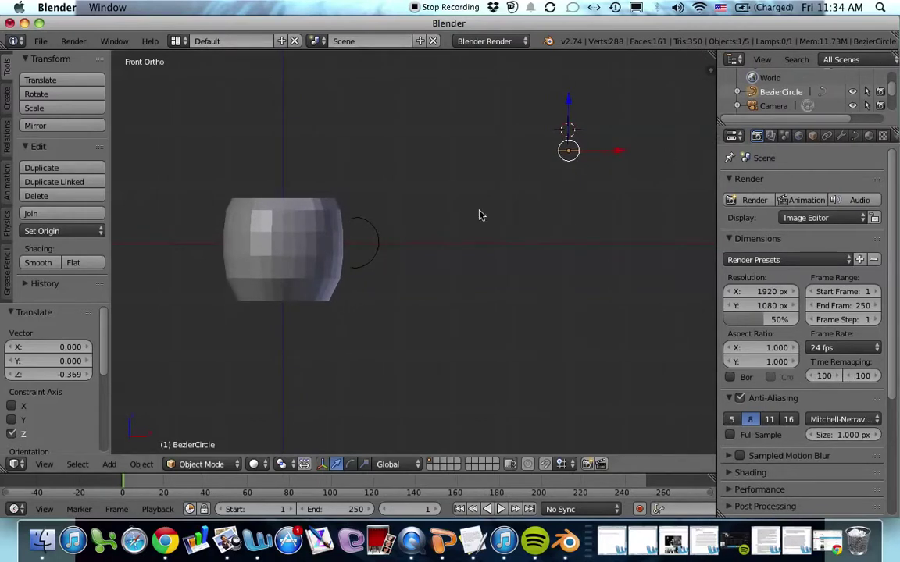
right_click(378, 239)
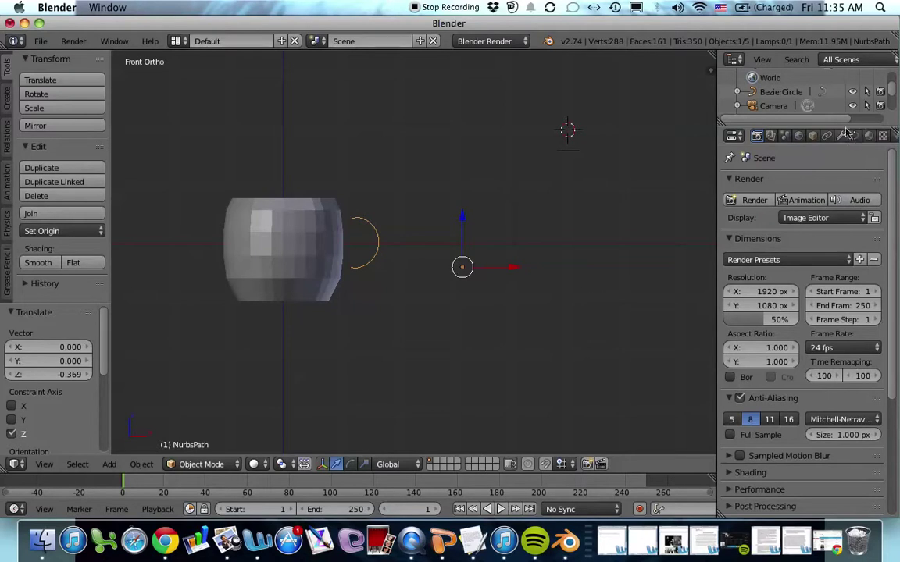
left_click(854, 137)
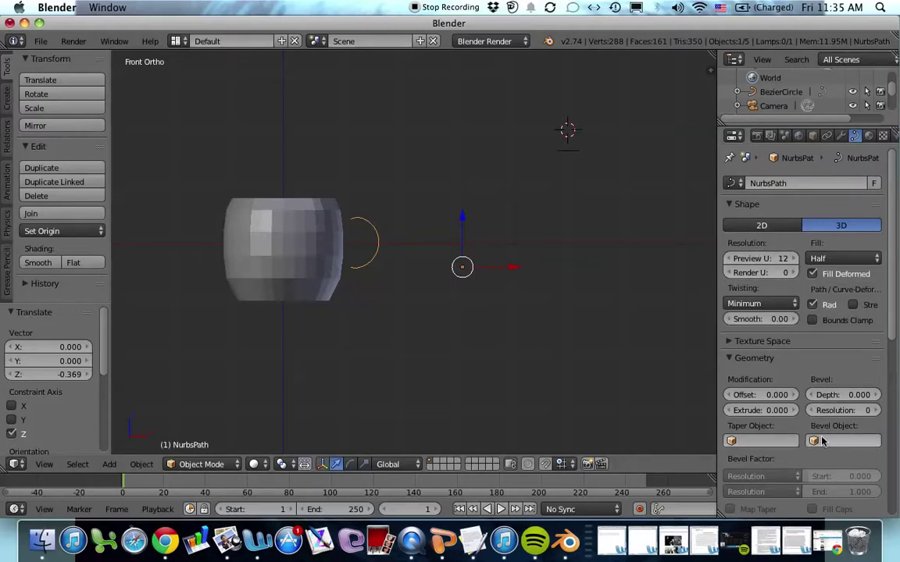
scroll(820, 442, "down", 5)
scroll(816, 441, "up", 5)
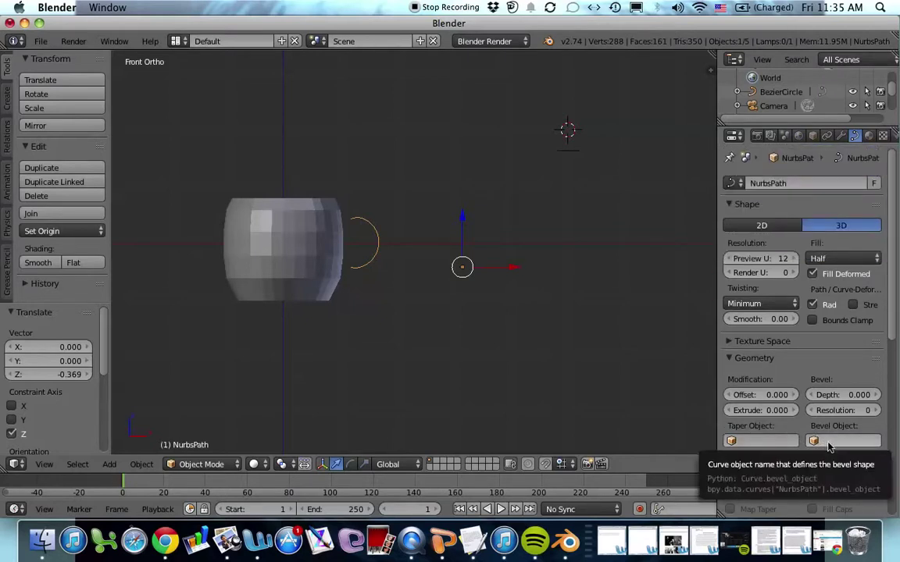
left_click(828, 442)
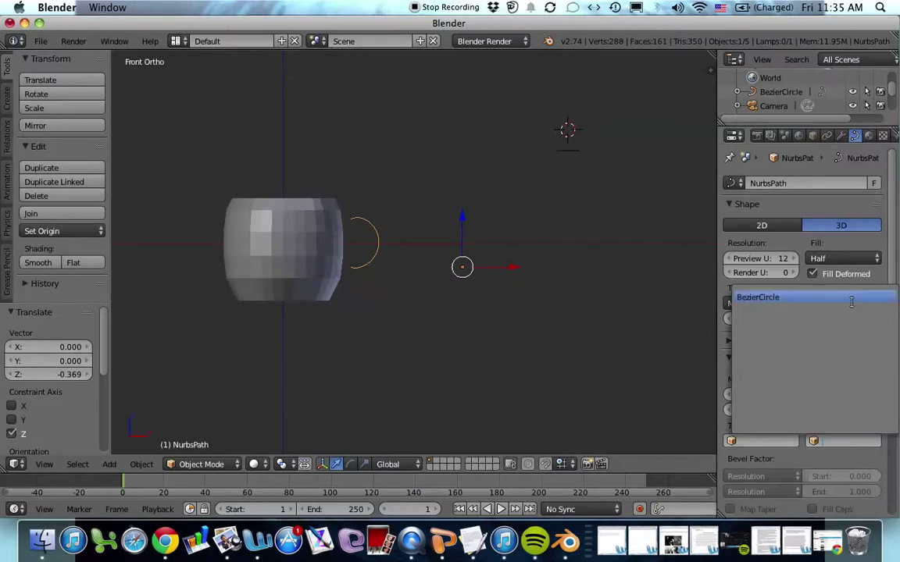
left_click(810, 301)
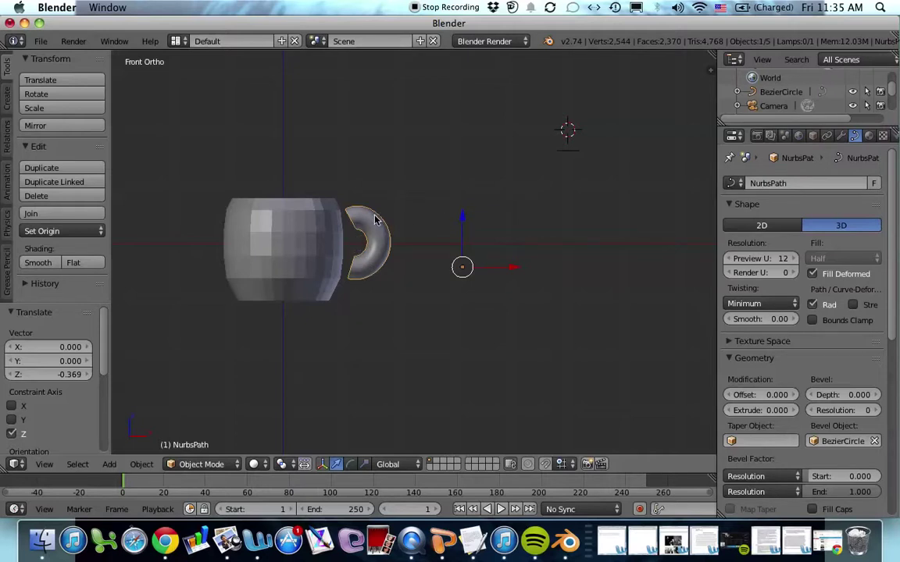
- Set the Bezier circle's preview resolution U to 1 to simplify the handle's cross-section
right_click(568, 154)
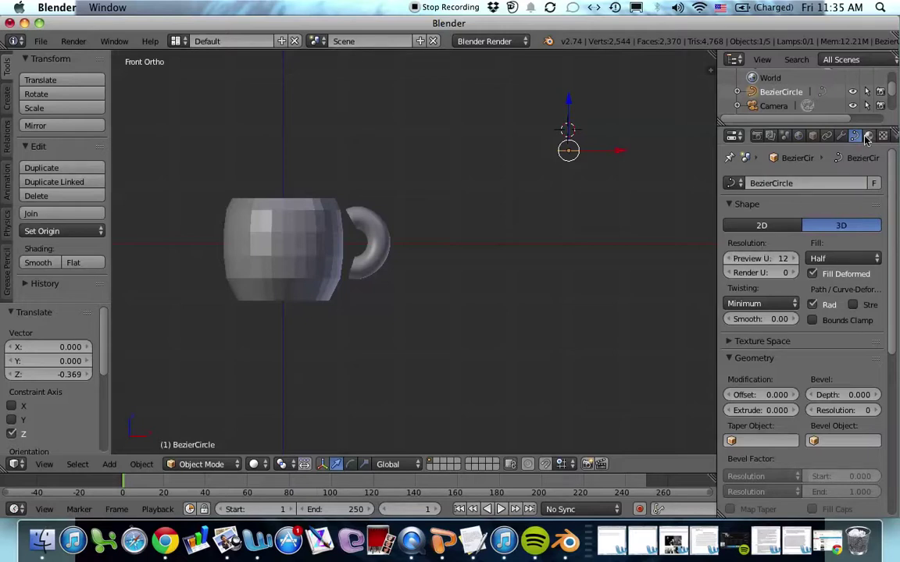
left_click(767, 260)
type("1")
key("Return")
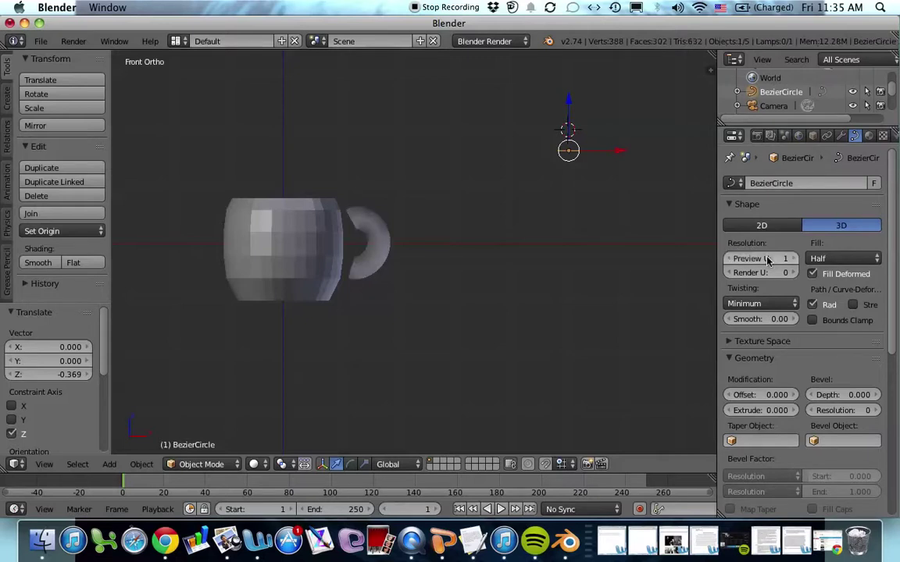
- Convert the beveled handle path beside the barrel into a mesh
middle_click_drag(579, 253, 622, 166)
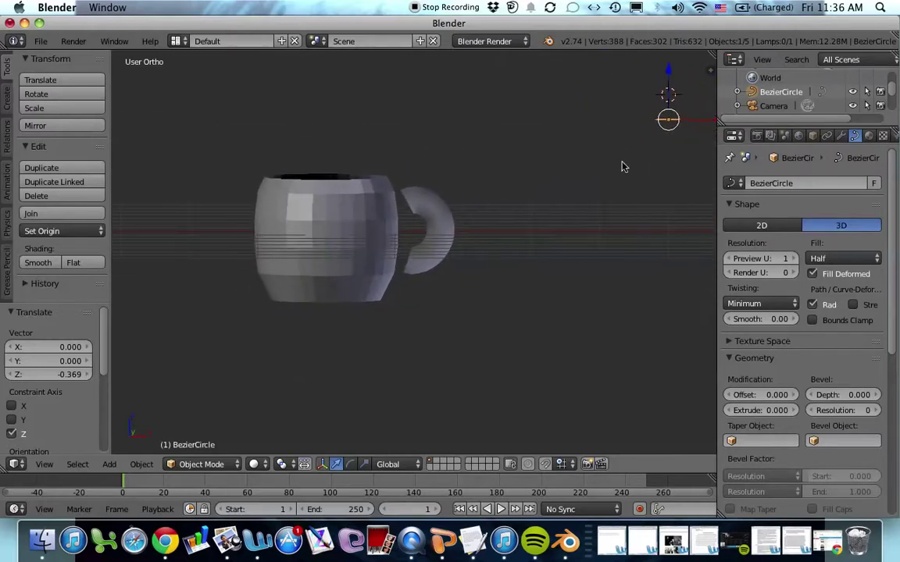
right_click(441, 219)
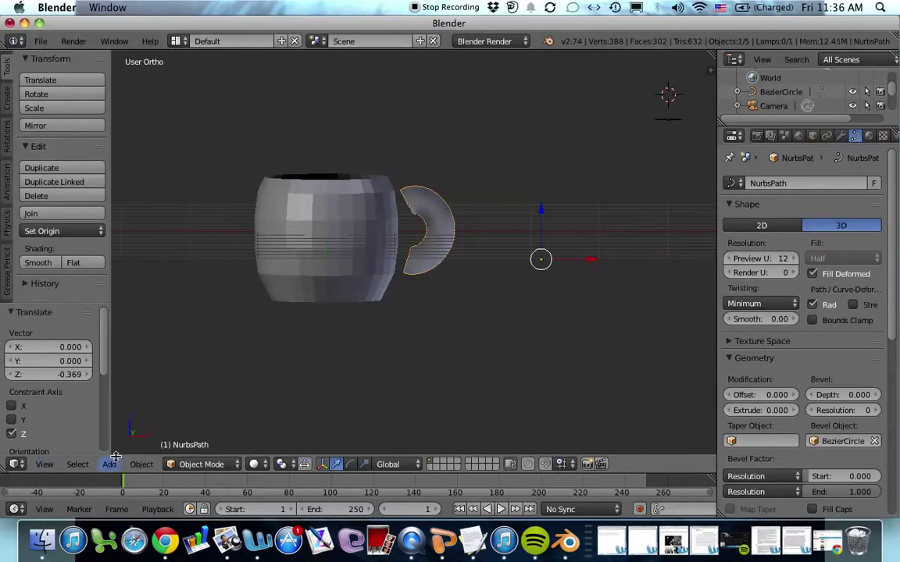
left_click(141, 464)
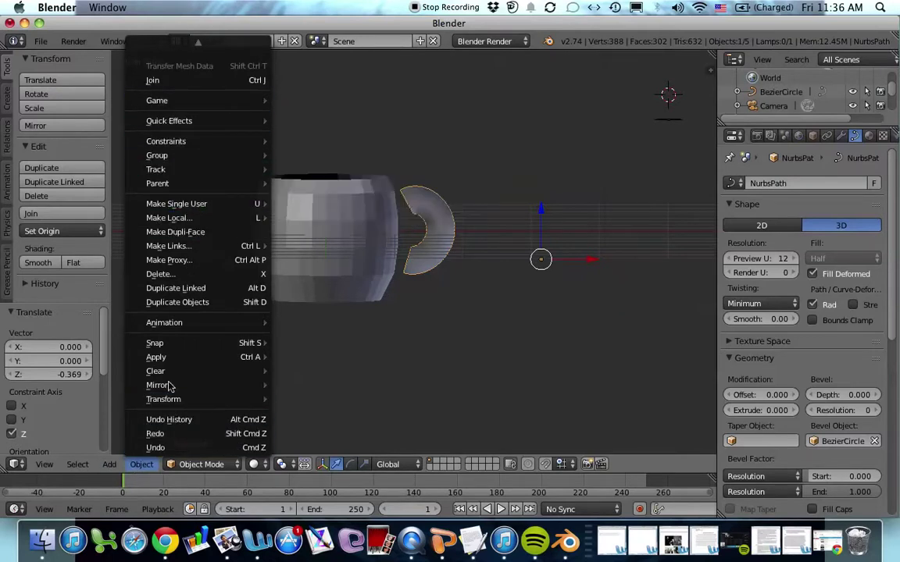
mouse_move(77, 467)
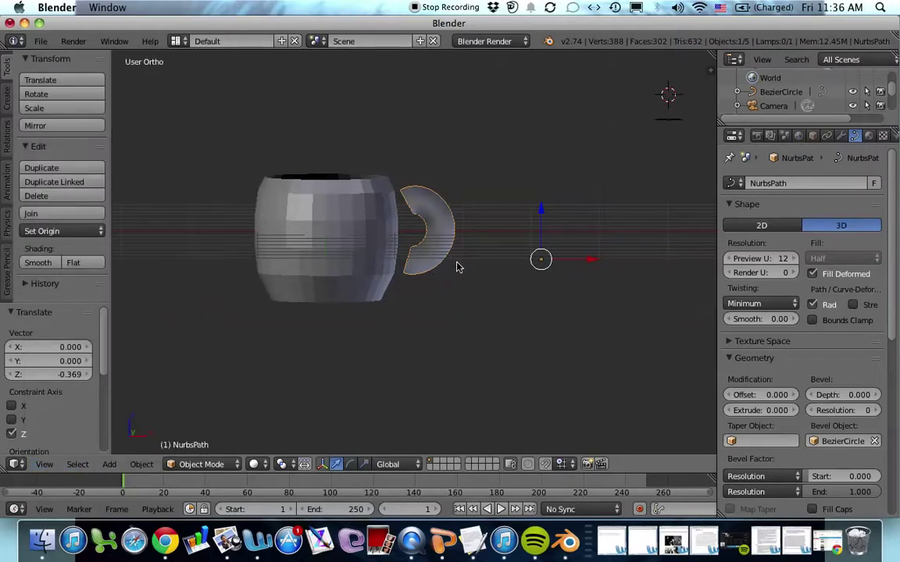
key("alt+c")
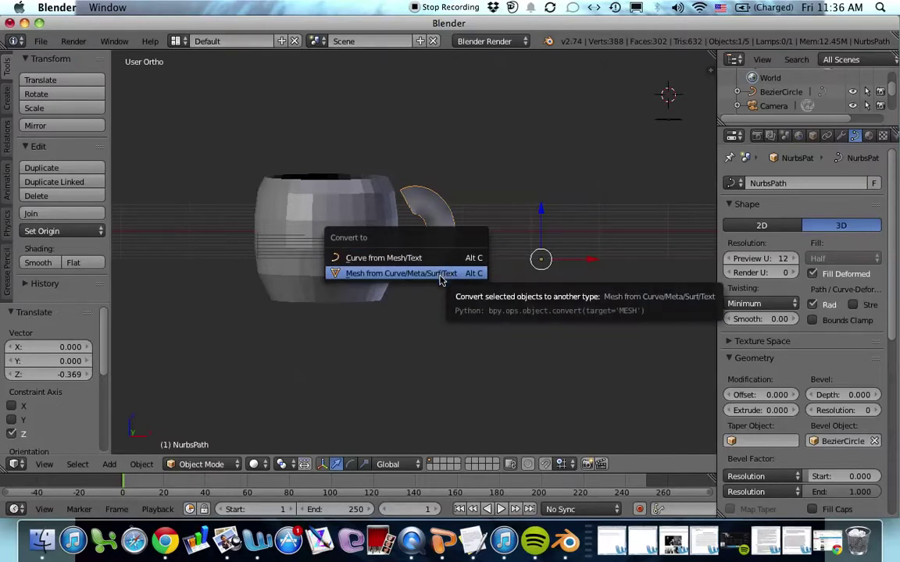
left_click(445, 278)
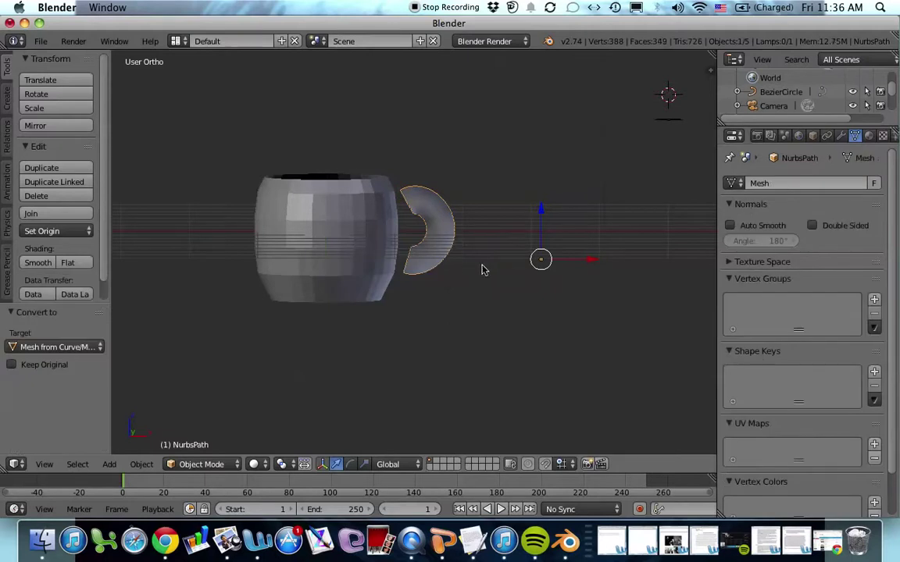
mouse_move(484, 269)
middle_mouse_down()
mouse_move(449, 323)
mouse_move(492, 265)
mouse_move(471, 276)
mouse_move(480, 277)
mouse_move(480, 264)
mouse_move(489, 276)
middle_mouse_up()
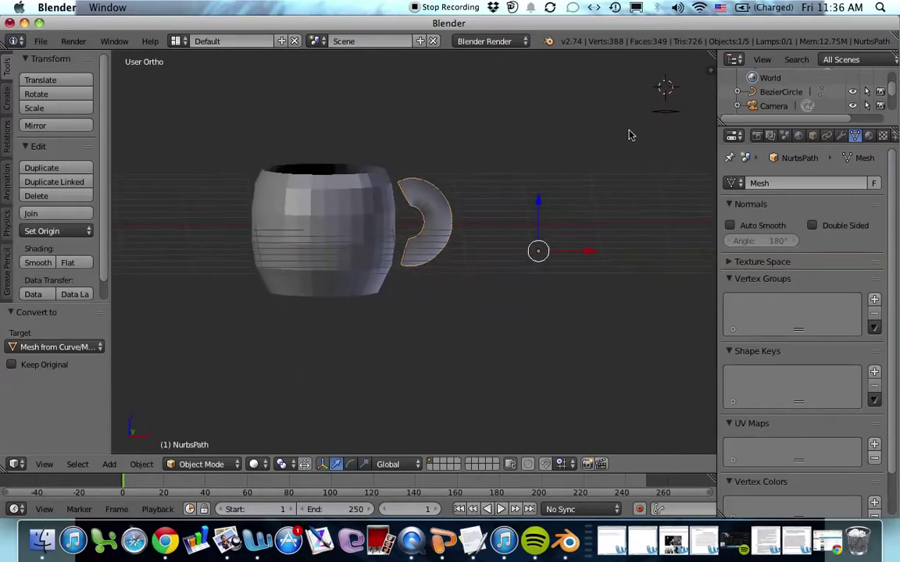
- Delete the small Bezier circle used as the handle's bevel profile
right_click(660, 116)
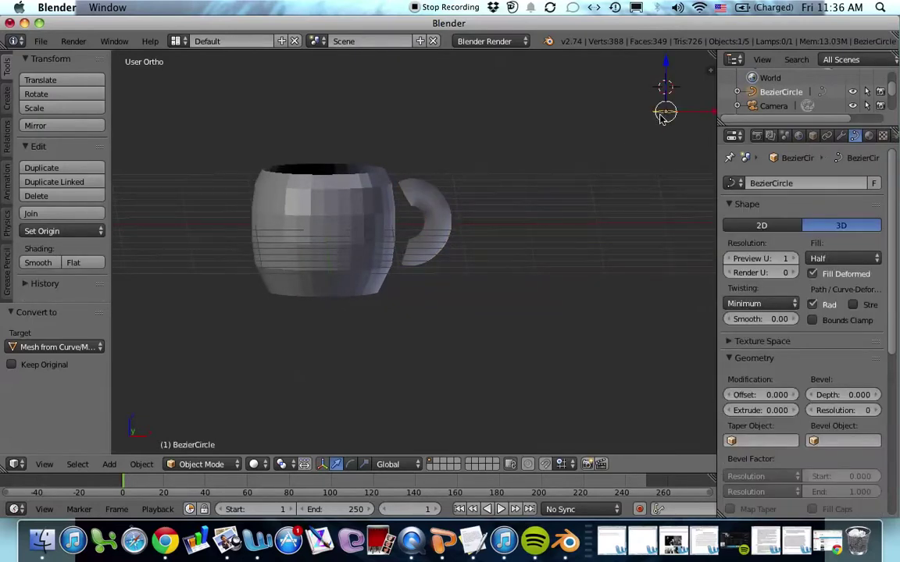
key("x")
left_click(638, 114)
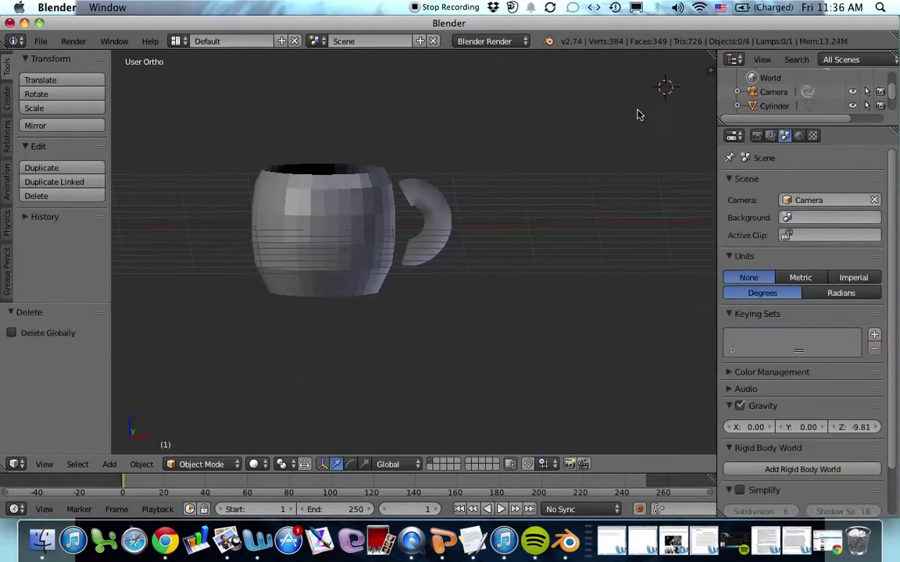
- Examine the converted handle's mesh density in Edit Mode and in wireframe, comparing it with the barrel
mouse_move(551, 223)
middle_mouse_down()
mouse_move(528, 196)
mouse_move(571, 236)
mouse_move(525, 217)
mouse_move(556, 213)
middle_mouse_up()
right_click(411, 183)
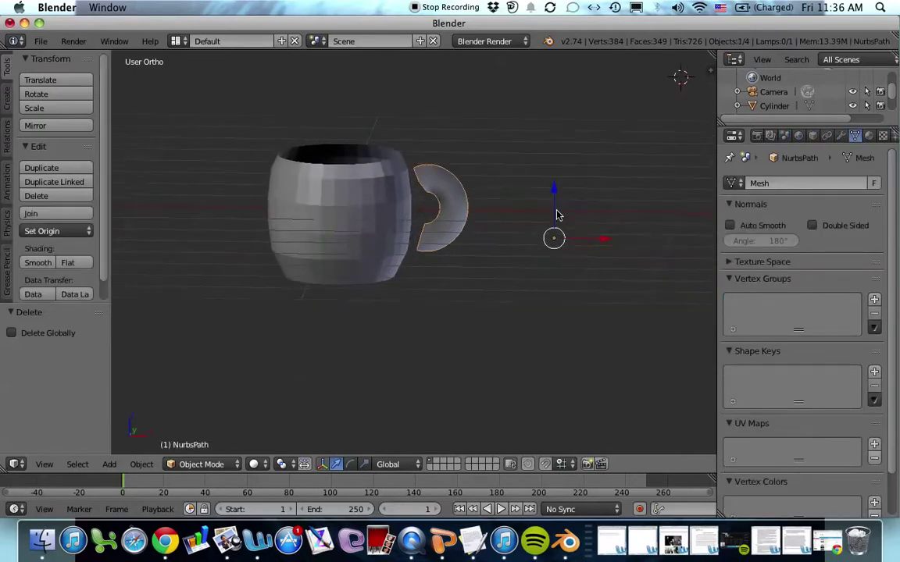
middle_click_drag(556, 215, 560, 215)
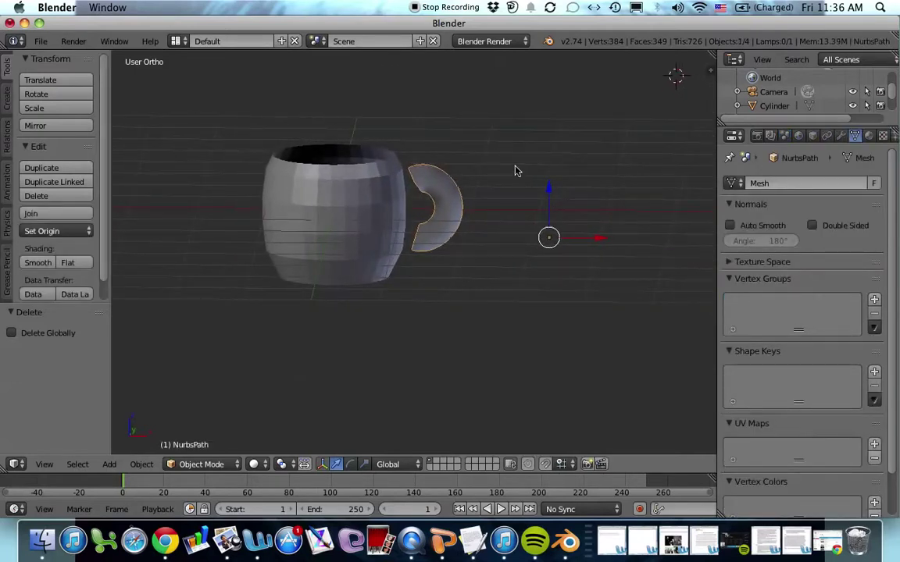
key("z")
key("z")
key("Tab")
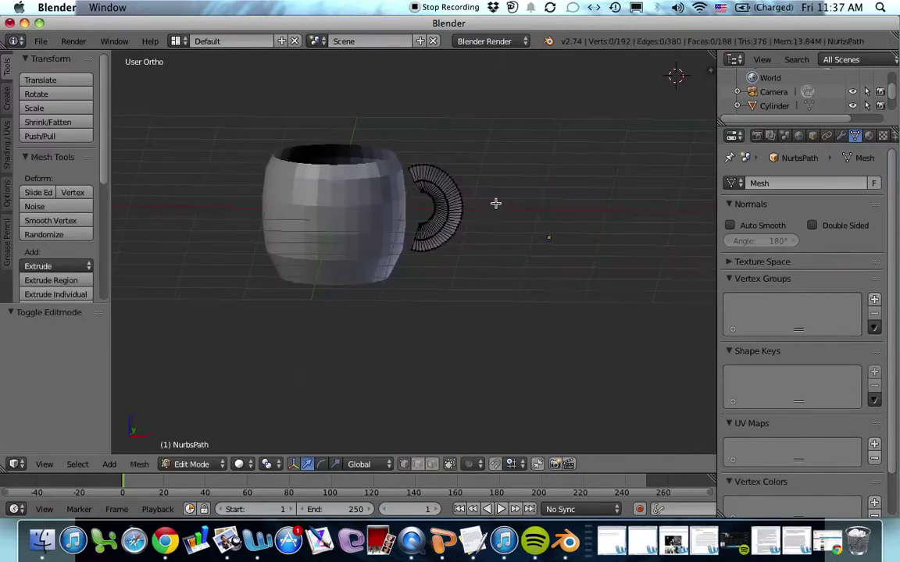
middle_click_drag(495, 203, 504, 178)
scroll(504, 223, "up", 4)
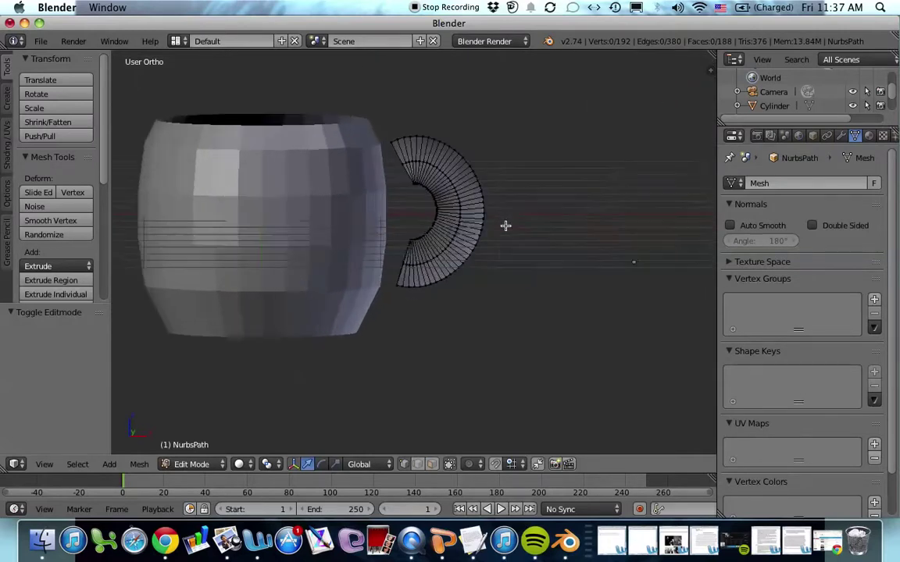
scroll(407, 166, "down", 1)
scroll(508, 254, "down", 4)
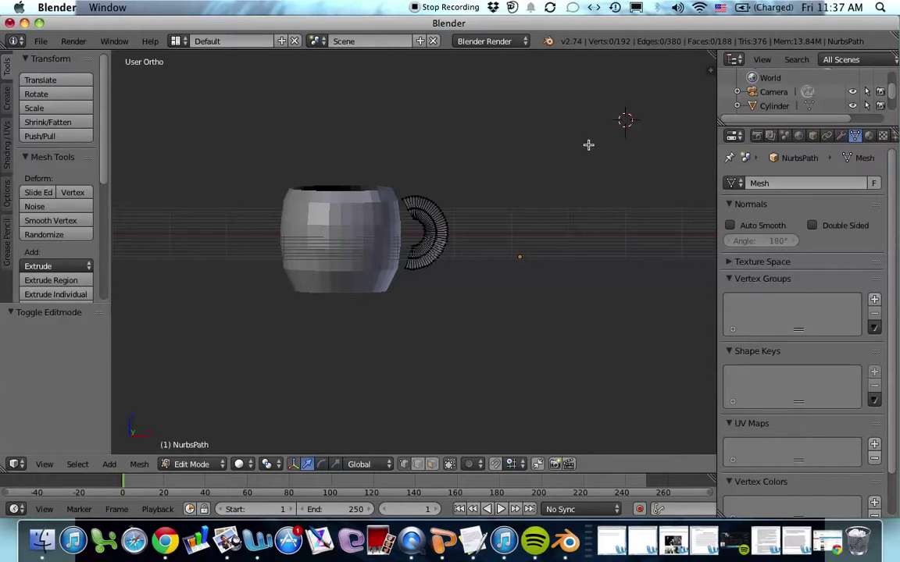
right_click(525, 219)
key("z")
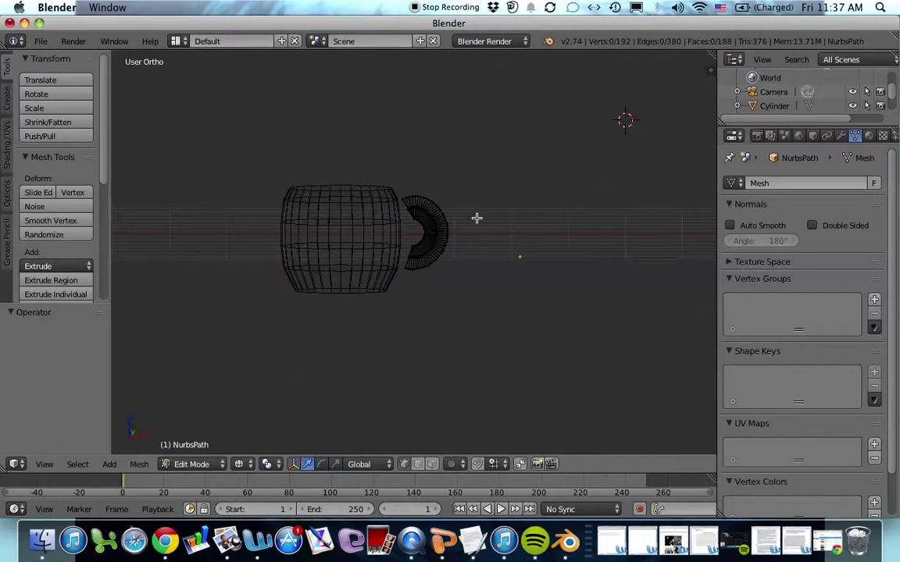
key("Tab")
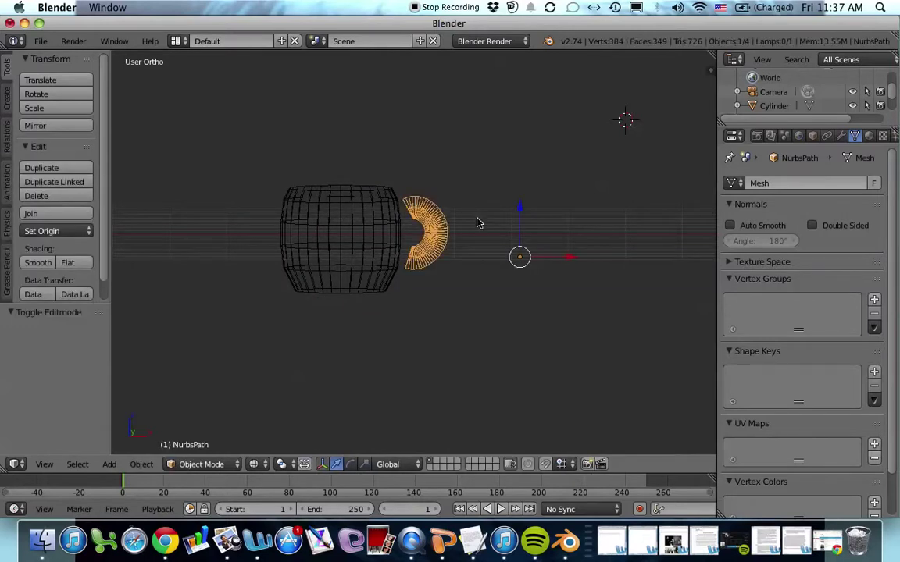
key("z")
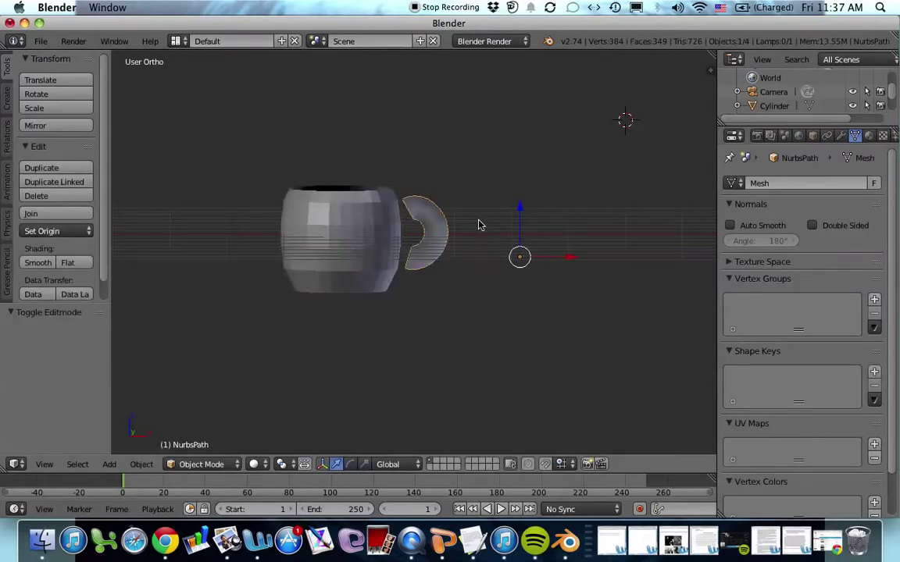
- Undo the deletion of the Bezier circle
key("Delete")
key("ctrl+z")
key("ctrl+z")
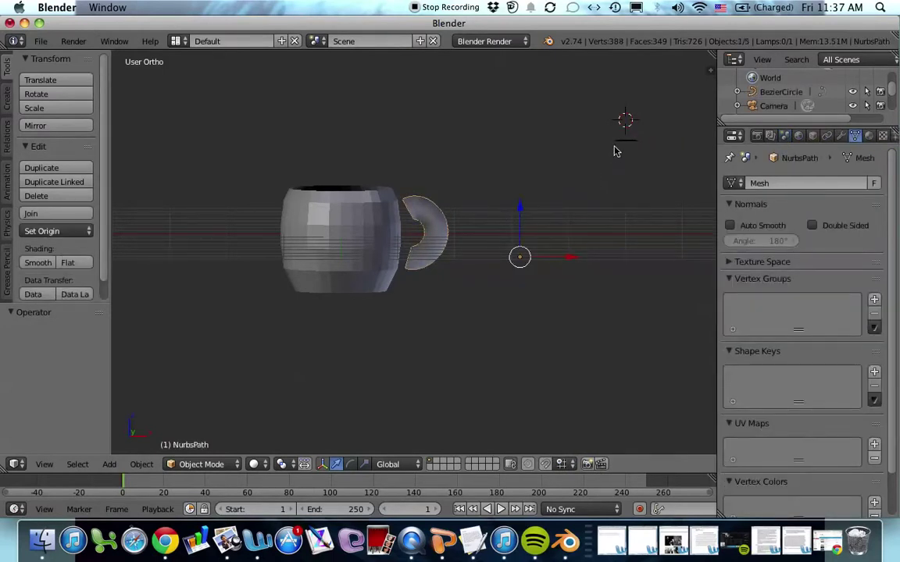
- Undo the handle's conversion to a mesh and open its curve path for editing
key("ctrl+z")
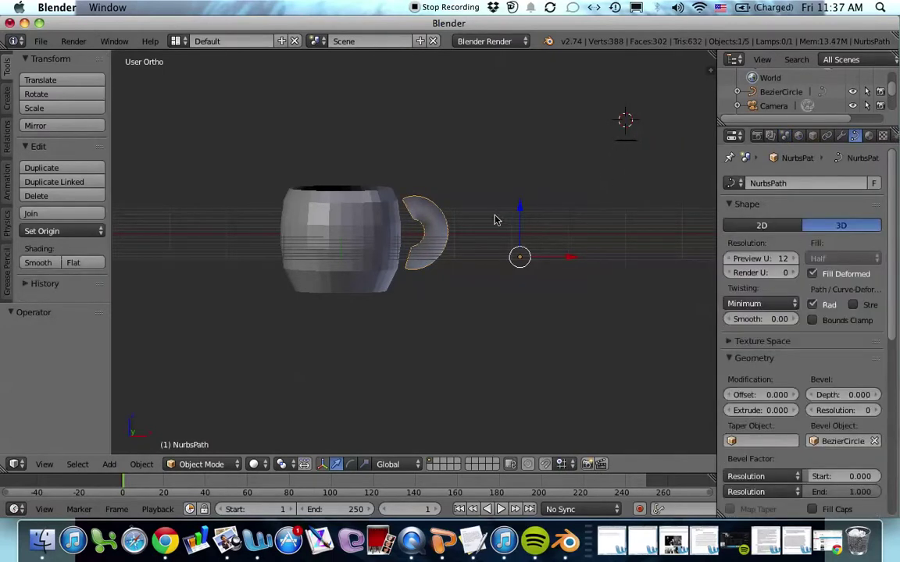
middle_click_drag(493, 235, 564, 263)
key("Tab")
scroll(554, 263, "up", 3)
scroll(554, 265, "down", 1)
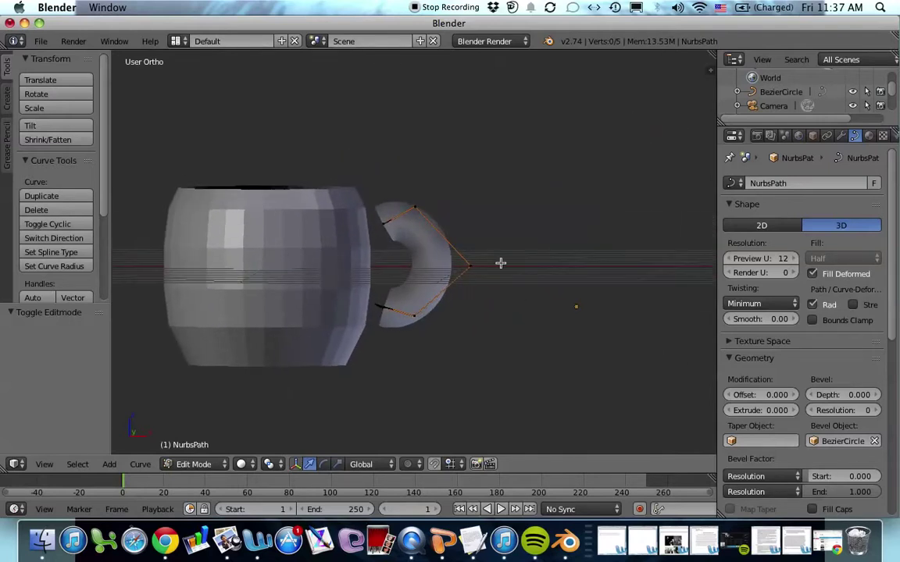
scroll(539, 219, "down", 2)
scroll(574, 207, "up", 1)
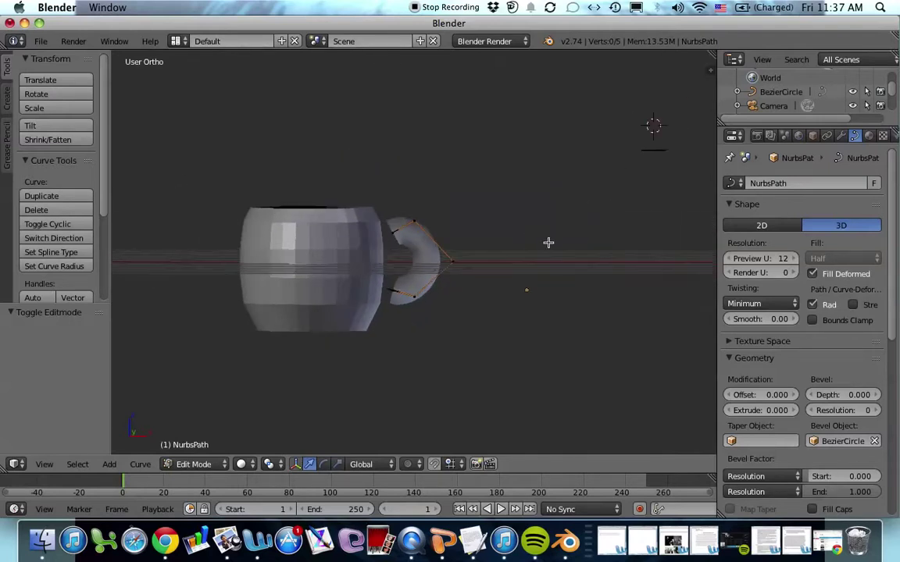
scroll(531, 234, "up", 1)
- Lower the handle path's upper bend point about 0.05, and move the outermost point about 0.31 outward along X and 0.14 up
right_click(416, 207)
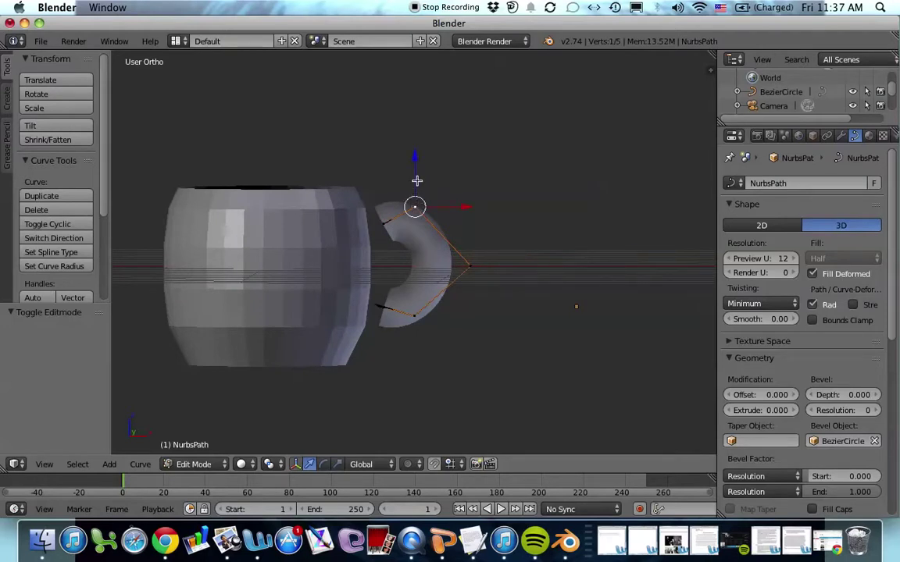
left_click_drag(417, 180, 416, 188)
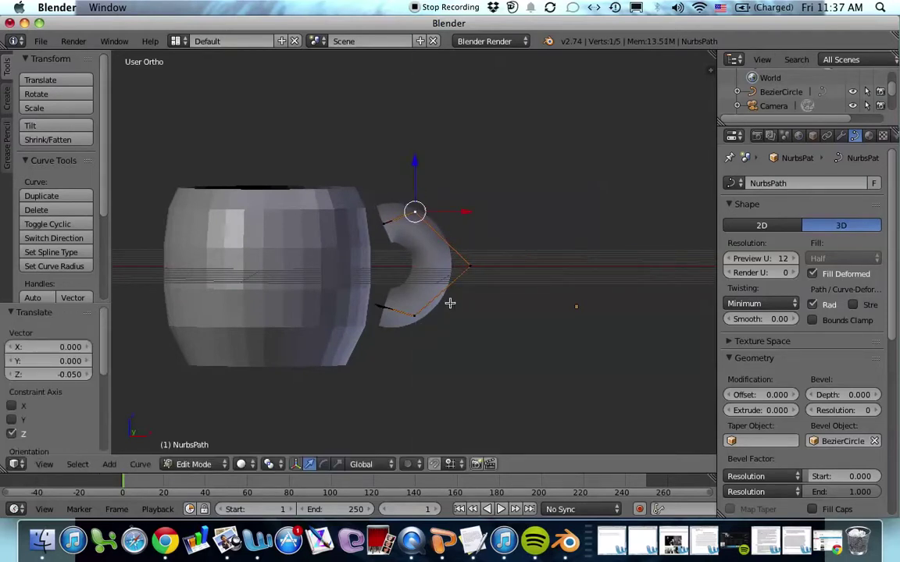
right_click(469, 267)
key("g")
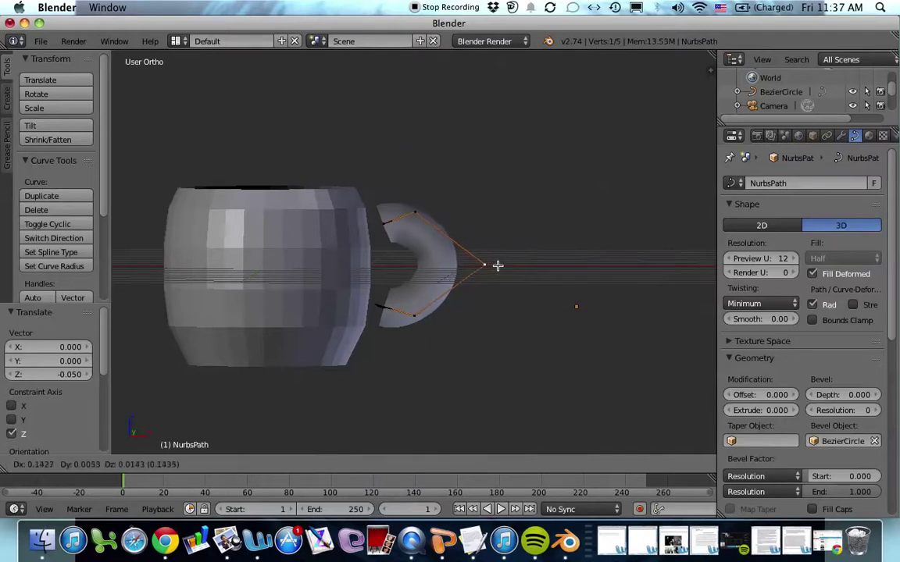
left_click(514, 261)
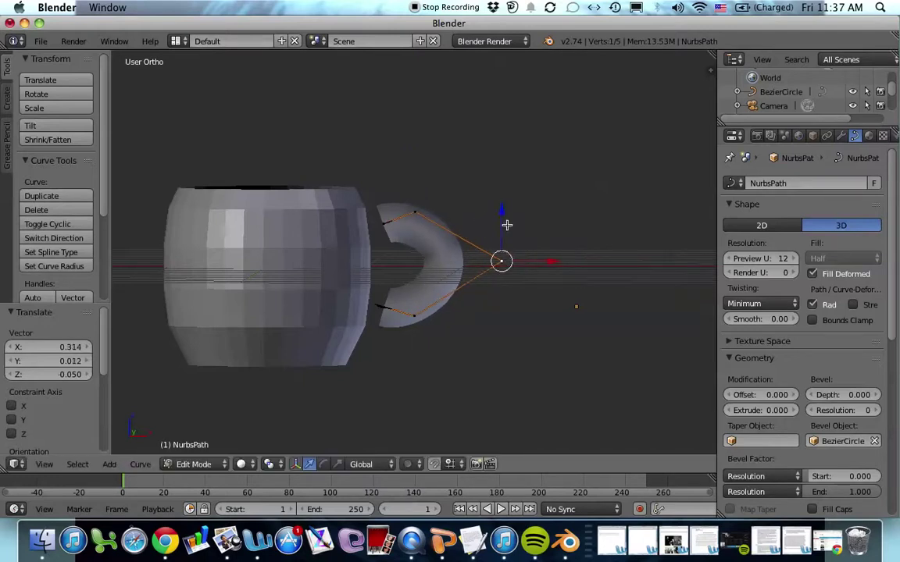
left_click_drag(500, 217, 502, 208)
- Move the path's upper end point about 0.04 along X toward the barrel
right_click(381, 221)
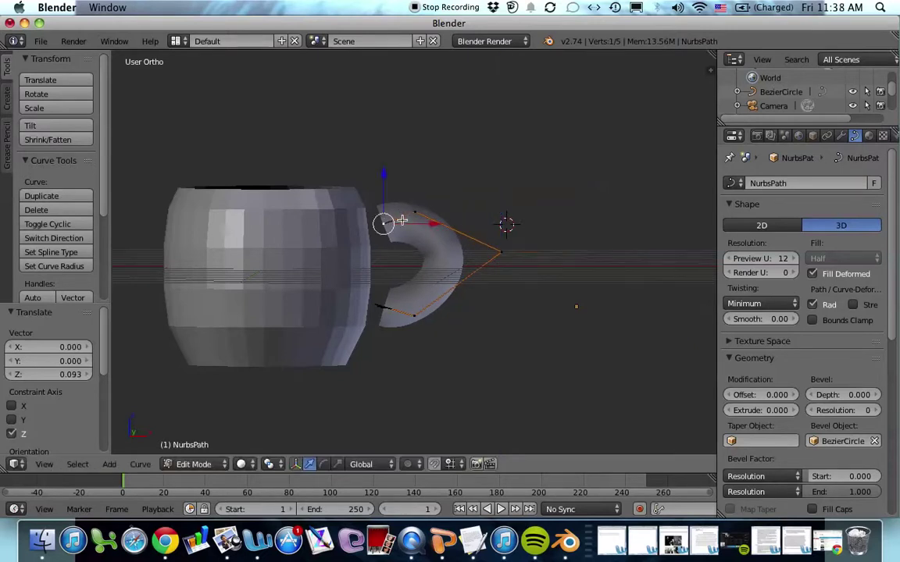
left_click_drag(403, 225, 399, 225)
scroll(399, 225, "down", 3)
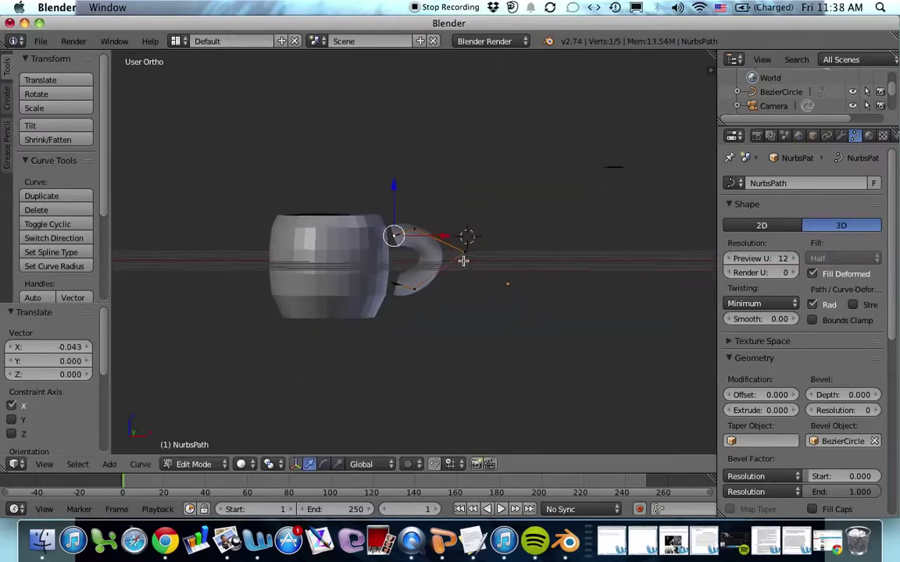
- In front view, lower the path's upper bend point about 0.04 and raise the lower bend point about 0.05 along Z
left_click(71, 464)
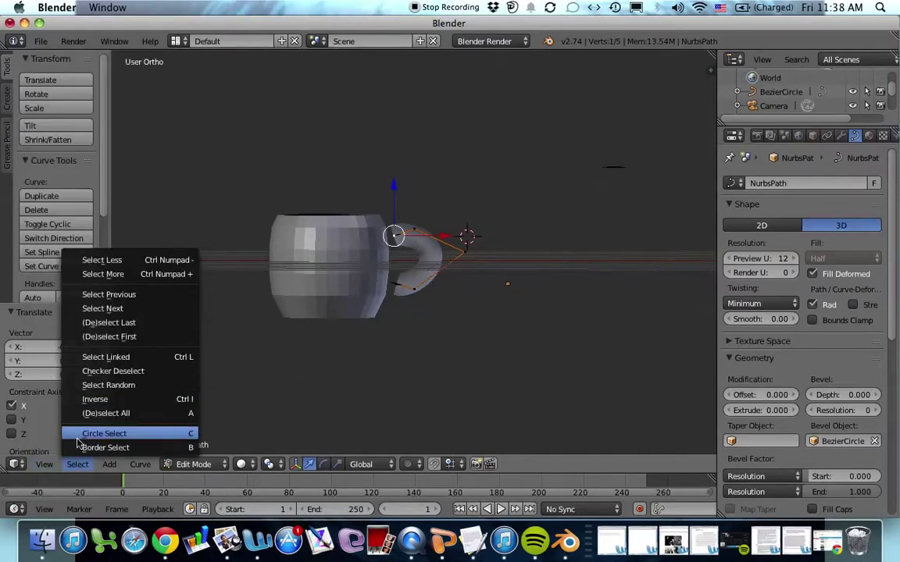
mouse_move(44, 464)
left_click(61, 371)
scroll(293, 318, "up", 5)
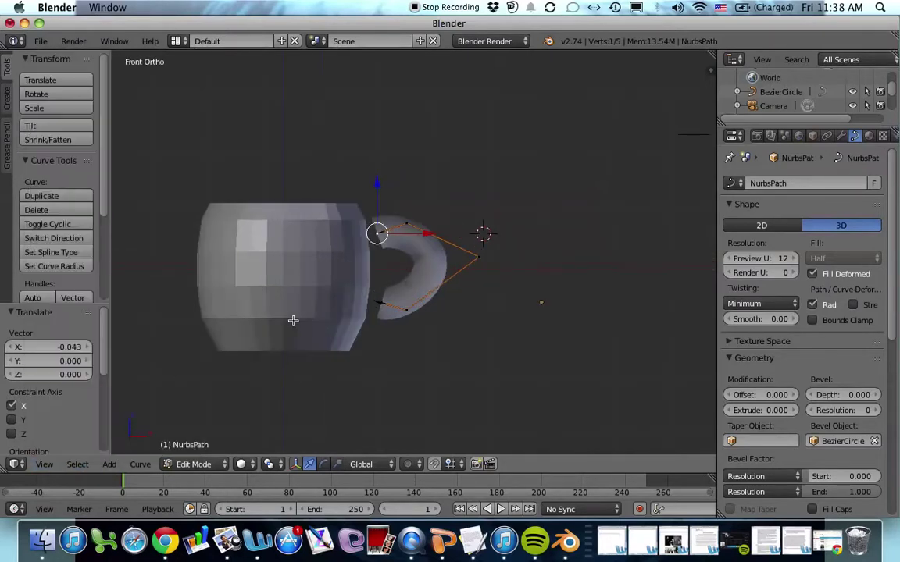
middle_click_drag(416, 337, 471, 314, "shift")
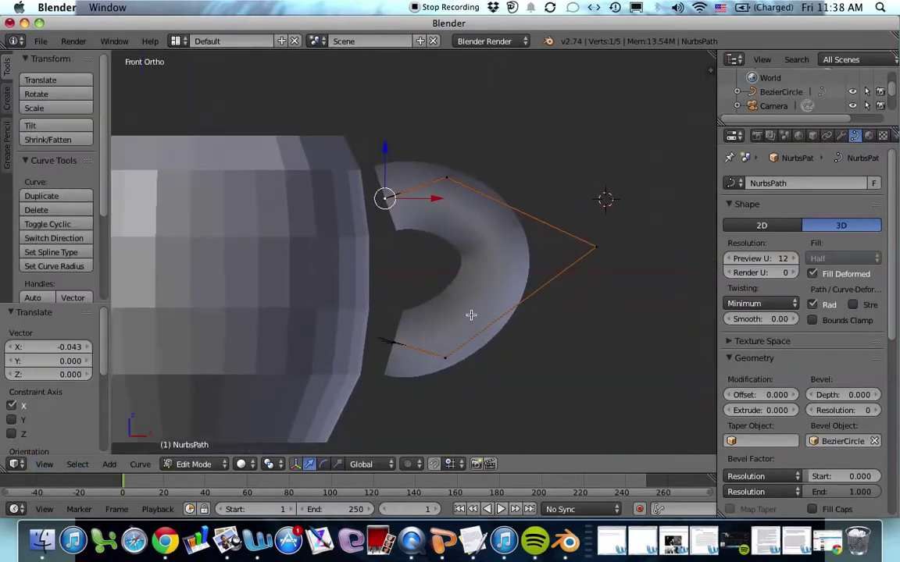
right_click(449, 175)
key("g")
key("z")
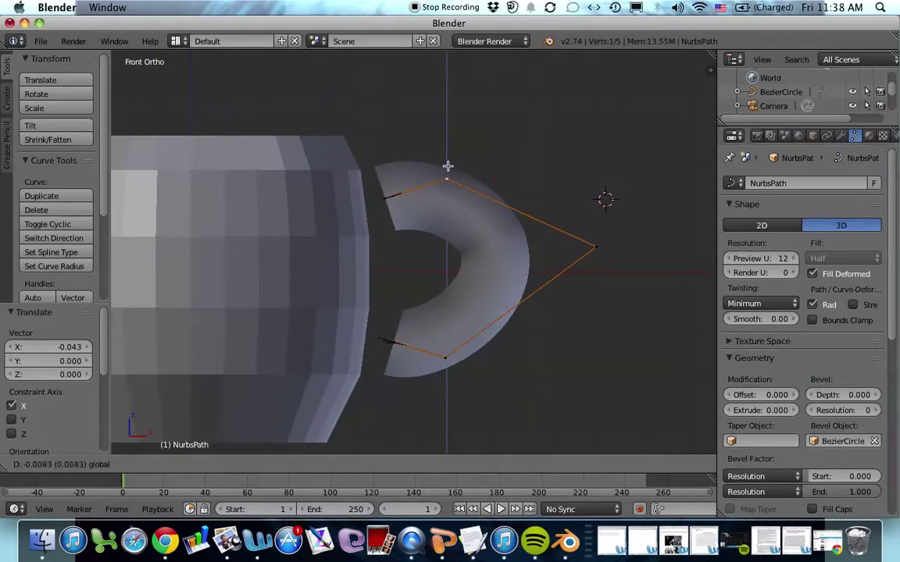
left_click(447, 170)
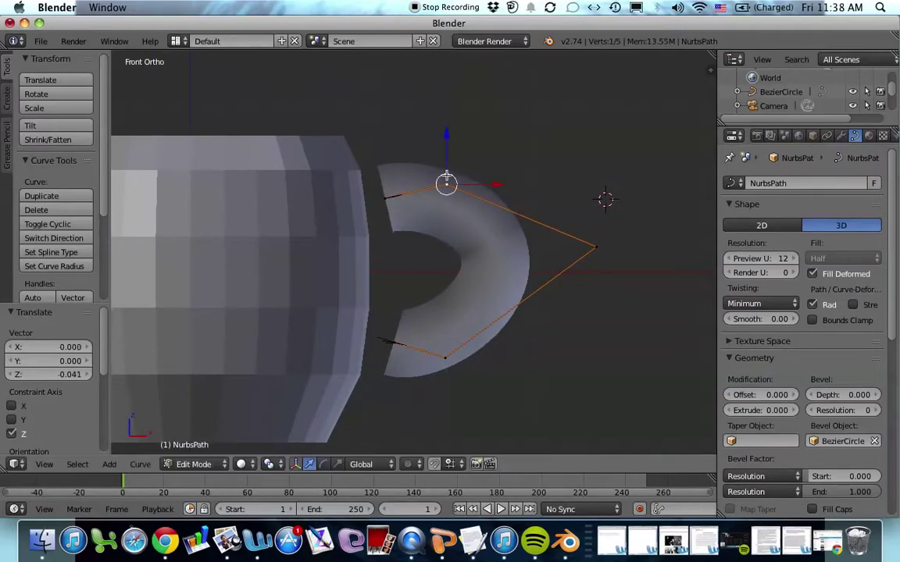
right_click(445, 357)
key("g")
key("z")
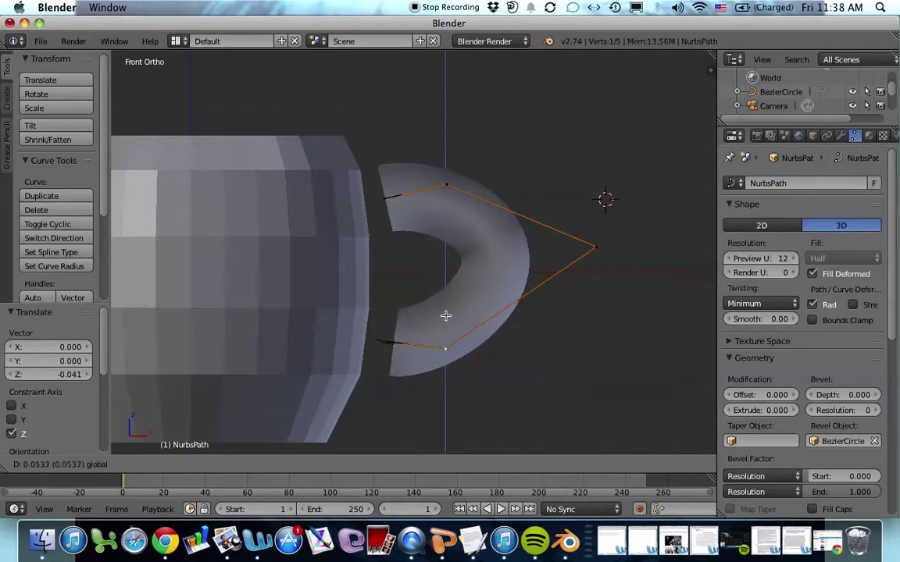
left_click(477, 304)
- Lower the path's outermost point about 0.14 along Z and move it about 0.455 along X toward the barrel
right_click(594, 249)
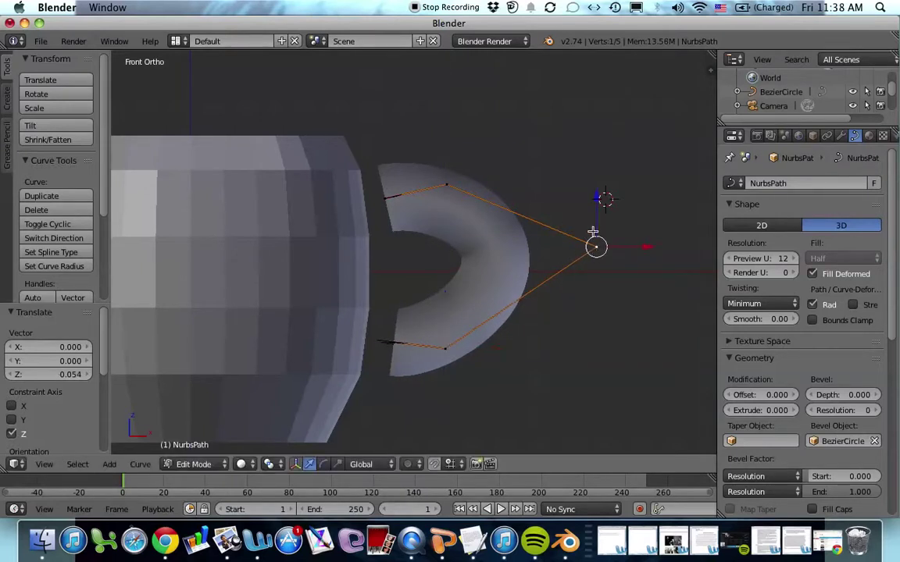
key("g")
key("z")
left_click(597, 256)
key("g")
key("x")
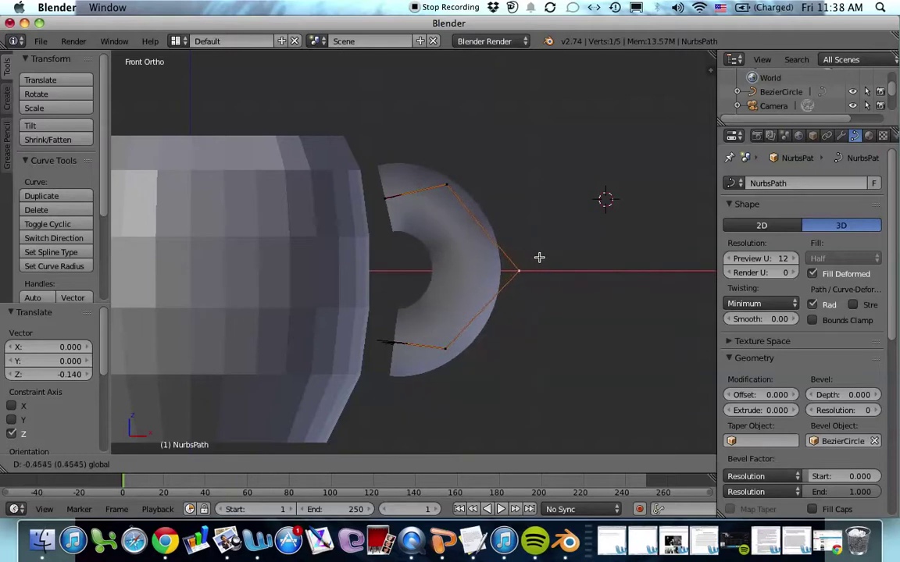
left_click(539, 257)
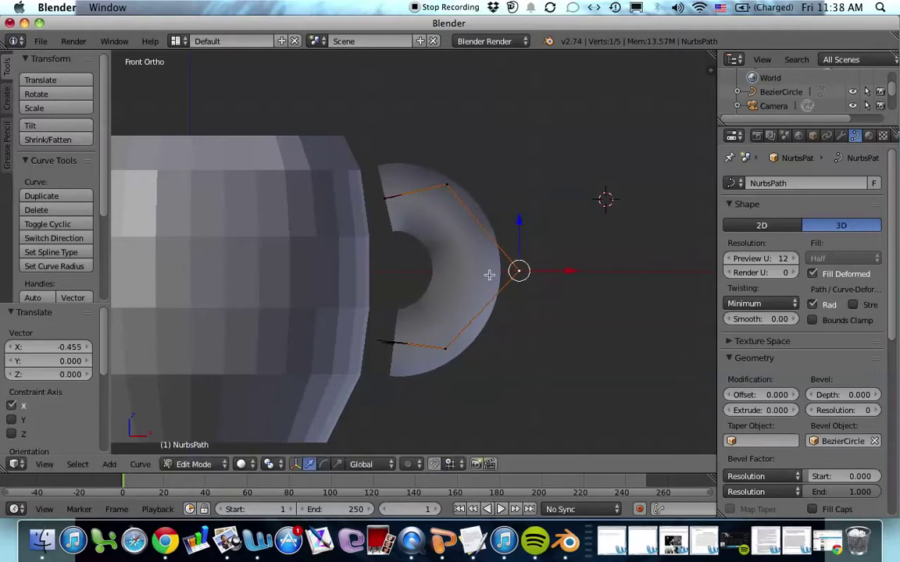
- Leave path editing and convert the reshaped handle into a mesh
middle_click_drag(489, 275, 668, 311)
scroll(534, 281, "down", 3)
middle_click_drag(556, 283, 464, 399)
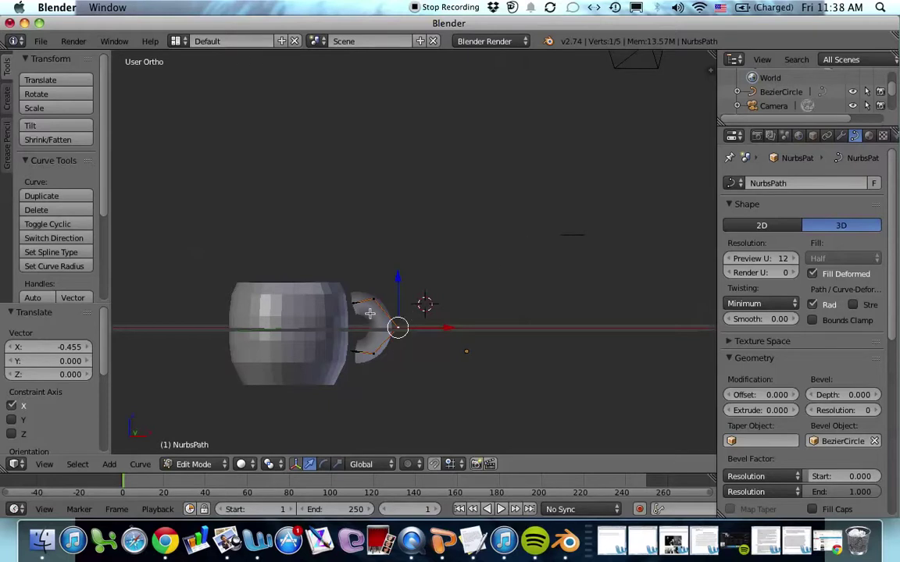
key("Tab")
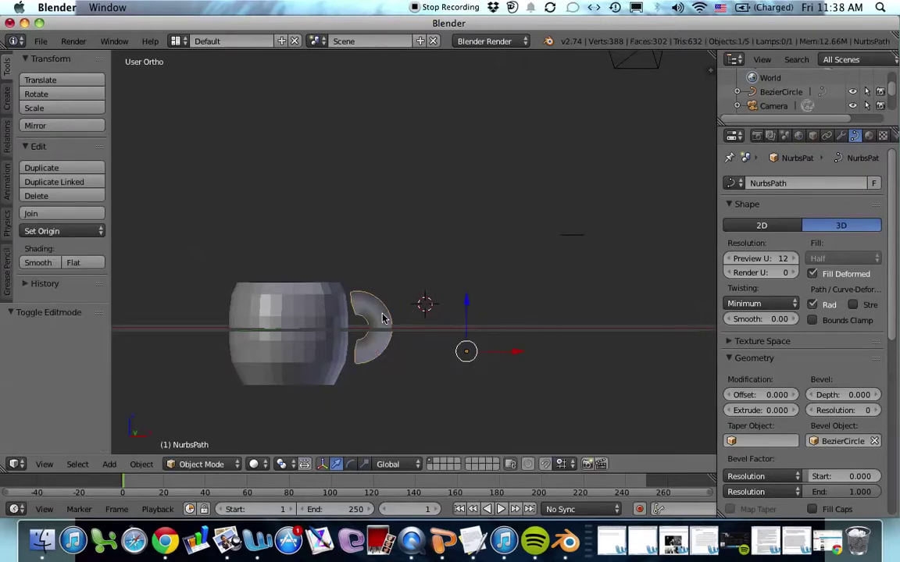
key("alt+c")
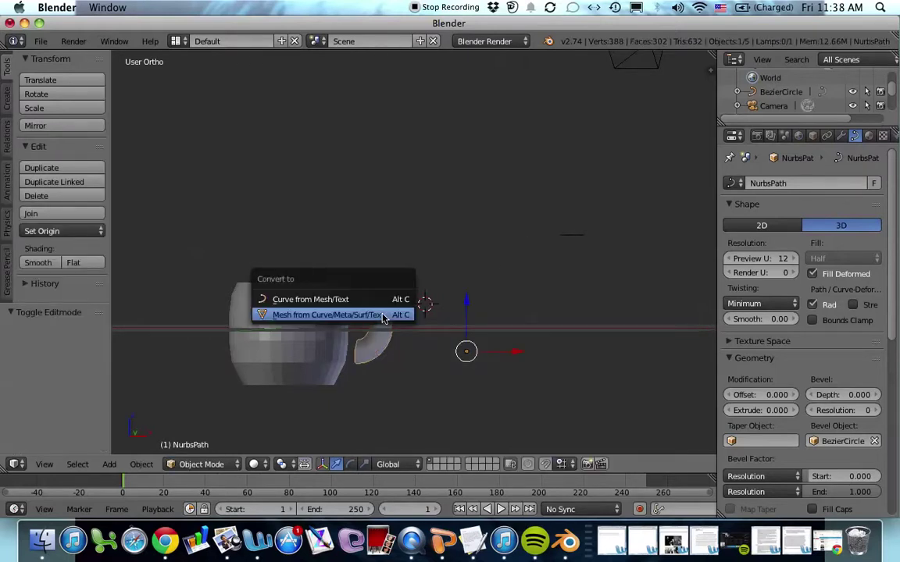
left_click(315, 320)
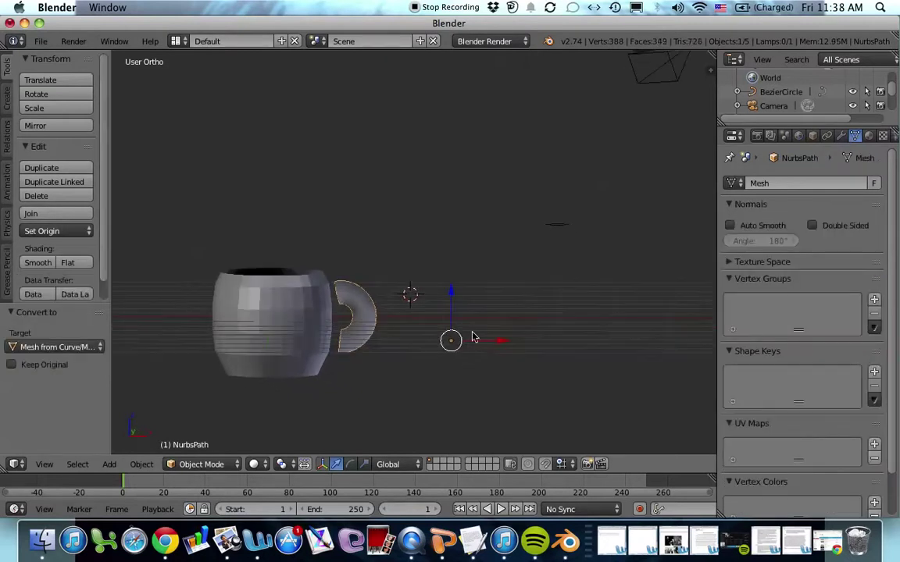
- Delete the small Bezier circle that served as the handle's bevel profile
right_click(556, 225)
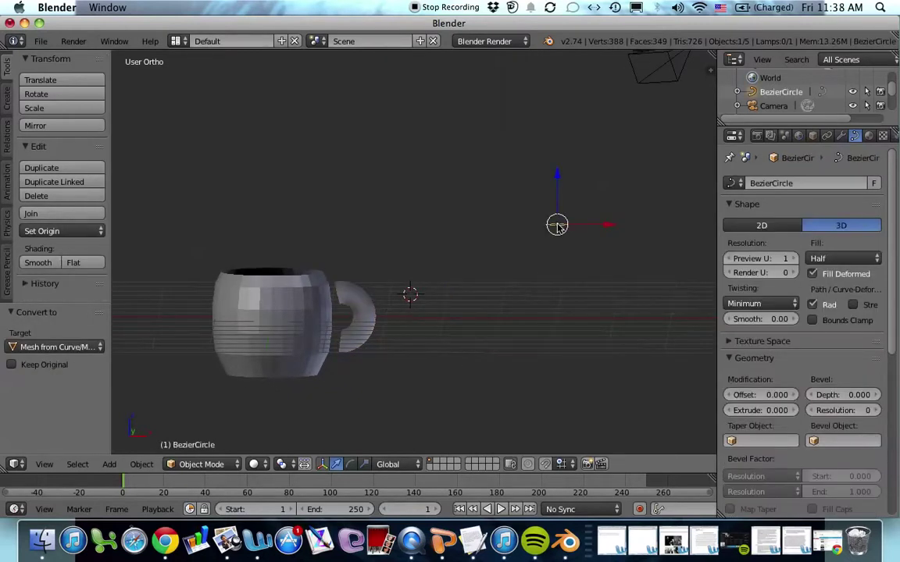
key("x")
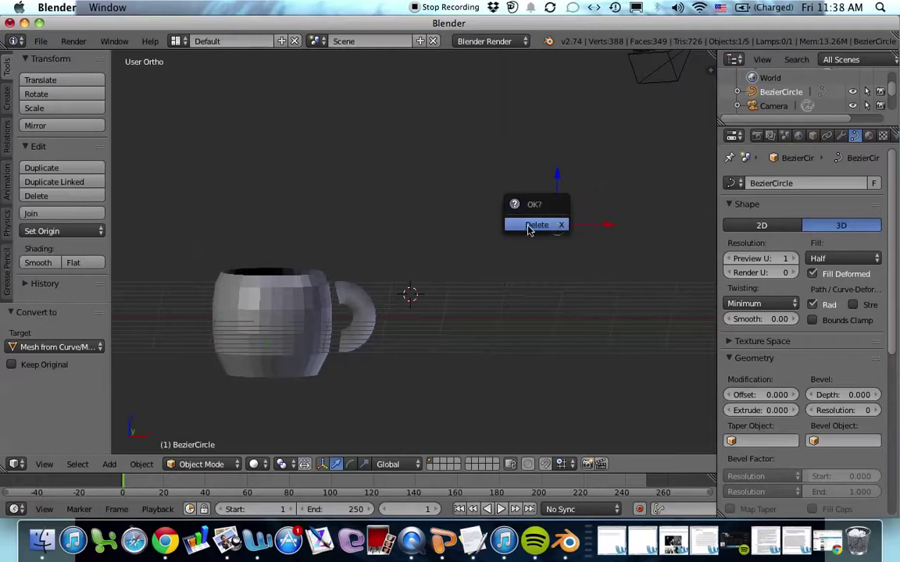
left_click(528, 226)
- Examine the handle's mesh from the front, in wireframe and in Edit Mode, and its position beside the barrel
middle_click_drag(336, 270, 586, 274)
scroll(398, 329, "up", 3)
middle_click_drag(424, 352, 416, 284)
right_click(446, 305)
left_click(43, 464)
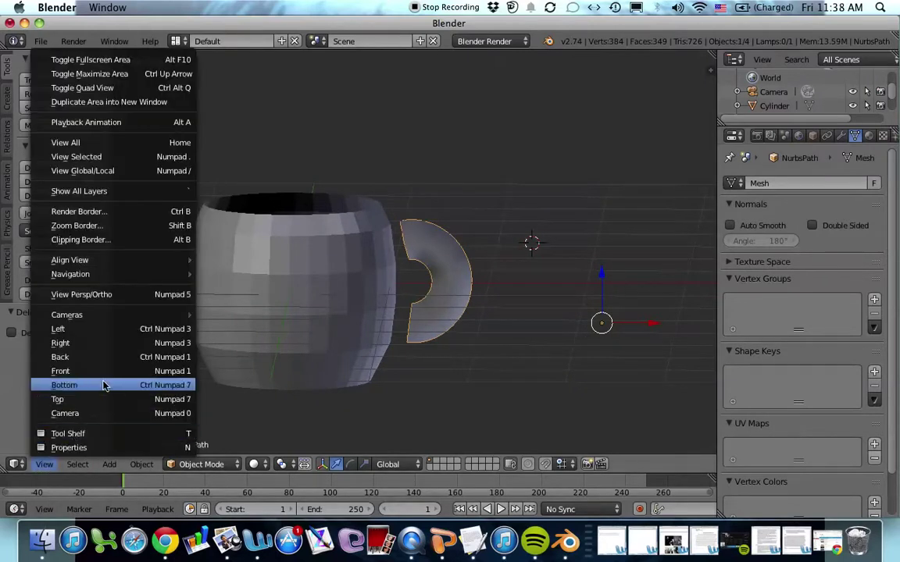
left_click(103, 372)
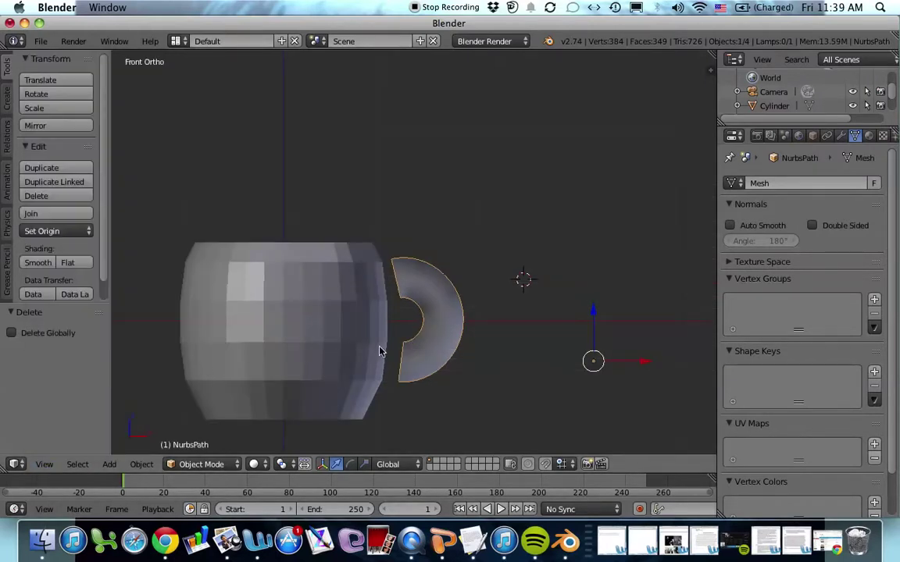
middle_click_drag(380, 352, 452, 299, "shift")
key("z")
key("z")
key("Tab")
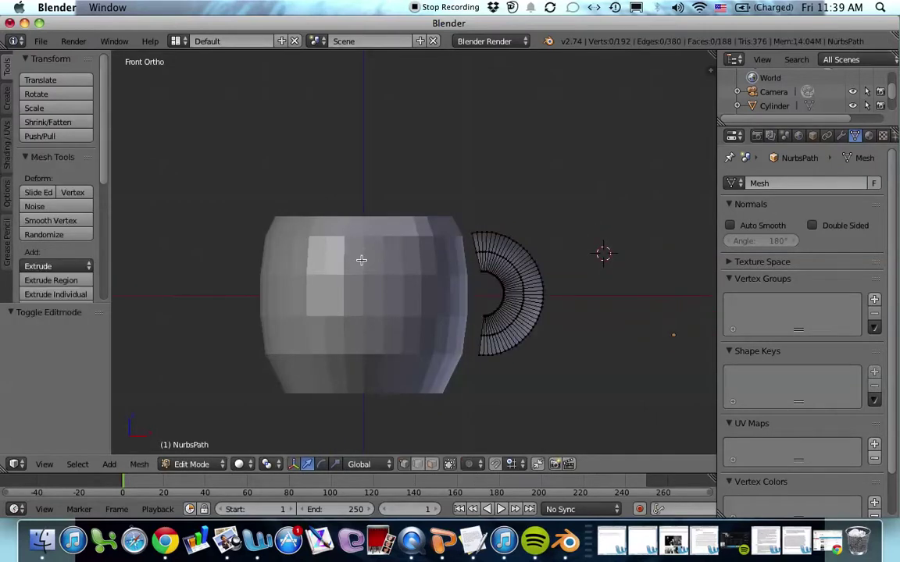
key("z")
key("z")
key("Tab")
- Show the scene in wireframe and open the barrel's mesh for editing
right_click(365, 291)
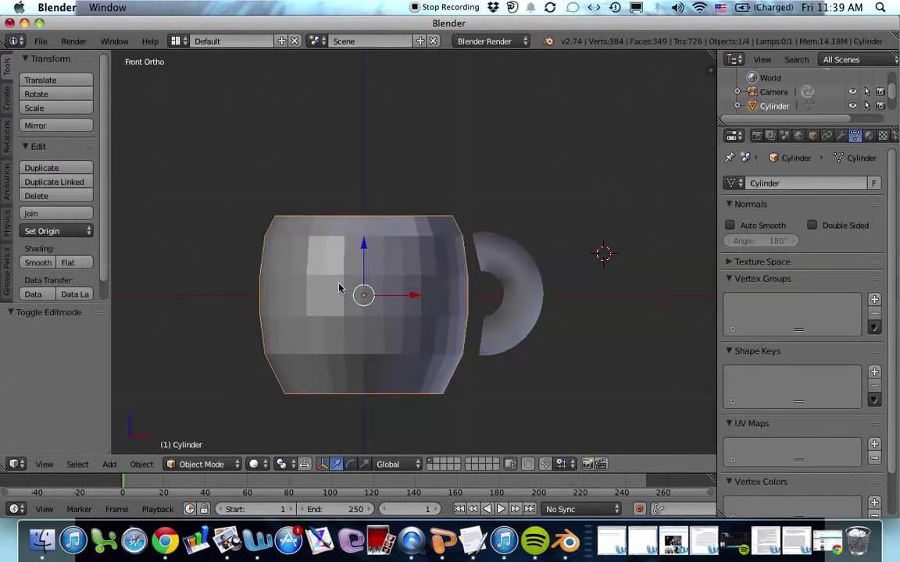
key("z")
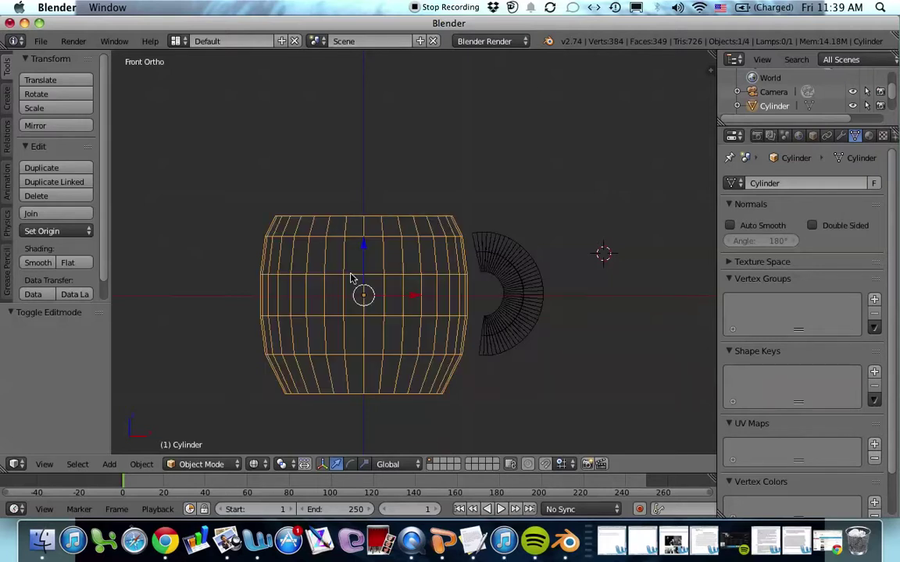
key("Tab")
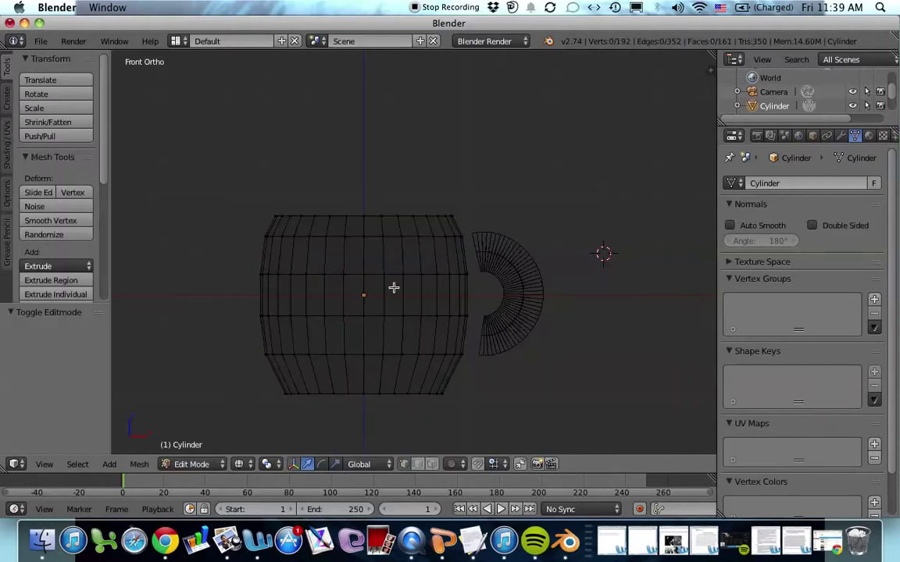
scroll(393, 286, "up", 2)
scroll(408, 299, "up", 2)
middle_click_drag(408, 299, 496, 235, "shift")
scroll(496, 235, "down", 1)
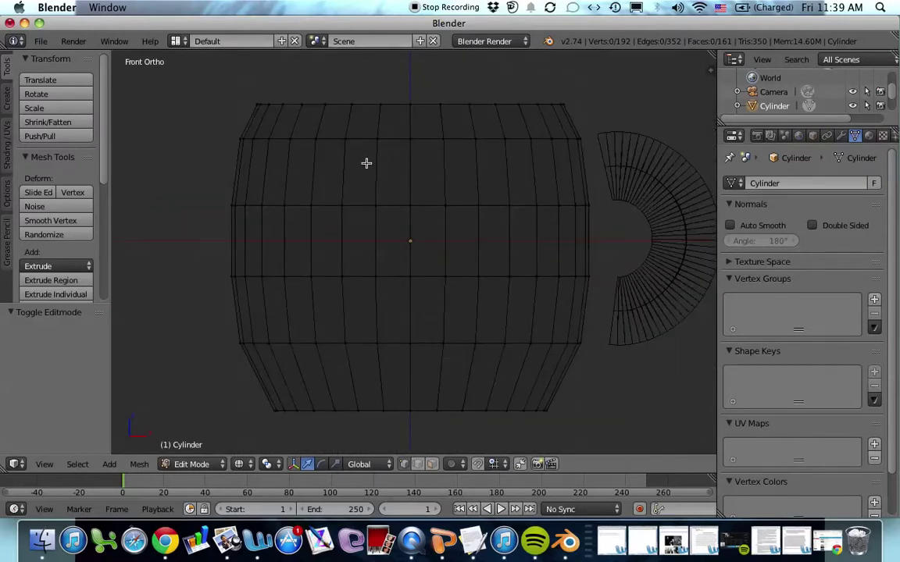
- Extrude the barrel's top rim loop in place and scale the new loop inward to 0.8
key("b")
left_click_drag(229, 95, 587, 115)
key("e")
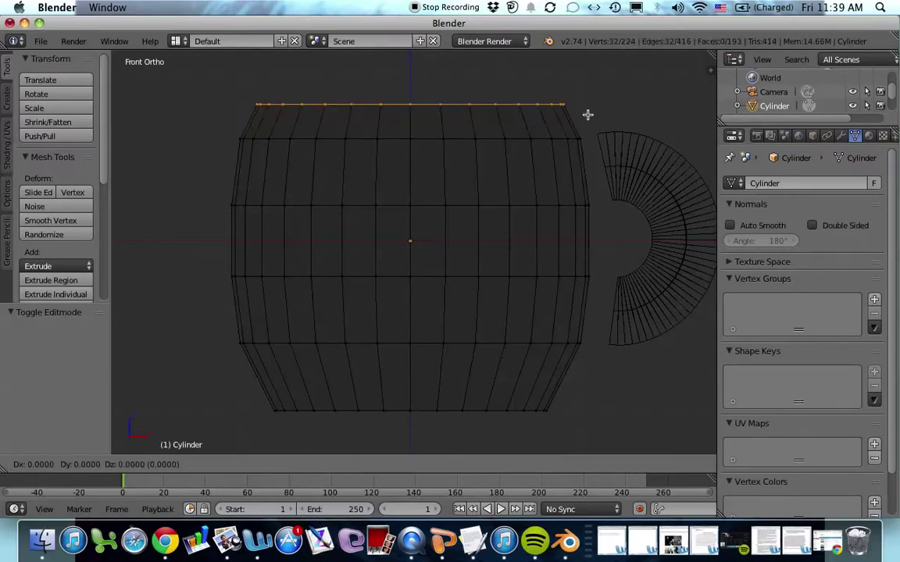
left_click(588, 115)
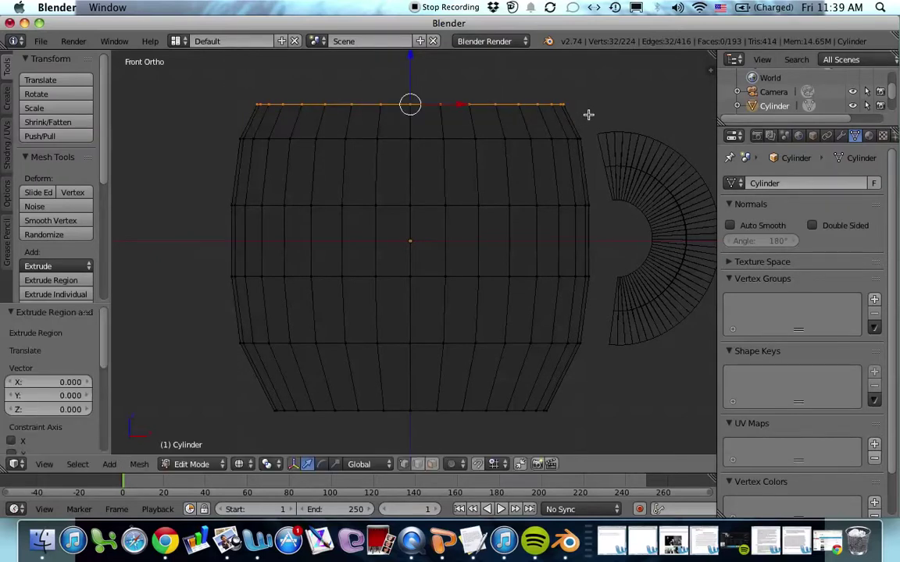
type("s.8")
key("Return")
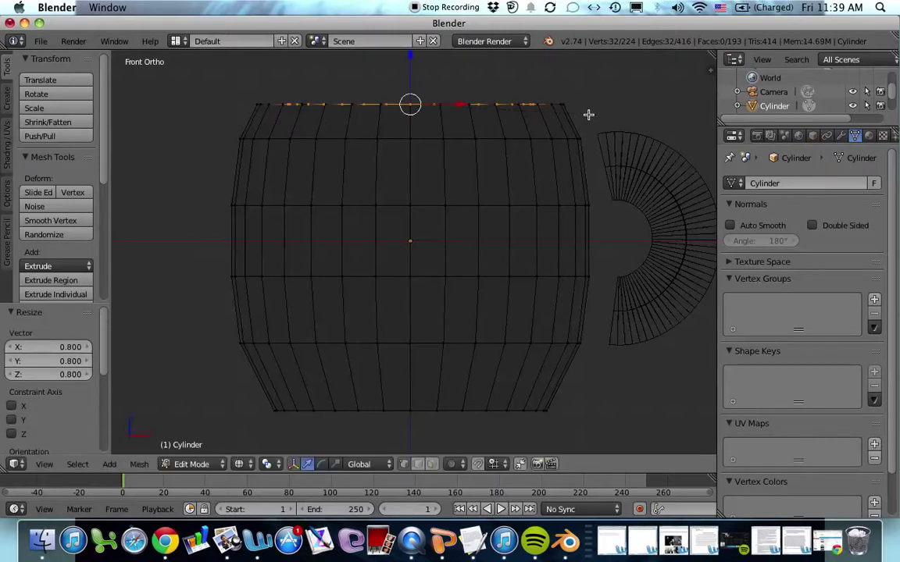
- Extrude the barrel's inner rim loop about 0.2 downward along Z and scale the new loop to 1.1
key("e")
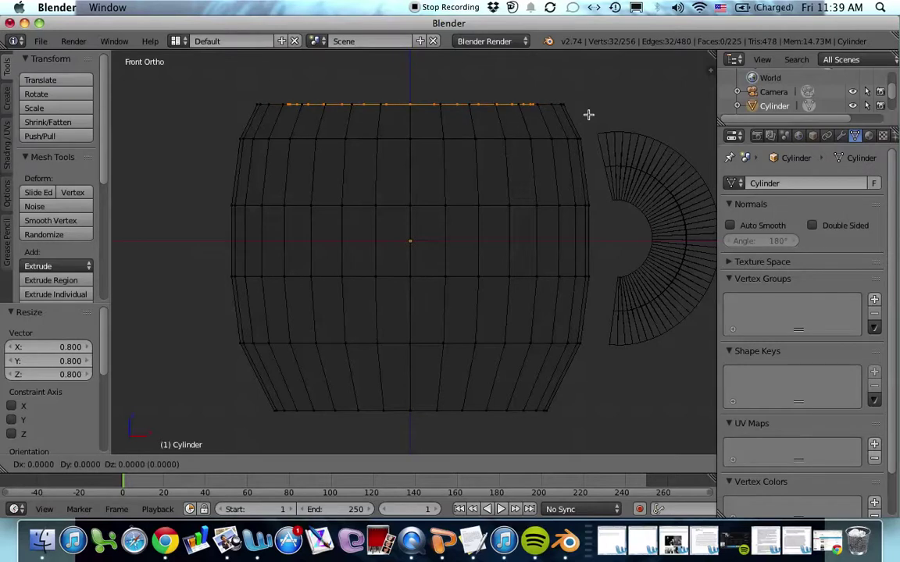
key("z")
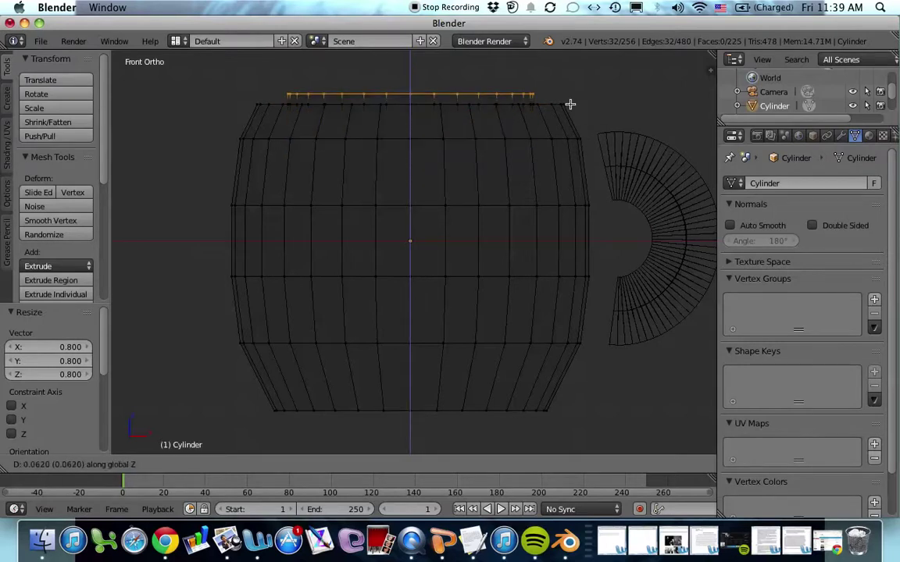
left_click(544, 148)
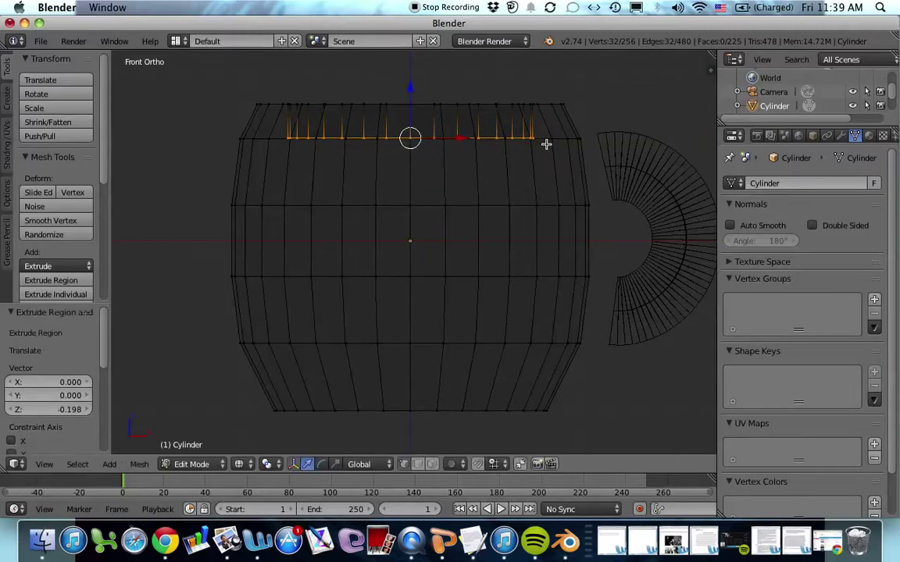
type("s1.1")
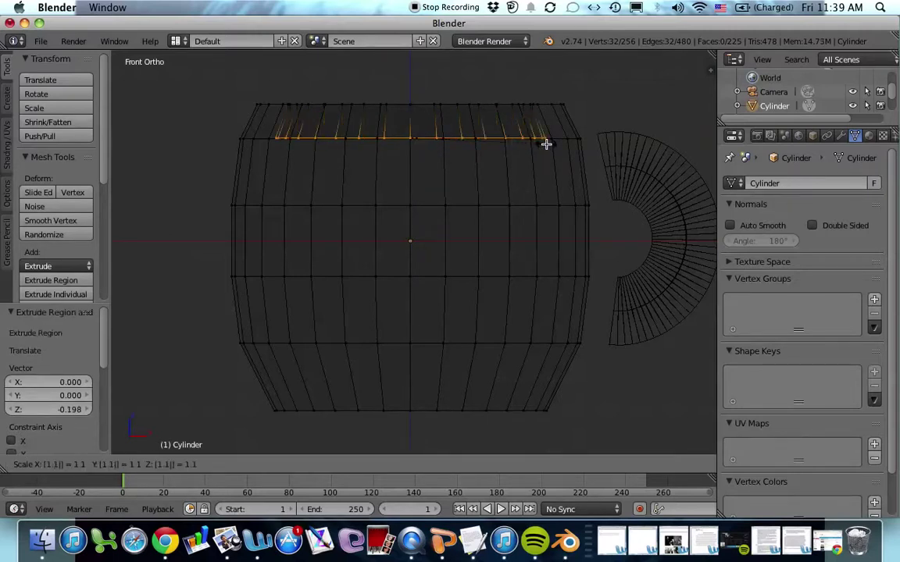
key("Return")
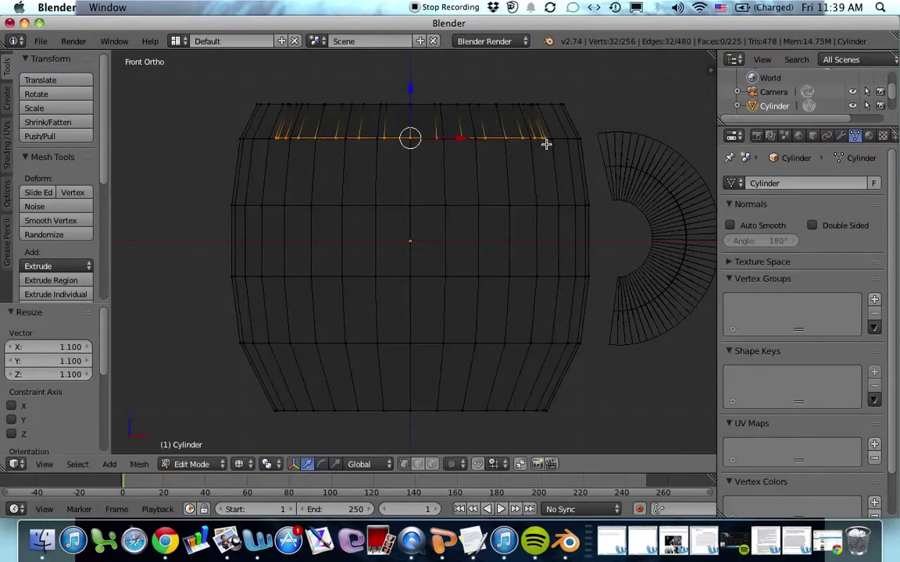
- Extrude the inner loop about 0.39 further down along Z, level with the barrel's next outer edge ring
key("e")
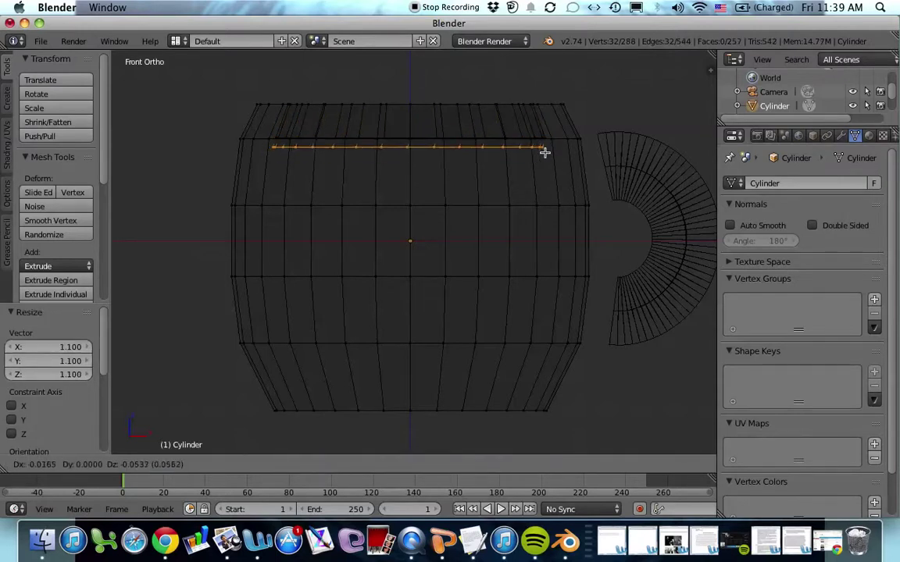
key("z")
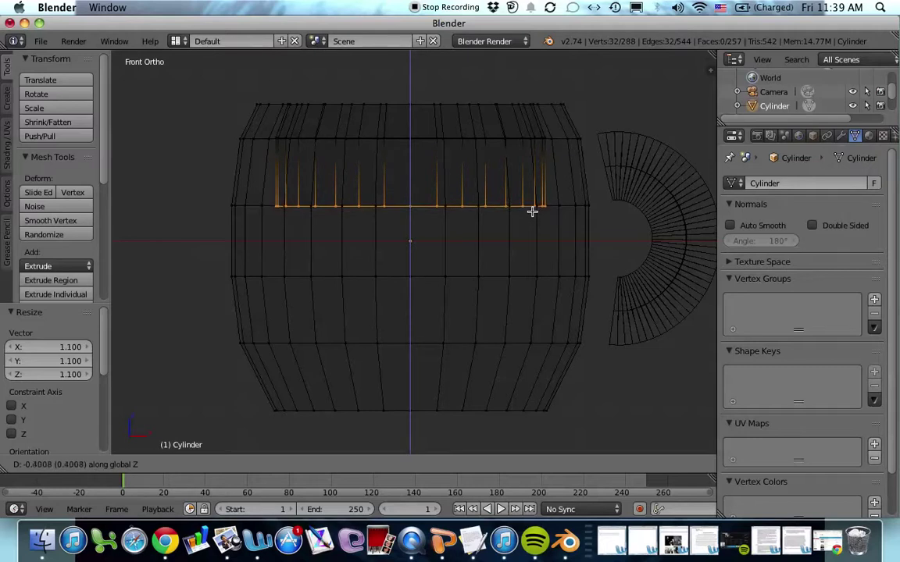
left_click(532, 211)
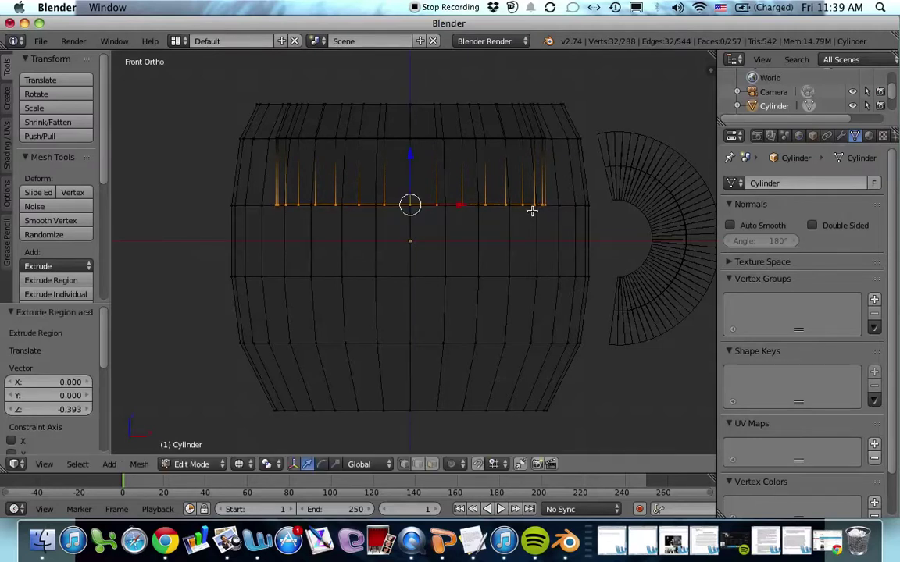
- Try scaling the newly extruded inner loop to 1.5
type("s")
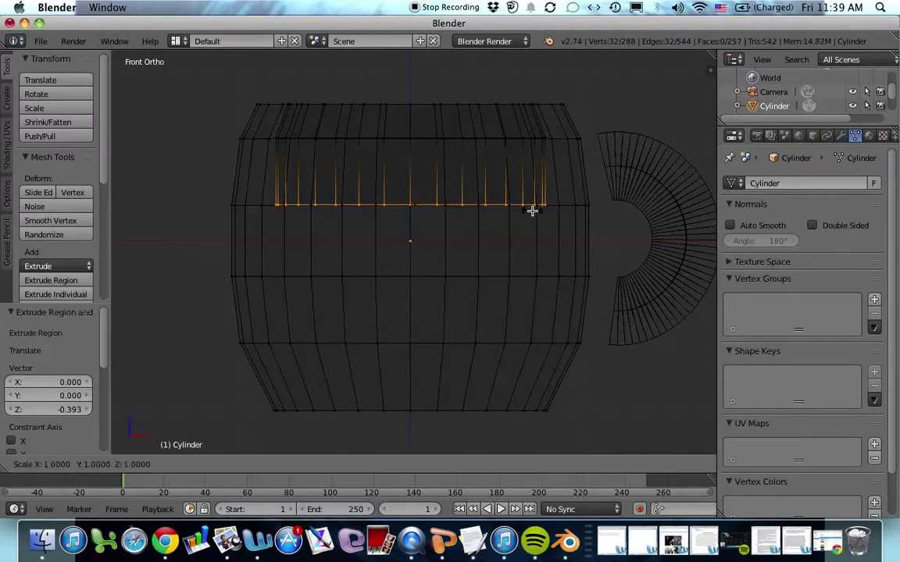
type("1")
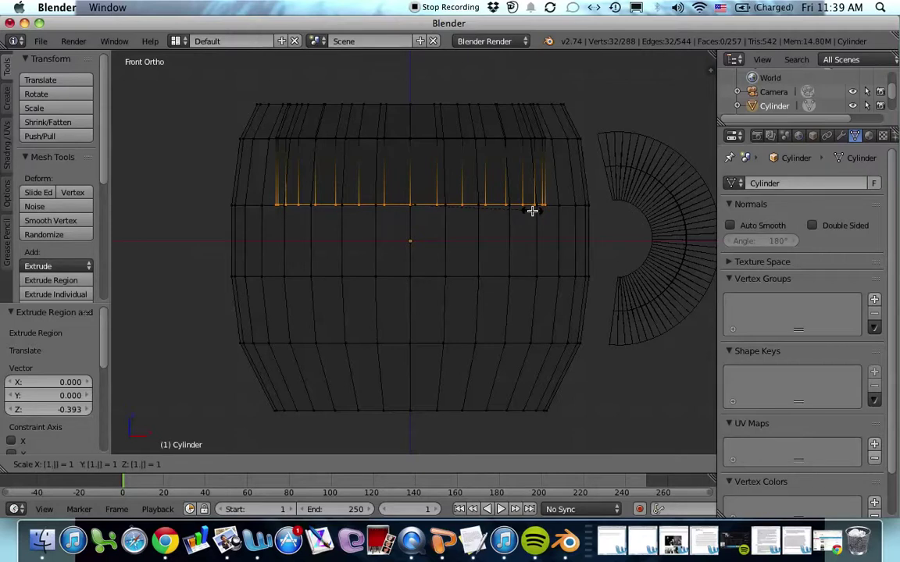
type(".5")
key("Return")
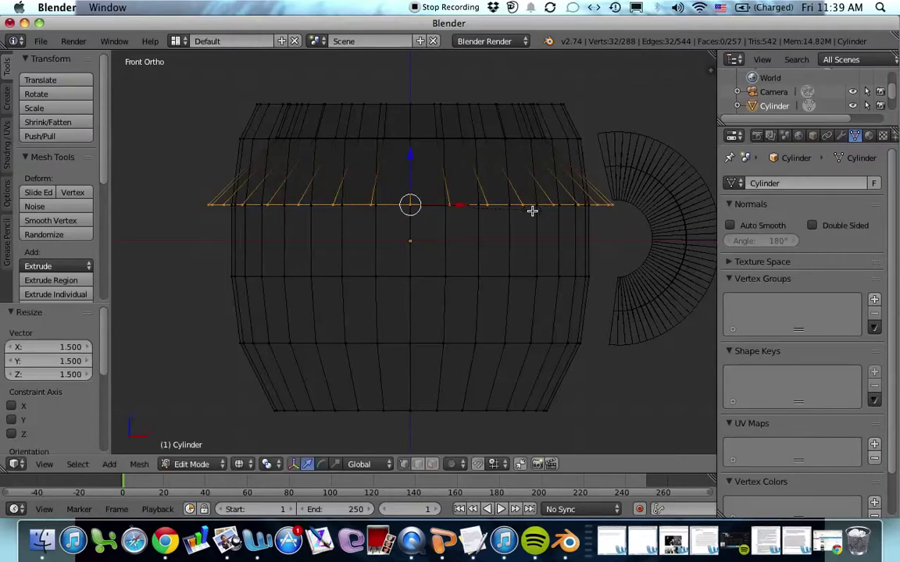
key("ctrl+z")
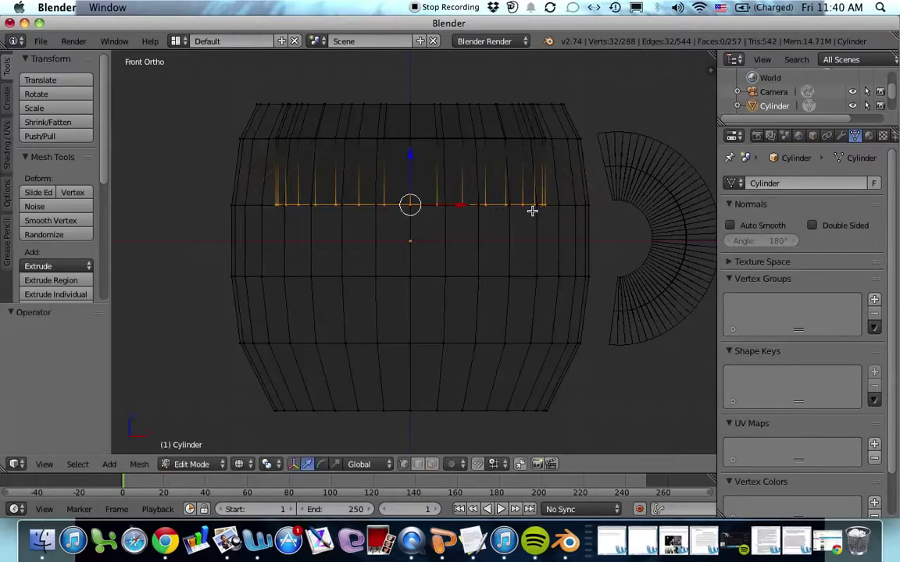
- Scale the inner loop outward to about 1.05 and extrude it about 0.42 downward along Z
key("s")
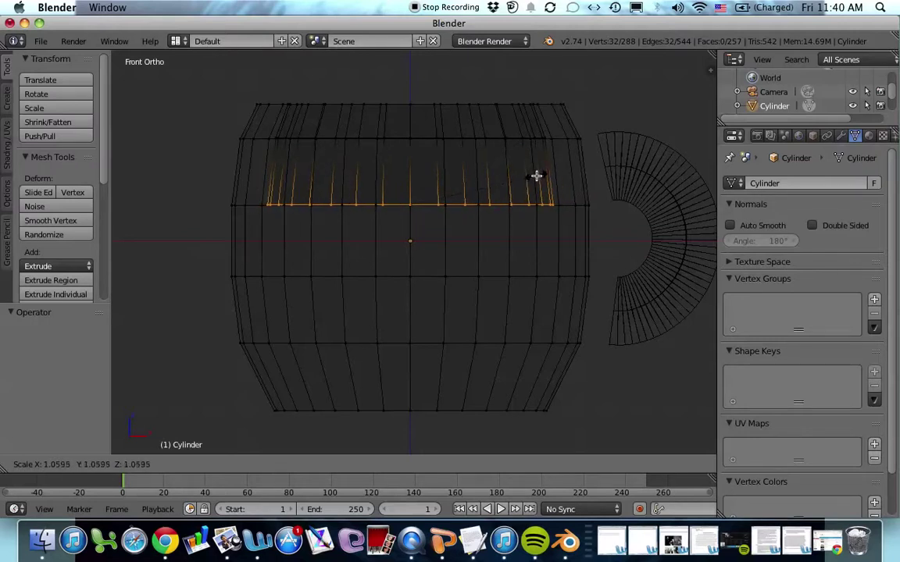
left_click(535, 176)
key("e")
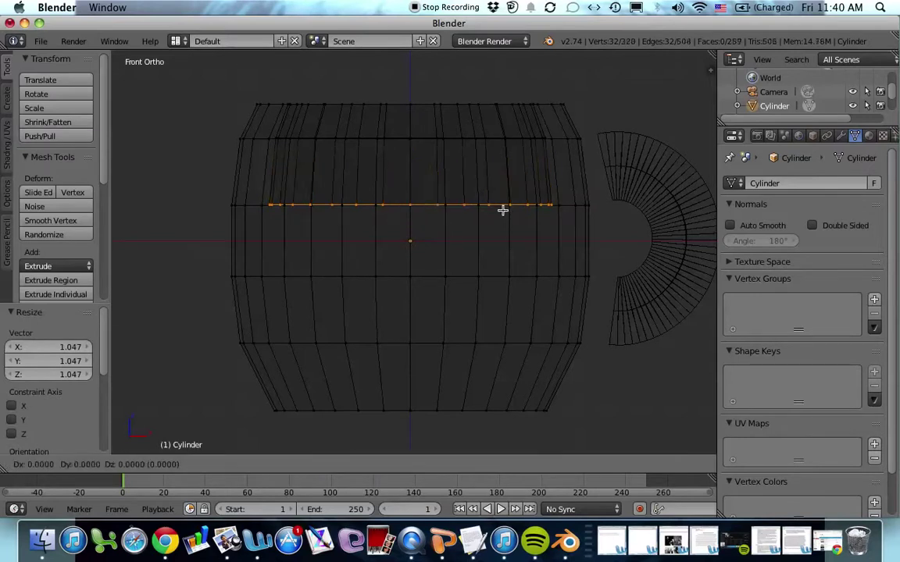
key("z")
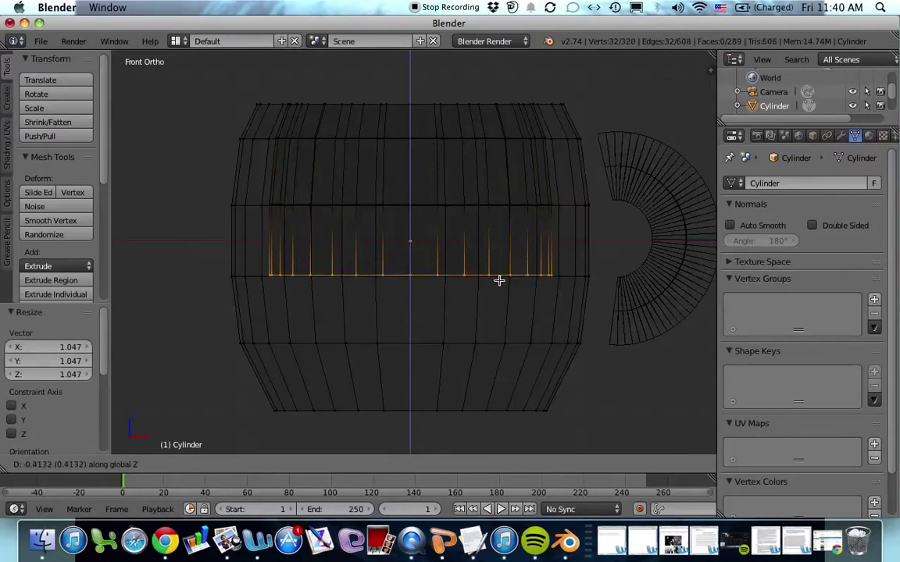
left_click(499, 281)
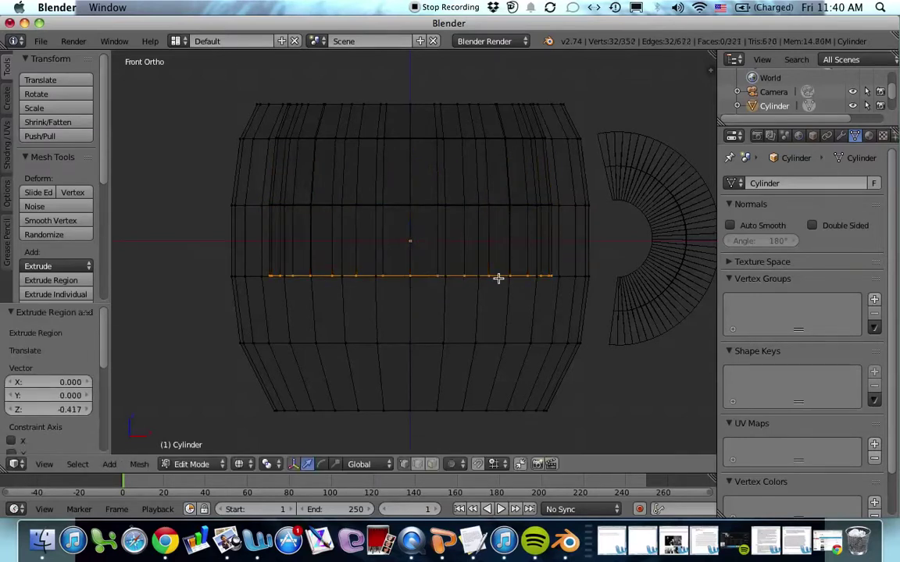
- Extrude the inner loop about 0.6 down along Z to just above the base and scale it inward to about 0.82
key("e")
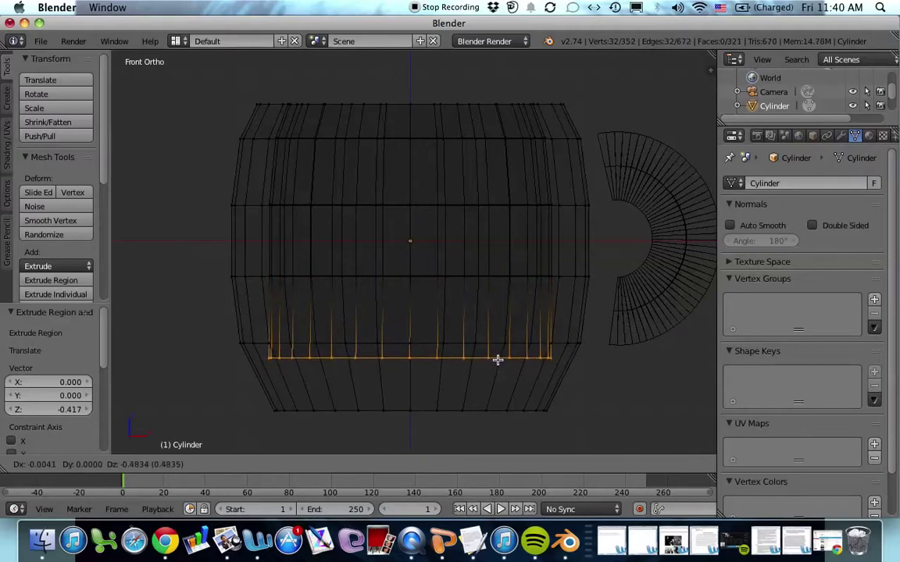
key("z")
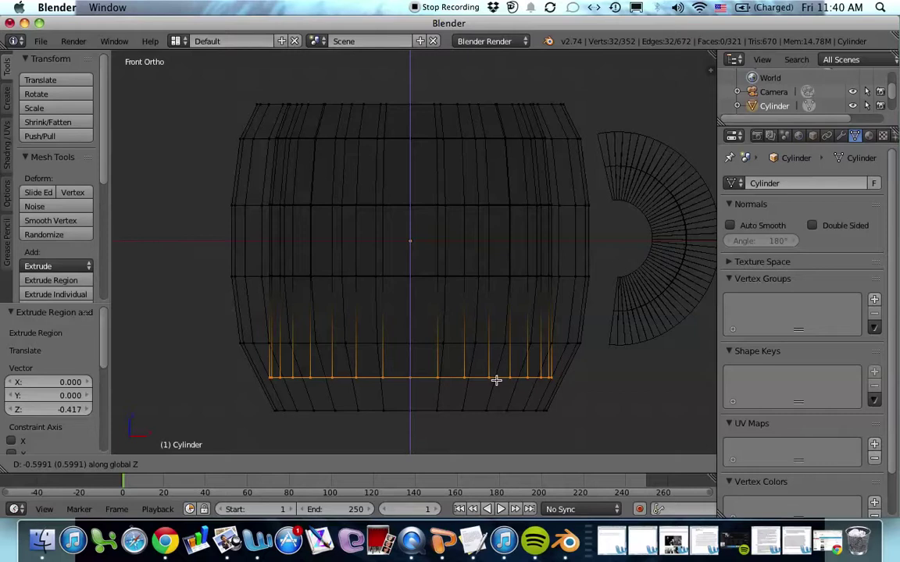
left_click(496, 380)
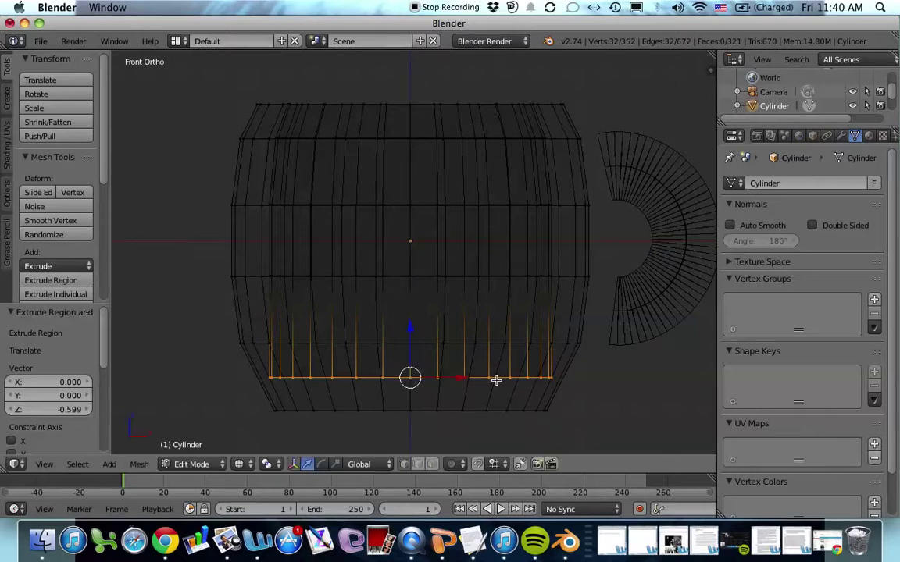
key("s")
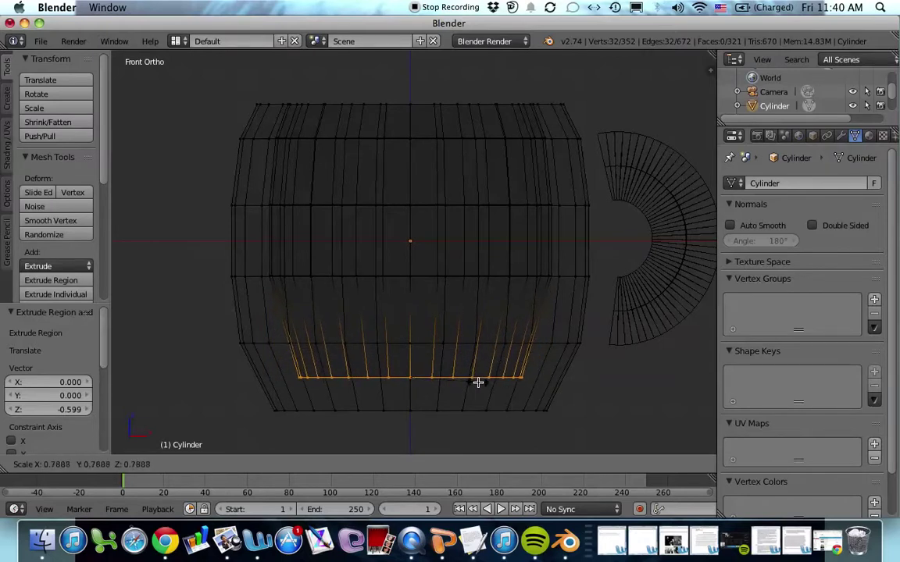
left_click(482, 383)
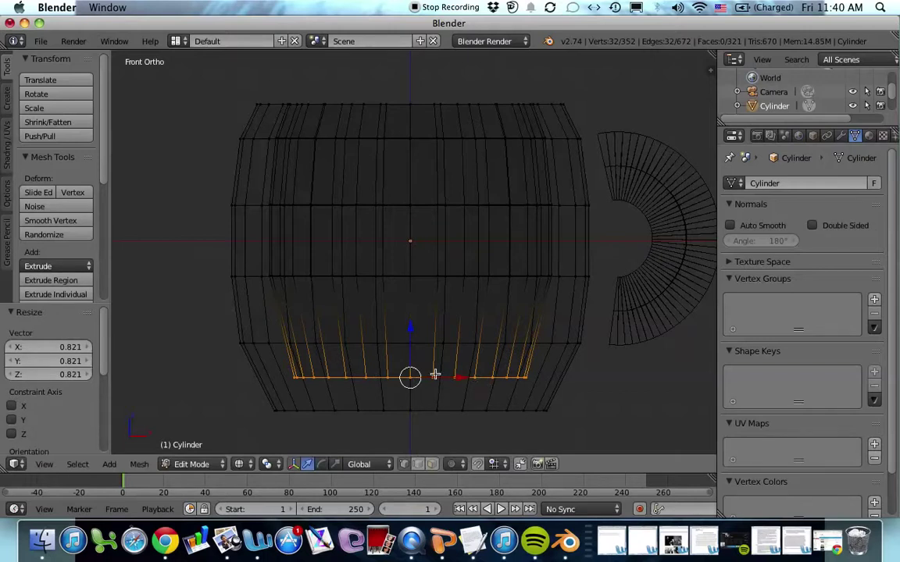
- Try merging the lowest inner loop's vertices at center directly, without extruding the loop
scroll(67, 238, "down", 3)
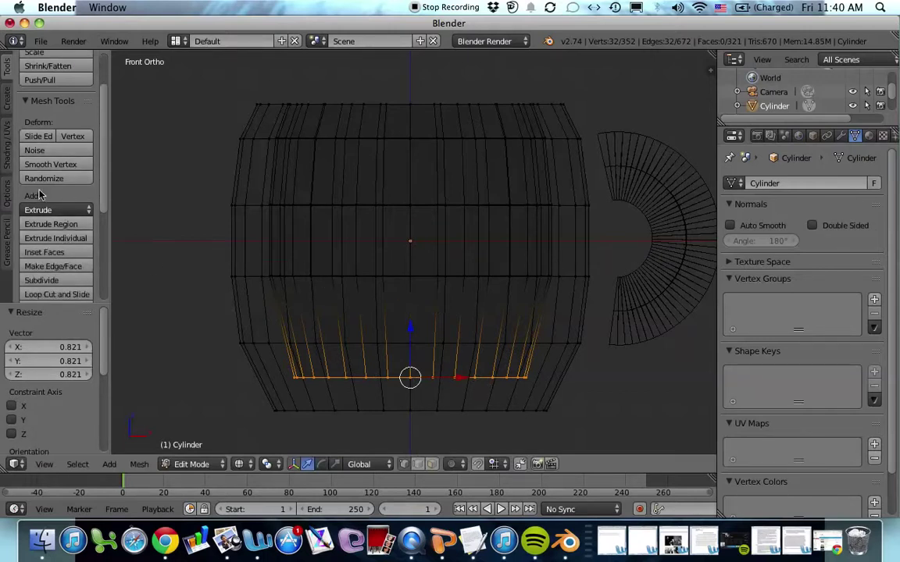
scroll(68, 242, "down", 6)
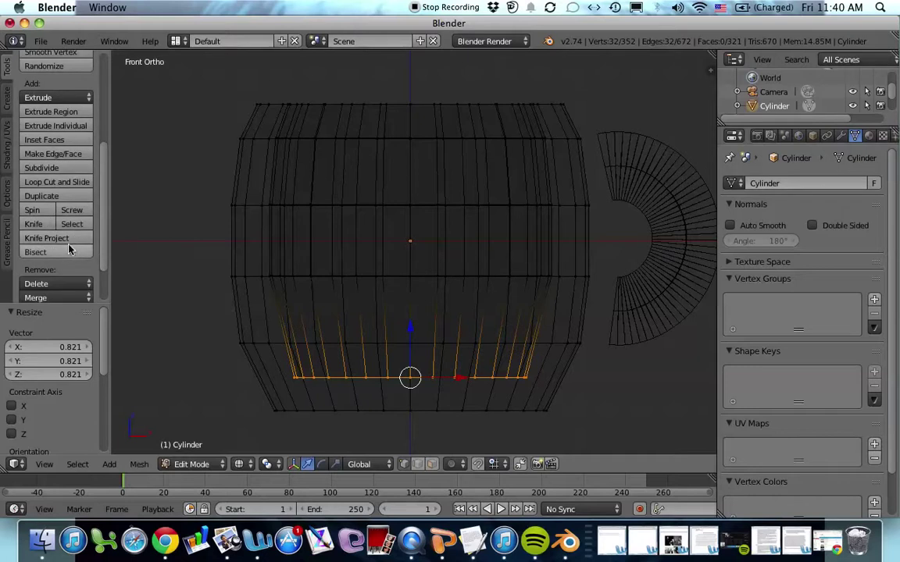
scroll(65, 254, "up", 4)
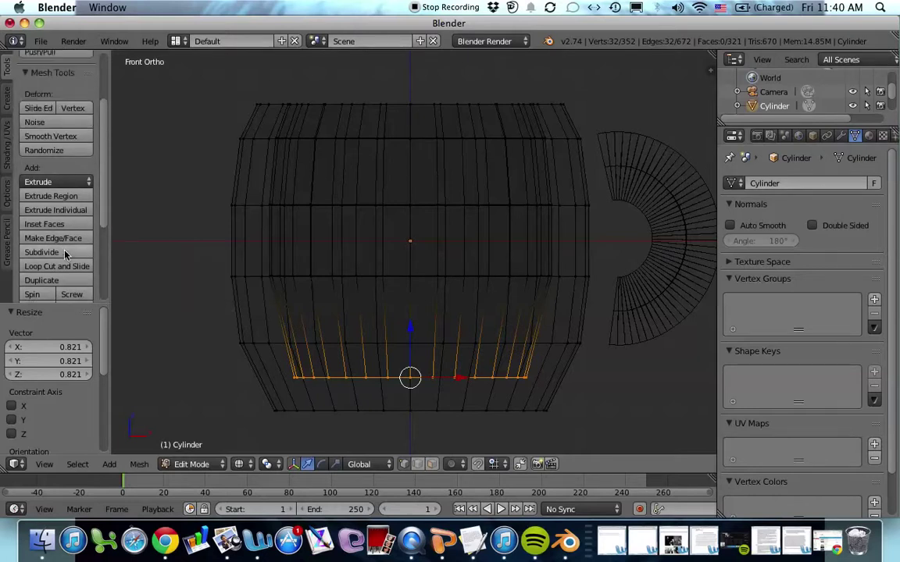
scroll(65, 255, "up", 1)
scroll(66, 254, "down", 8)
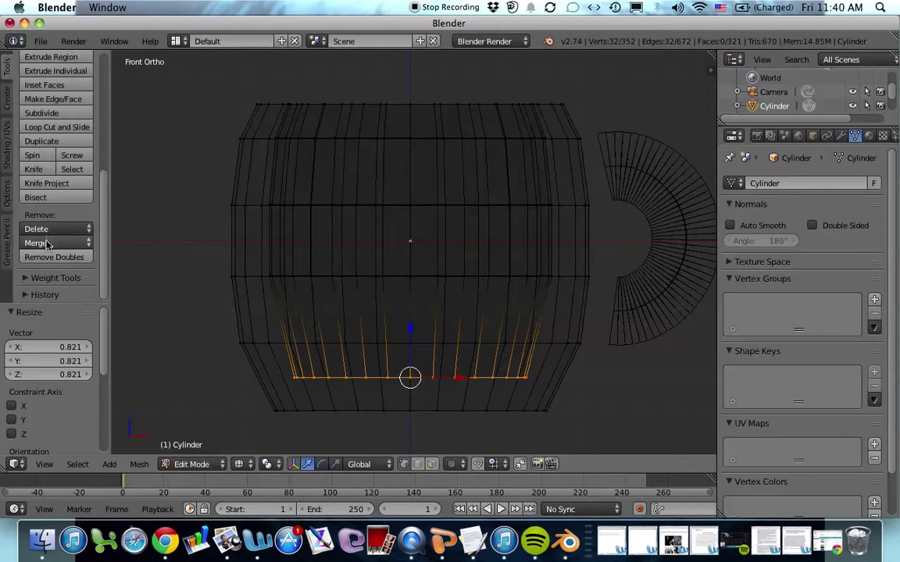
left_click(47, 245)
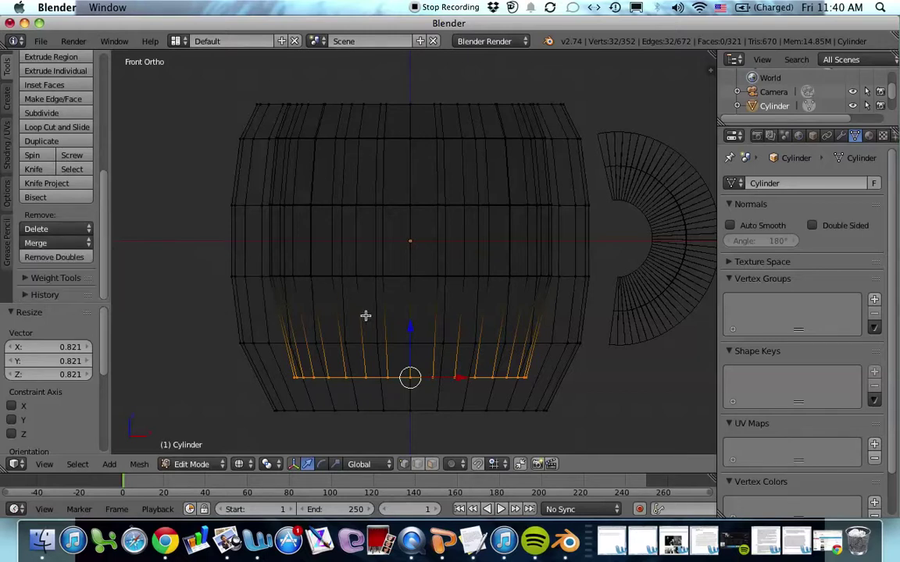
key("alt+m")
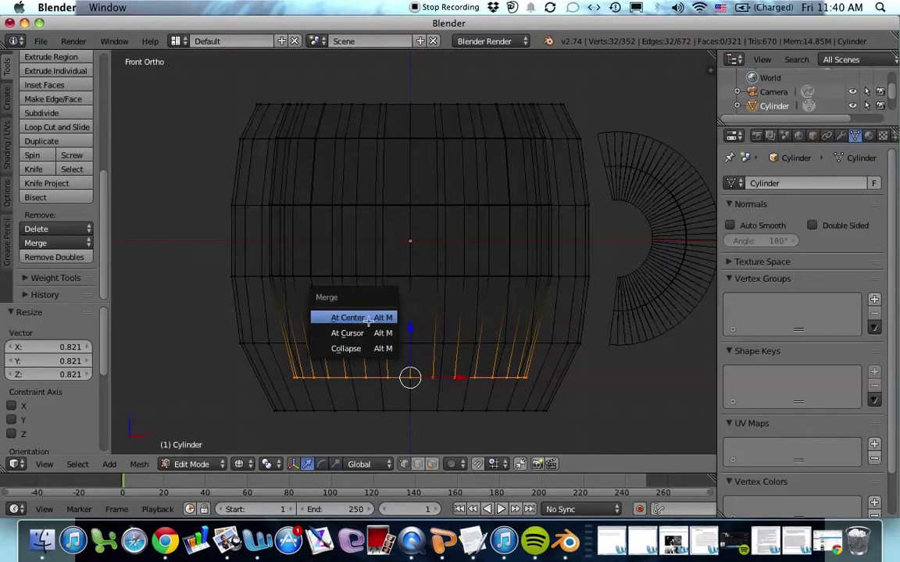
left_click(368, 319)
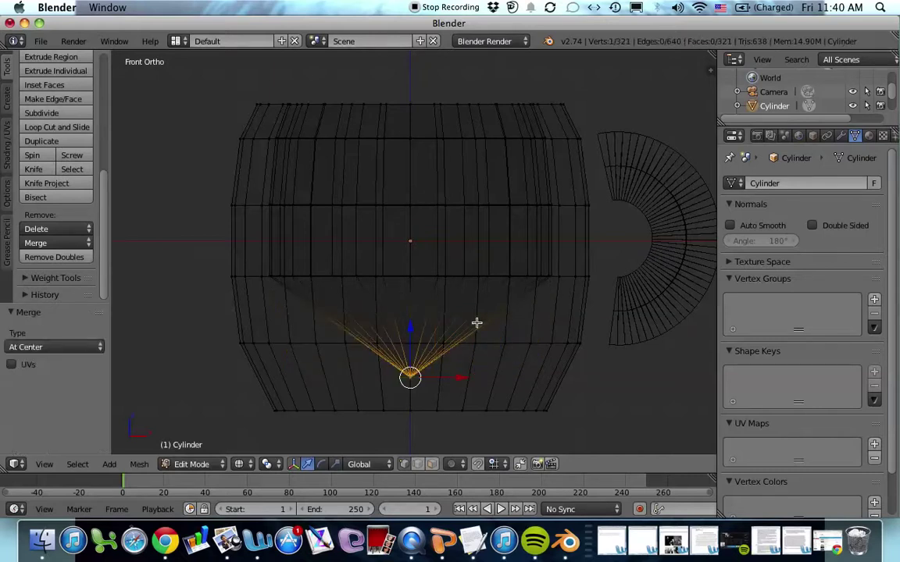
key("ctrl+z")
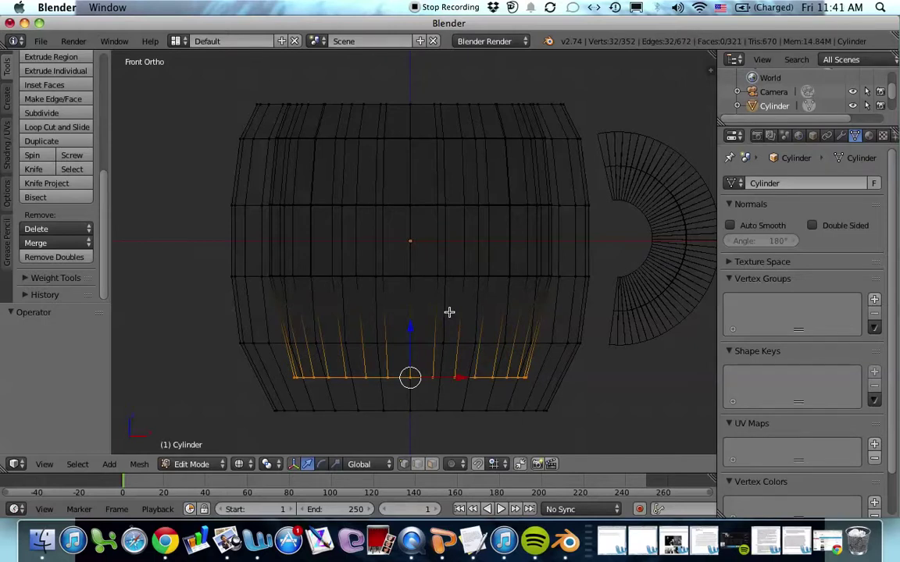
- Extrude the lowest inner loop in place and merge the new vertices at center to close the mug's inner floor
key("e")
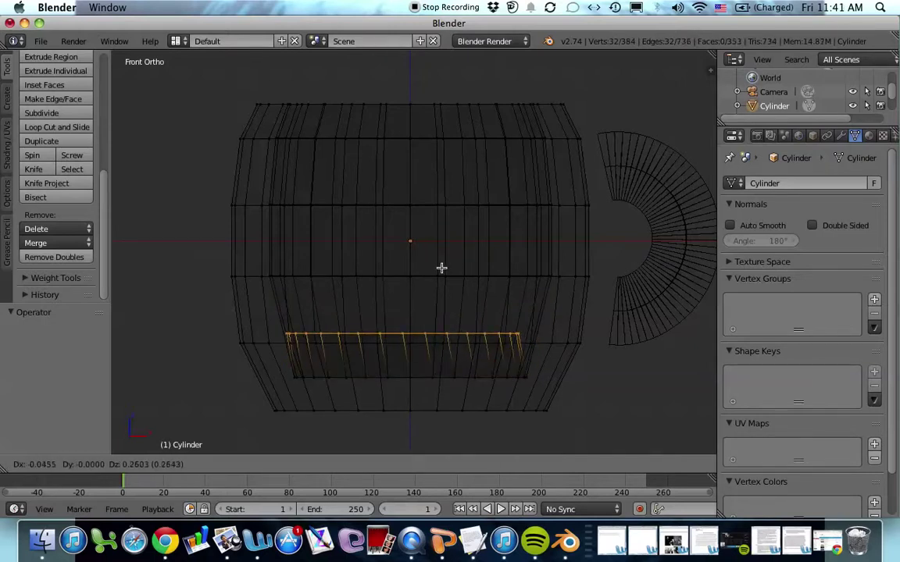
key("Escape")
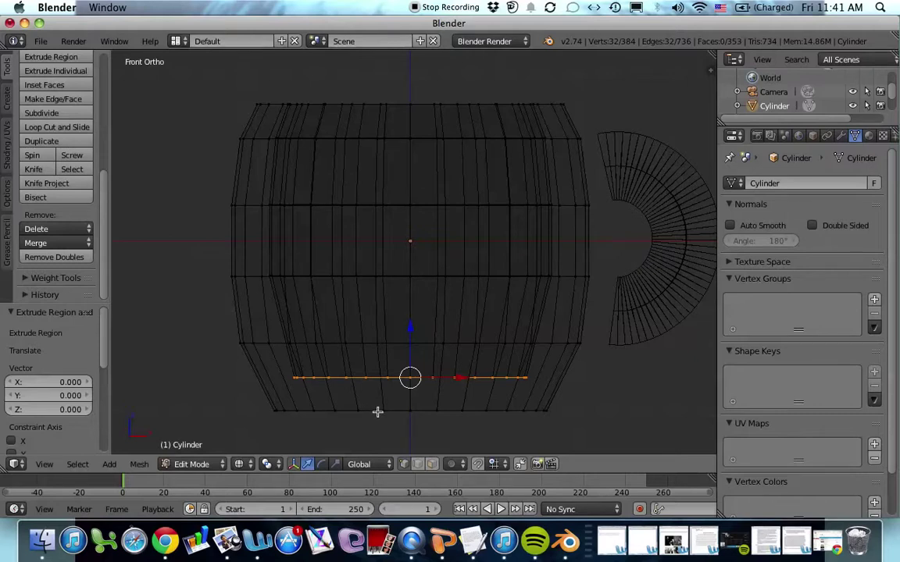
key("alt+m")
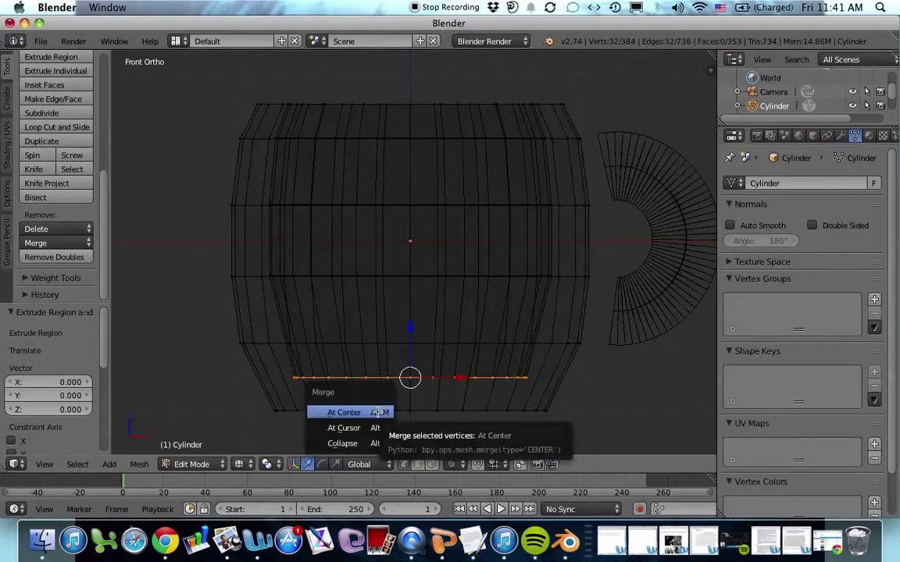
left_click(378, 412)
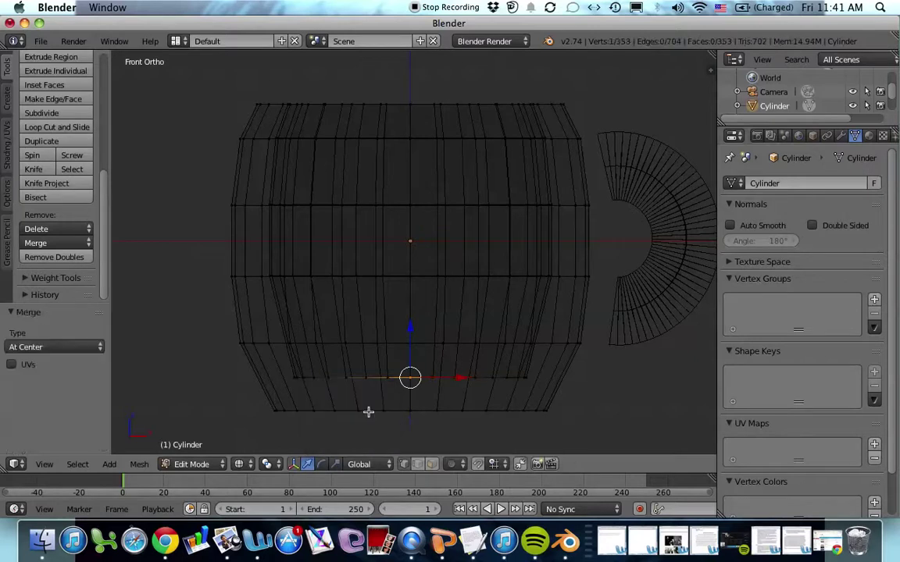
- Return the barrel to Object Mode and show the scene in solid shading to inspect the hollow mug and handle
key("a")
key("a")
key("Tab")
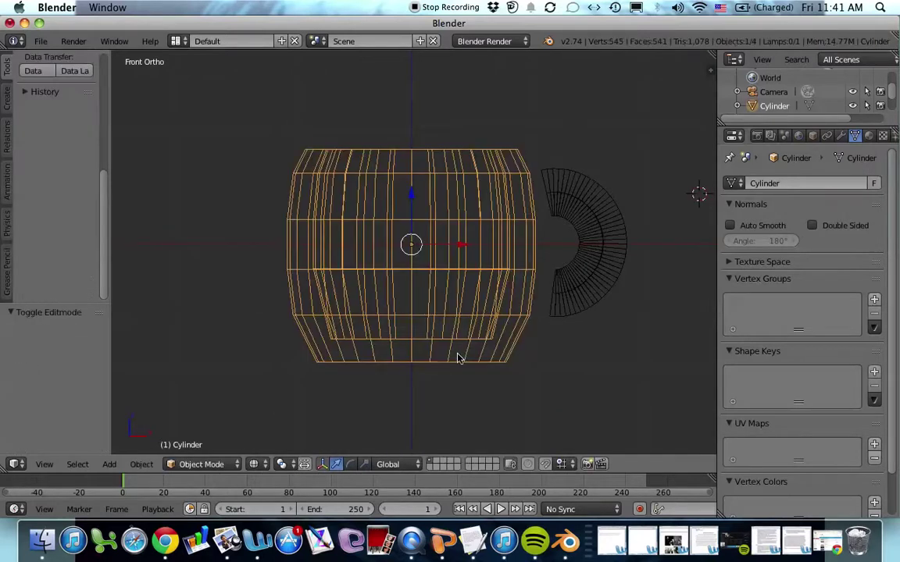
middle_click_drag(456, 358, 475, 382)
mouse_move(462, 317)
middle_mouse_down()
mouse_move(478, 378)
mouse_move(493, 360)
mouse_move(480, 382)
mouse_move(467, 342)
mouse_move(449, 383)
mouse_move(473, 383)
middle_mouse_up()
key("Tab")
key("Tab")
key("z")
middle_click_drag(457, 328, 462, 365)
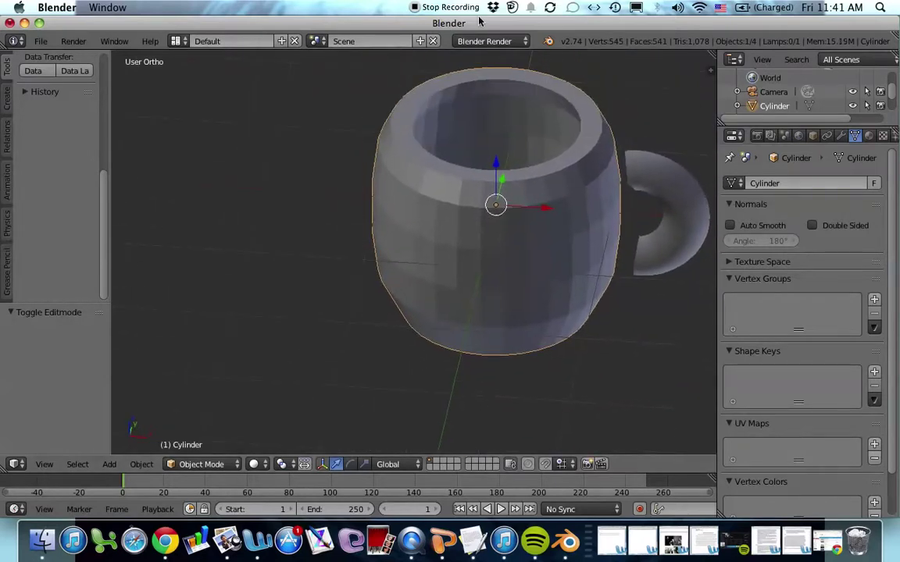
middle_click_drag(495, 123, 502, 311)
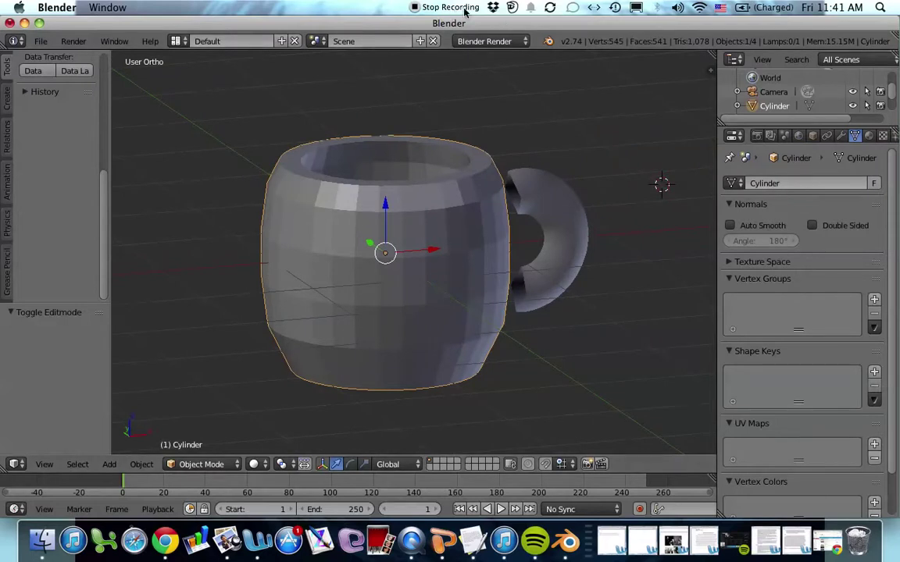